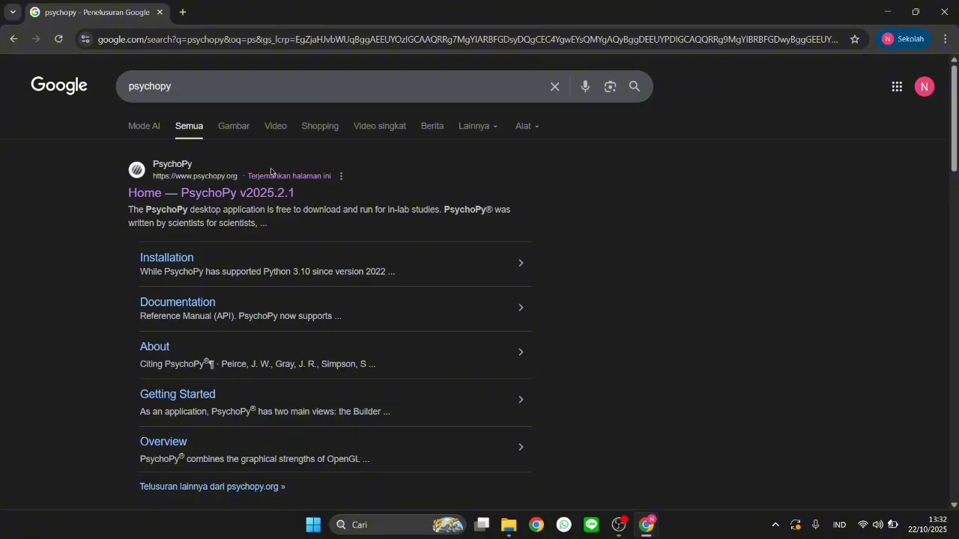
Open PsychoPy's Installation page from the search results, and launch PsychoPy-2025.1.1 Builder, dismissing its startup tip
{"action": "left_click", "coordinate": [173, 259]}
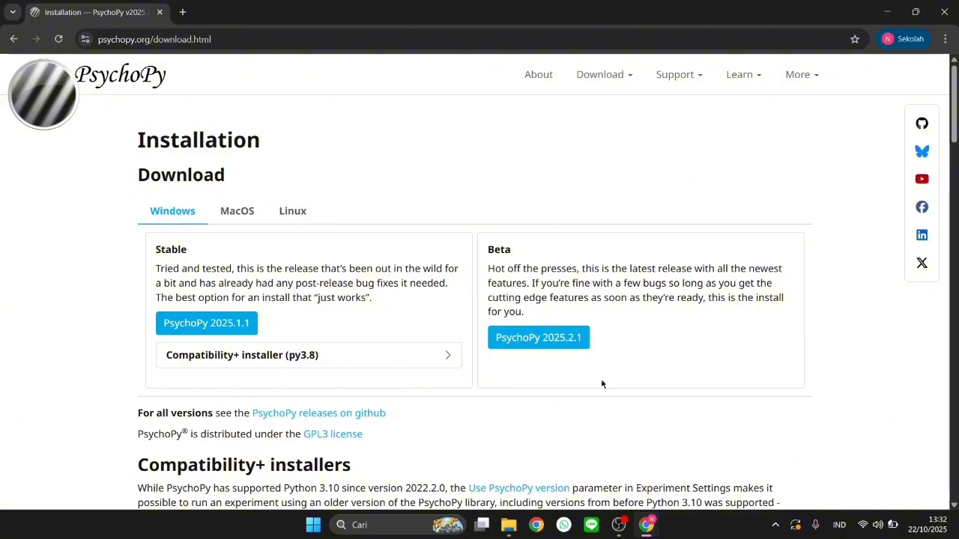
{"action": "left_click", "coordinate": [375, 528]}
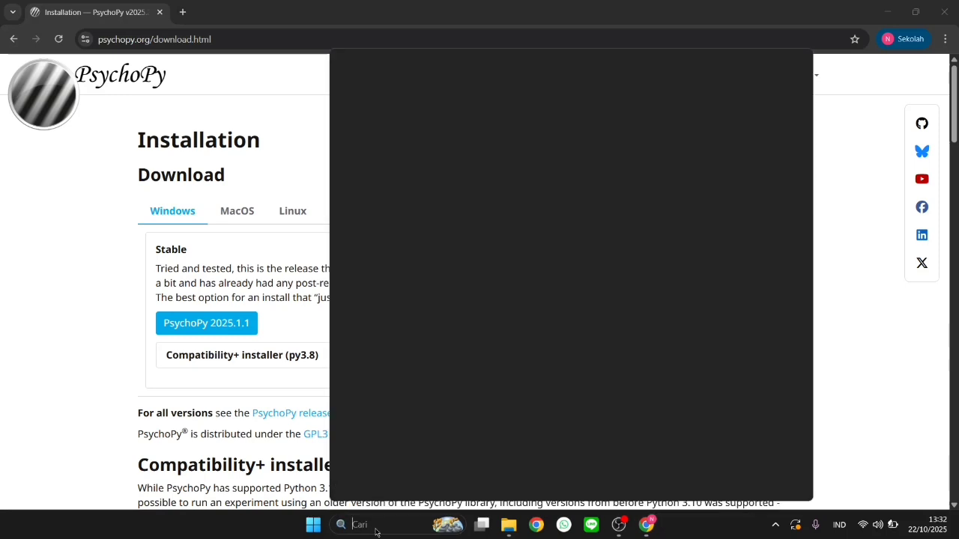
{"action": "type", "text": "psychoPy-2025.1."}
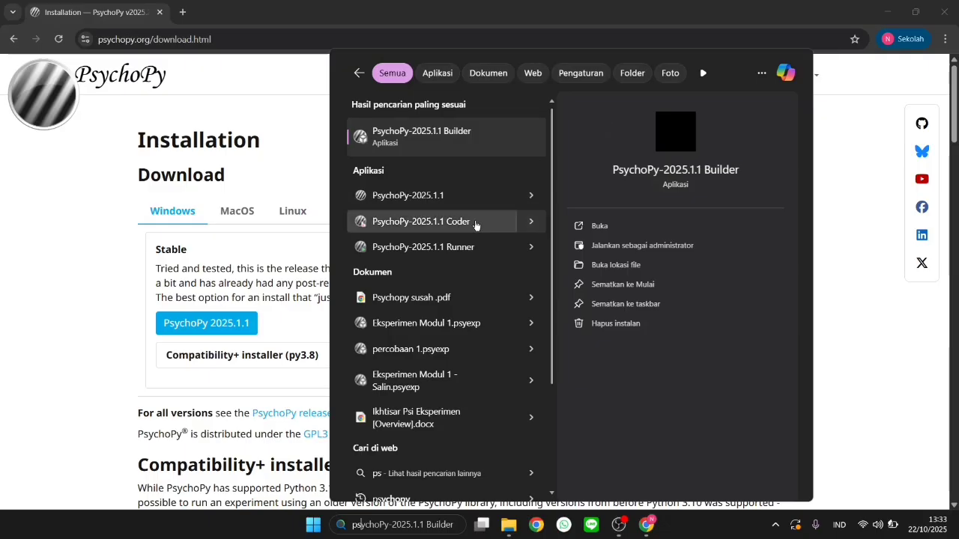
{"action": "left_click", "coordinate": [595, 226]}
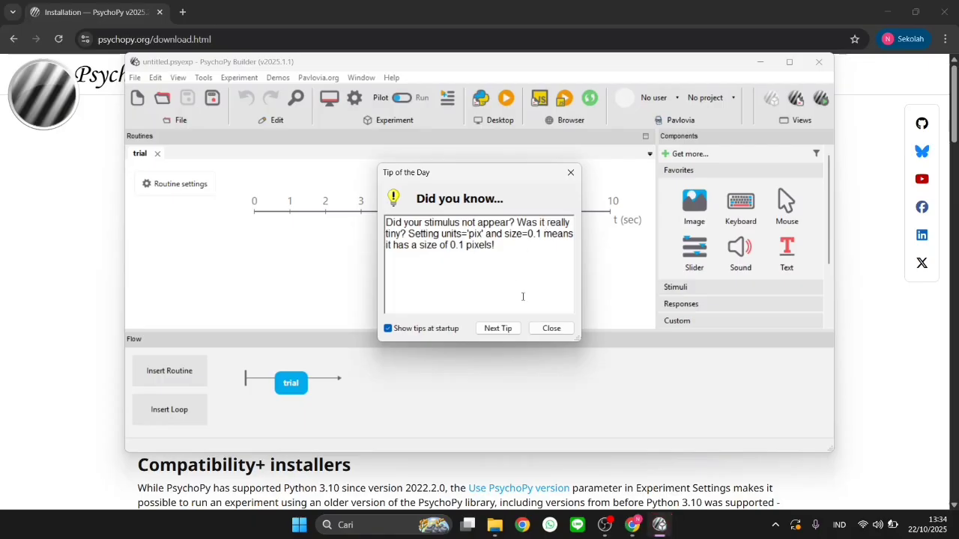
{"action": "left_click", "coordinate": [547, 329]}
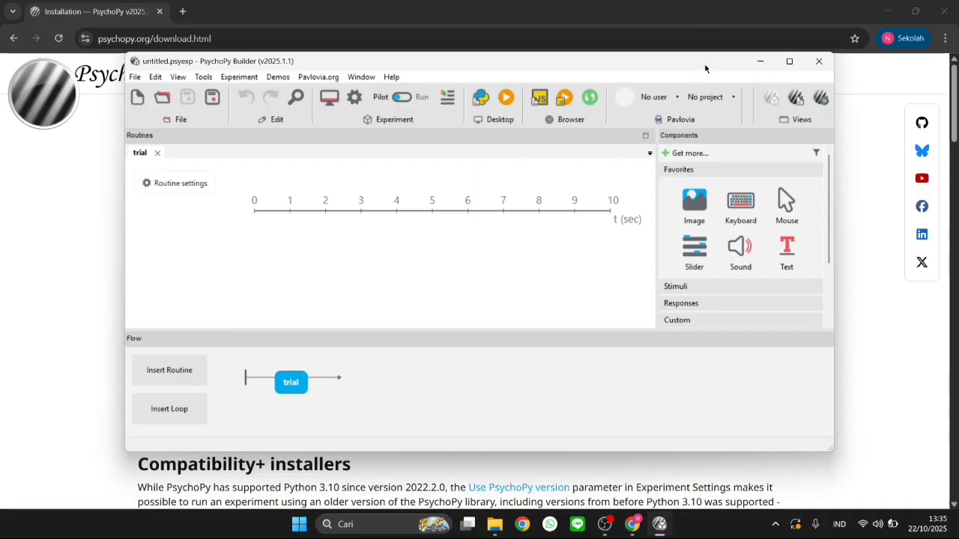
Open the experiment file "Eksperimen Modul 1 - Salin" from the PsychoPy folder in Dokumen and bring its Builder window forward
{"action": "left_click", "coordinate": [760, 64]}
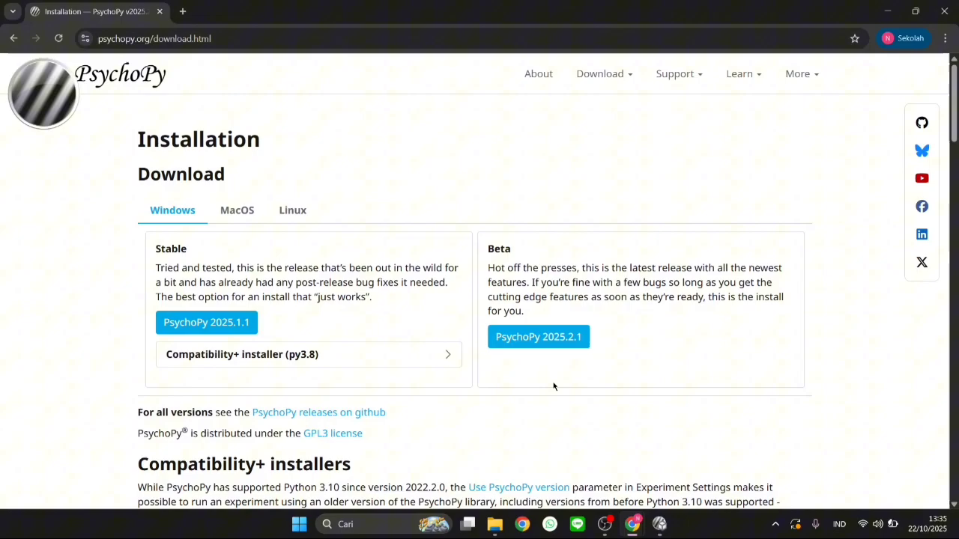
{"action": "left_click", "coordinate": [494, 526]}
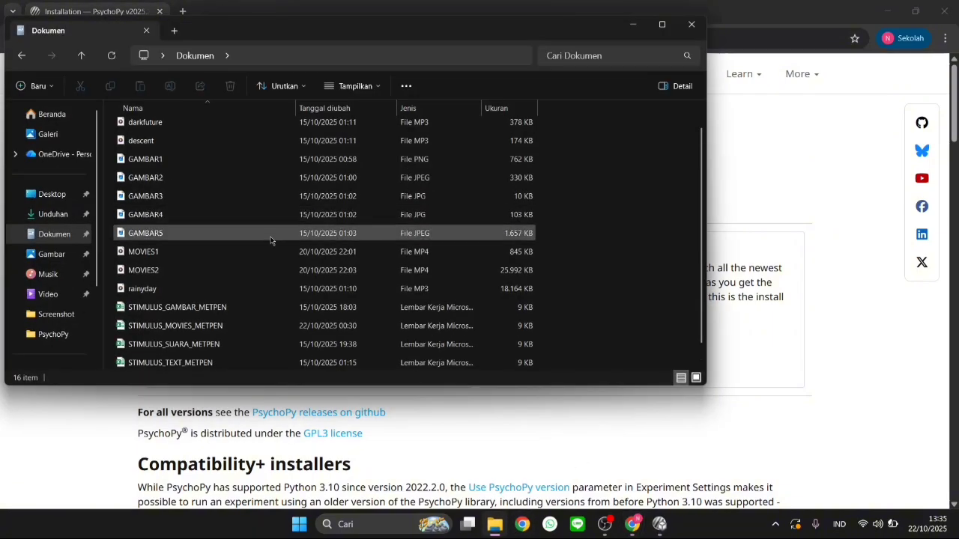
{"action": "scroll", "coordinate": [271, 240], "scroll_direction": "up", "scroll_amount": 1}
{"action": "double_click", "coordinate": [337, 129]}
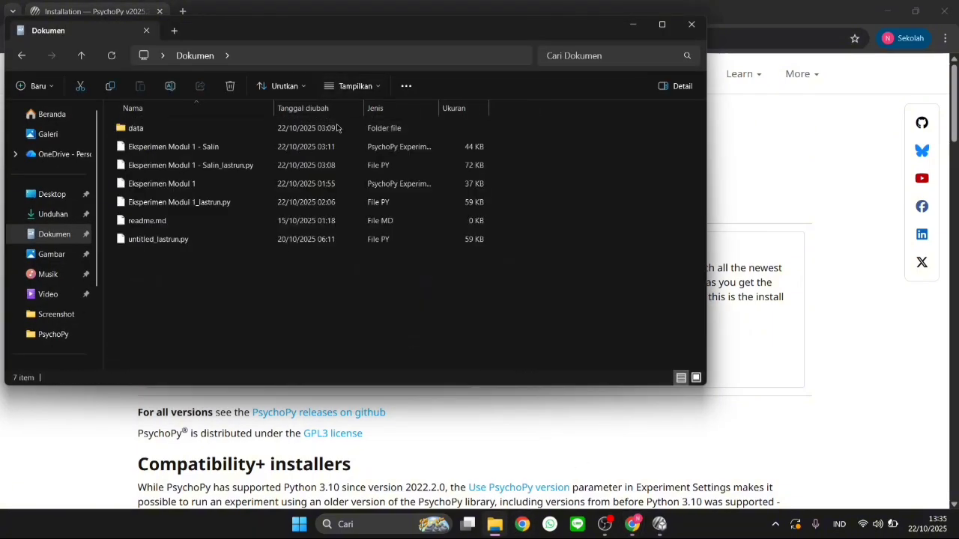
{"action": "left_click", "coordinate": [238, 153]}
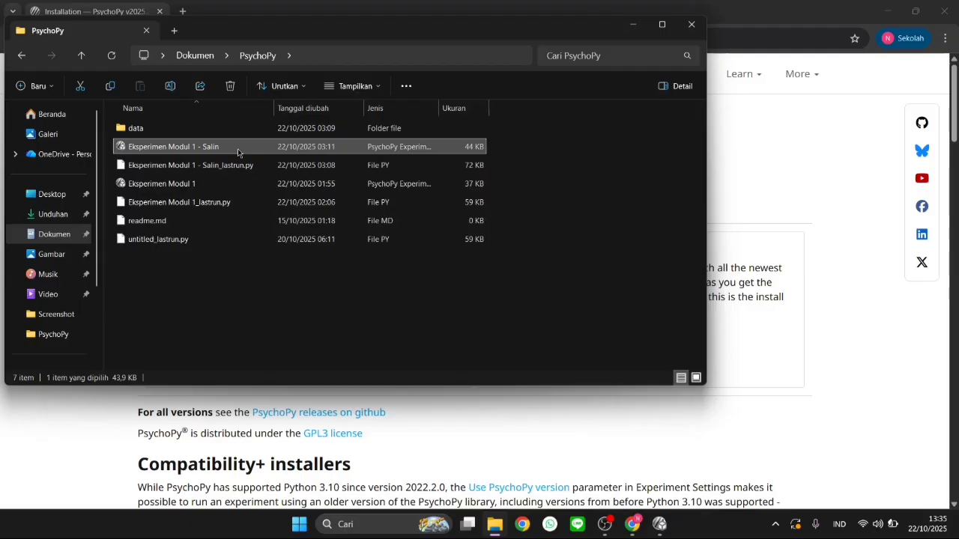
{"action": "double_click", "coordinate": [238, 153]}
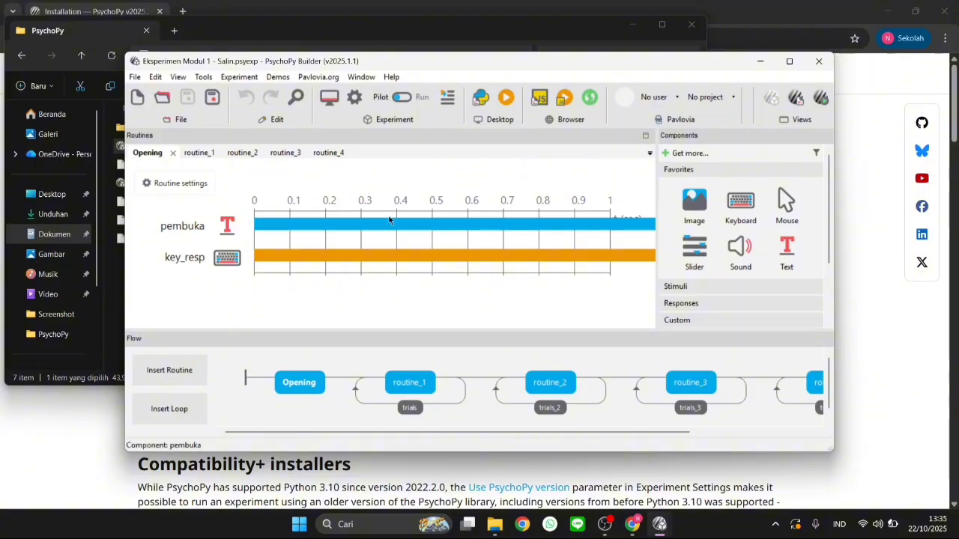
{"action": "left_click", "coordinate": [762, 64]}
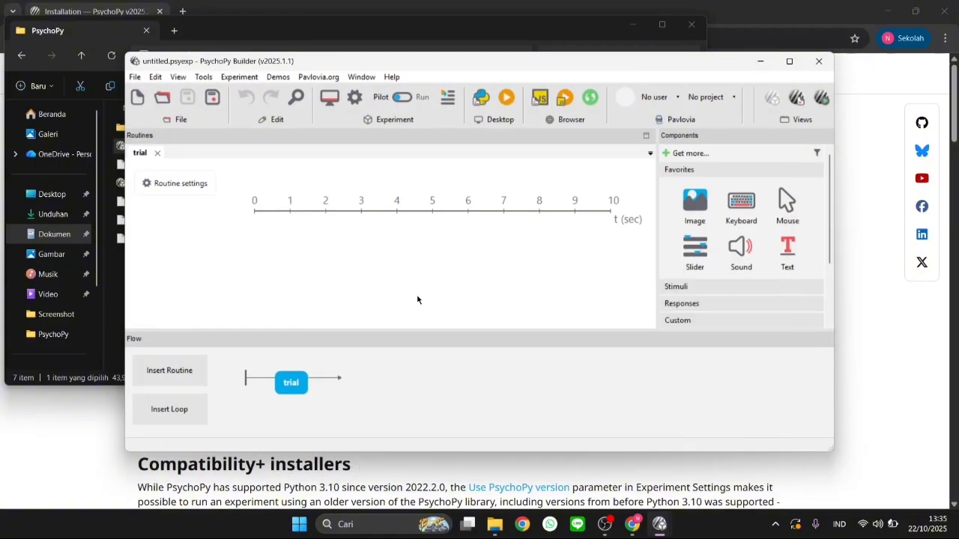
{"action": "mouse_move", "coordinate": [659, 524]}
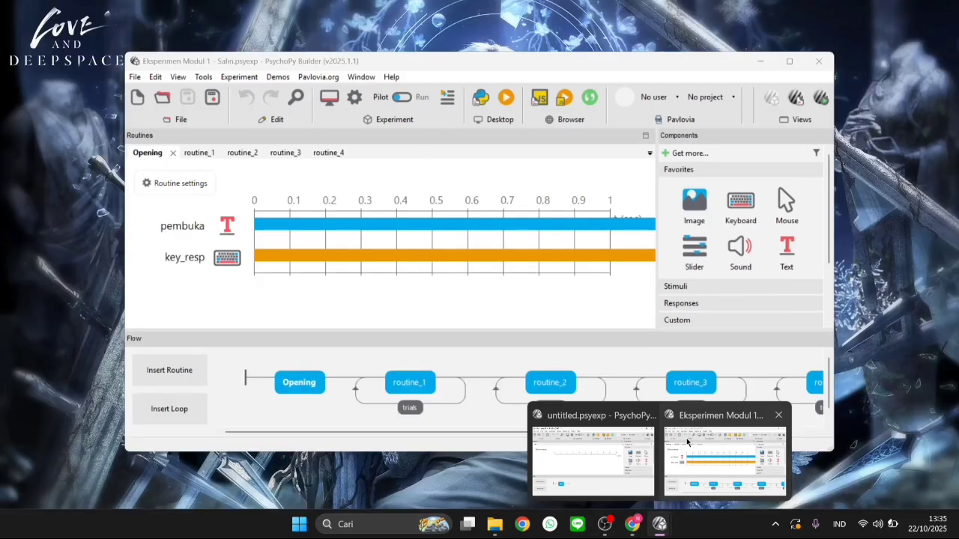
{"action": "left_click", "coordinate": [703, 436]}
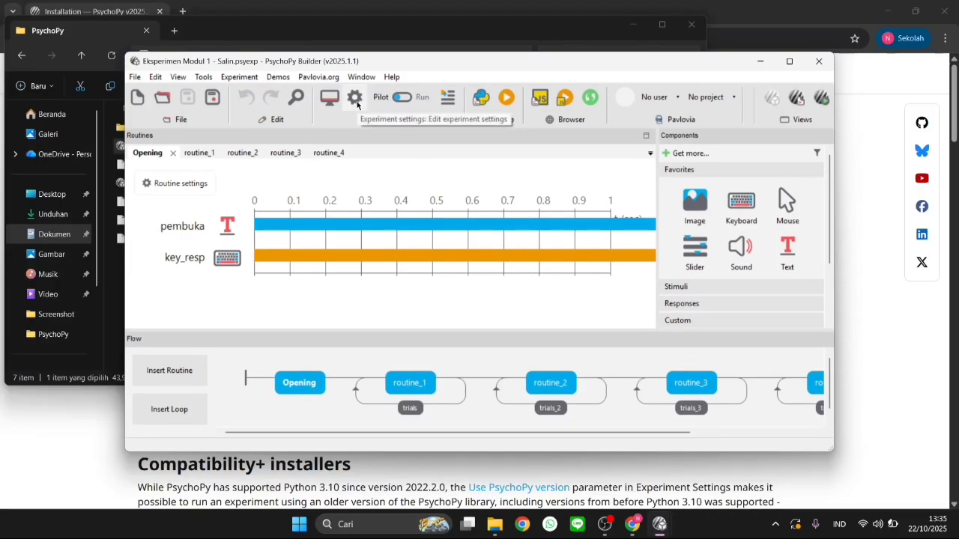
In the experiment's screen settings, set the background color to aquamarine after previewing other named colors
{"action": "left_click", "coordinate": [363, 98]}
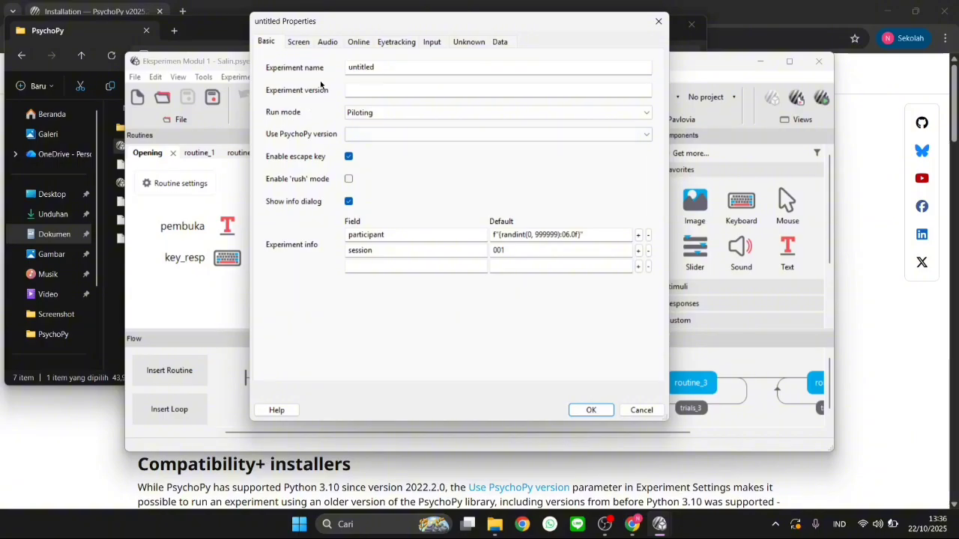
{"action": "left_click", "coordinate": [299, 41]}
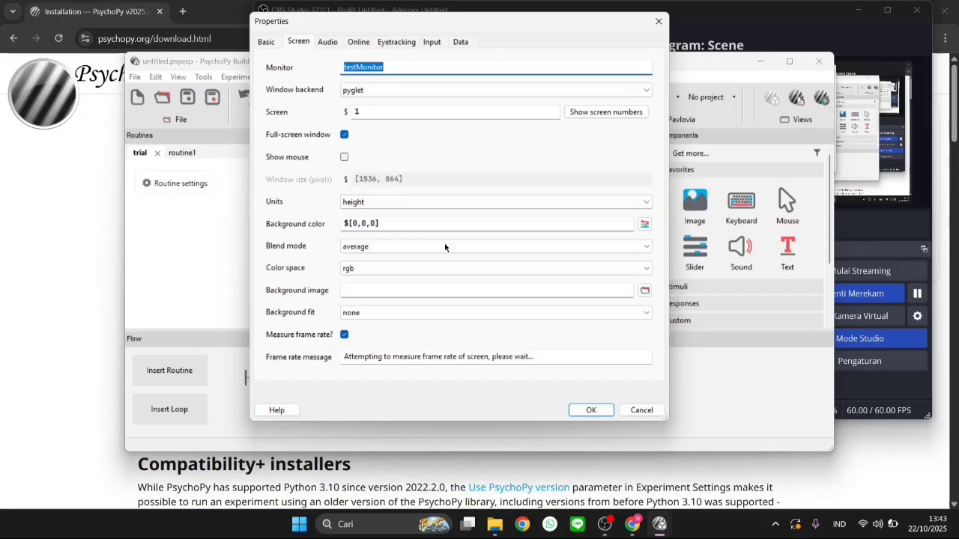
{"action": "left_click", "coordinate": [643, 224]}
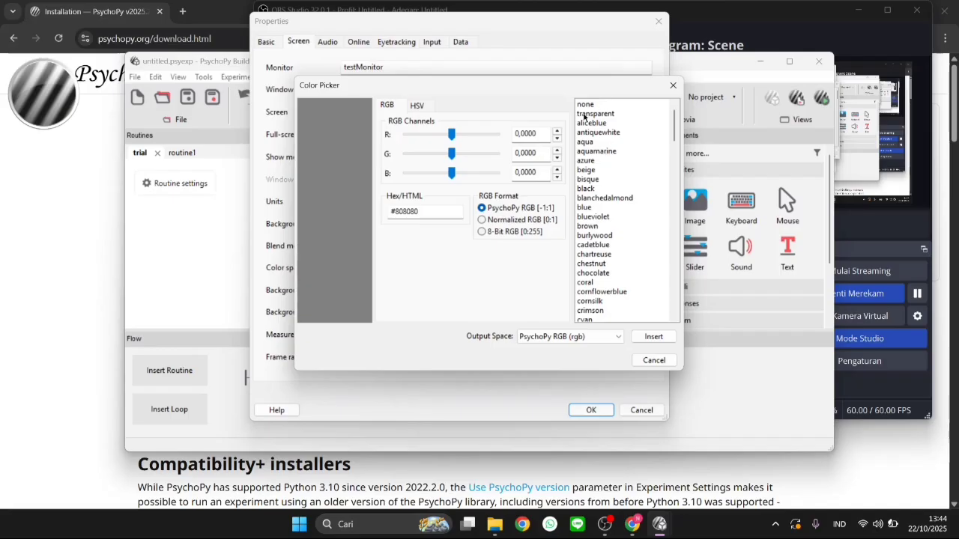
{"action": "left_click", "coordinate": [603, 132]}
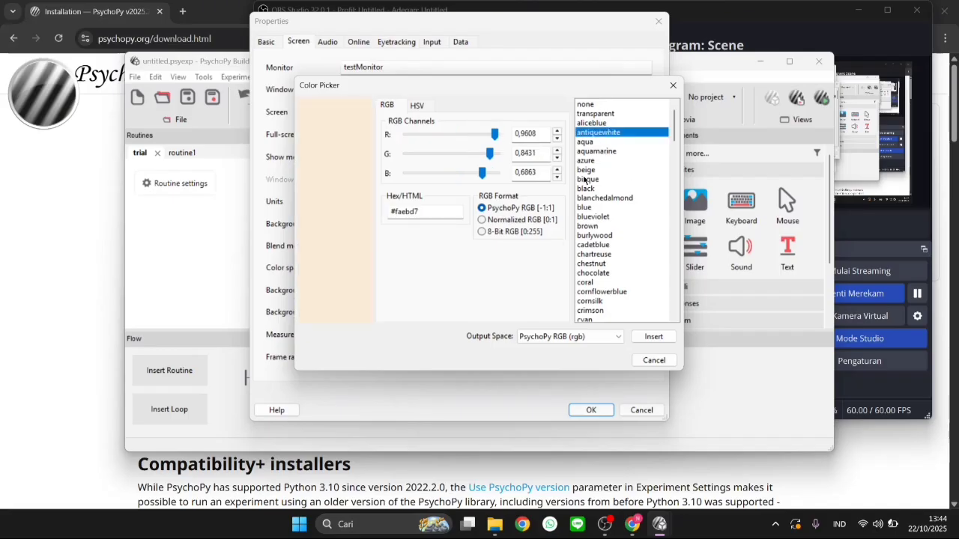
{"action": "left_click", "coordinate": [596, 151]}
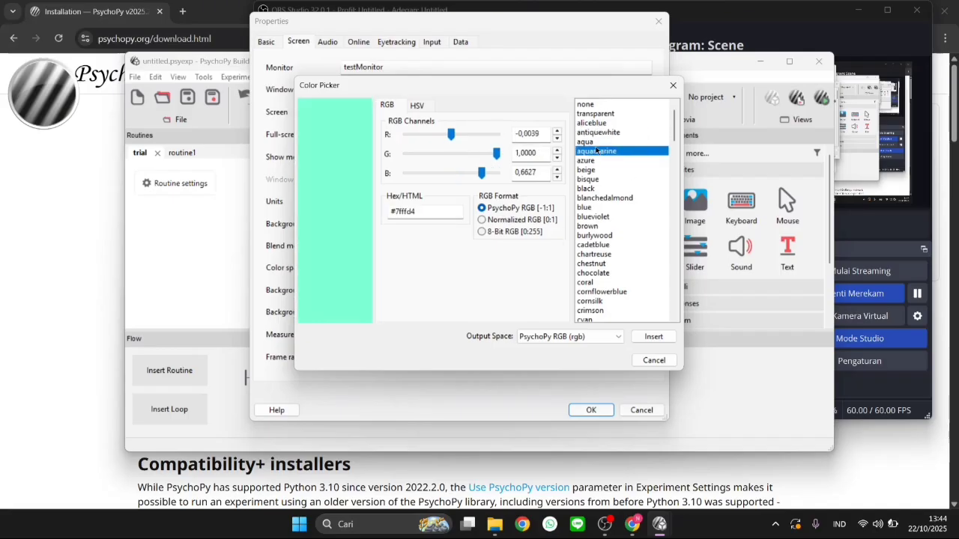
{"action": "left_click", "coordinate": [597, 206]}
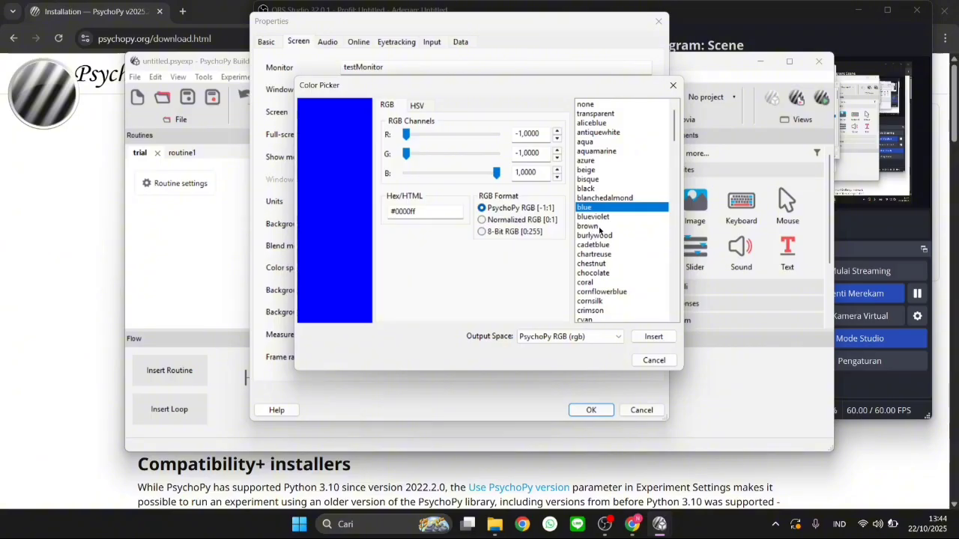
{"action": "left_click", "coordinate": [600, 228]}
{"action": "left_click", "coordinate": [597, 216]}
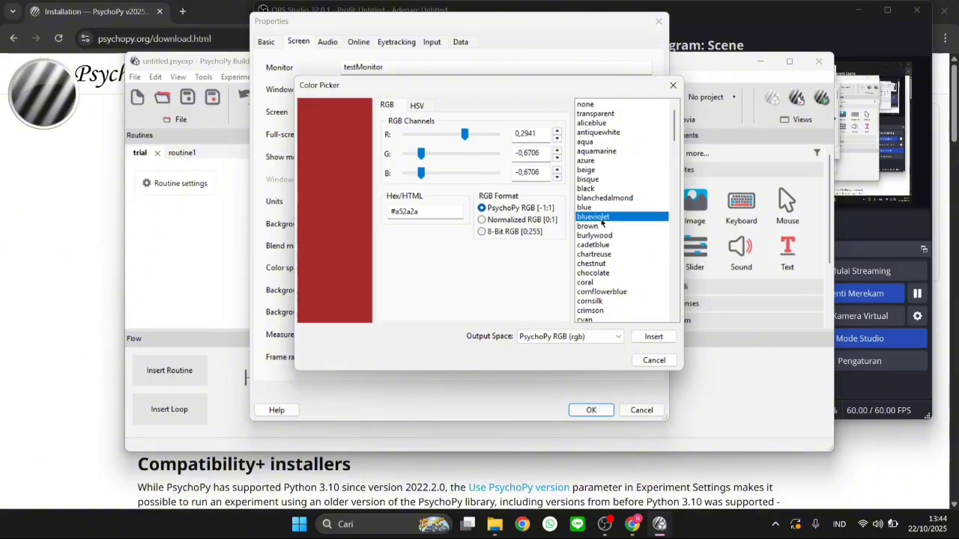
{"action": "left_click", "coordinate": [608, 151]}
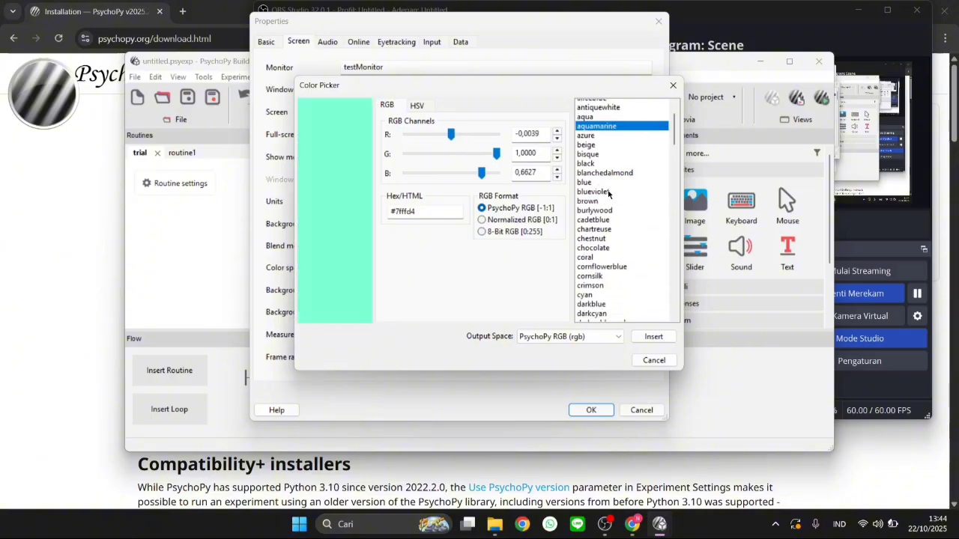
{"action": "scroll", "coordinate": [609, 195], "scroll_direction": "down", "scroll_amount": 20}
{"action": "scroll", "coordinate": [608, 195], "scroll_direction": "down", "scroll_amount": 4}
{"action": "scroll", "coordinate": [607, 184], "scroll_direction": "up", "scroll_amount": 20}
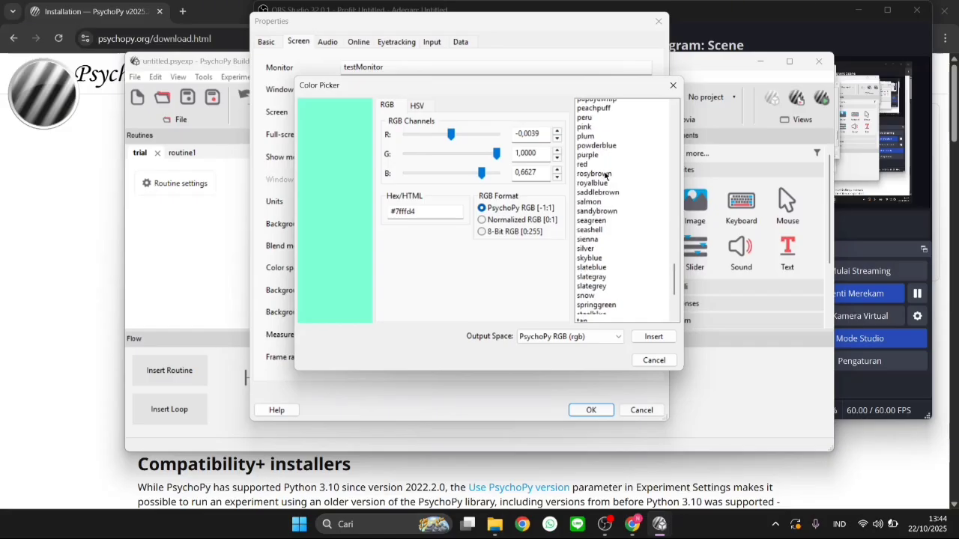
{"action": "scroll", "coordinate": [605, 176], "scroll_direction": "up", "scroll_amount": 8}
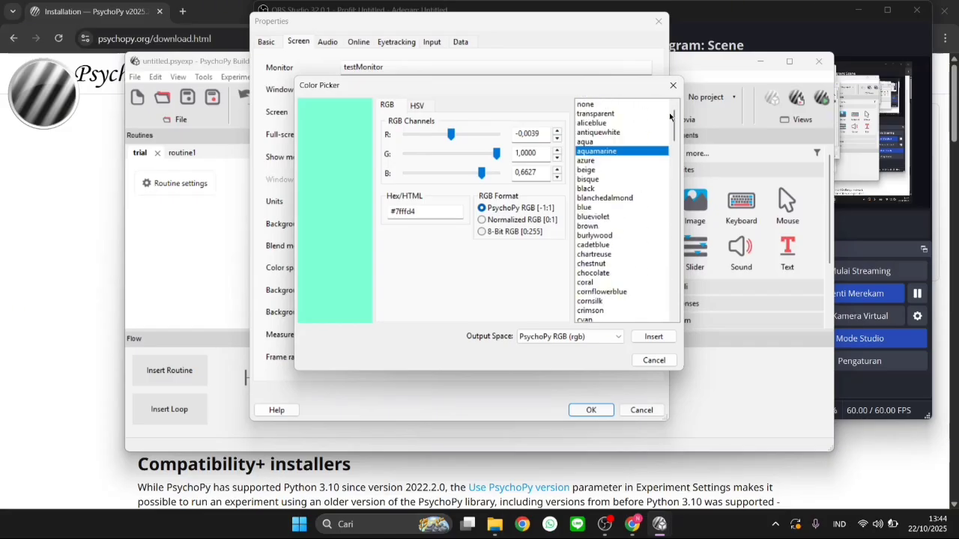
{"action": "left_click", "coordinate": [654, 336]}
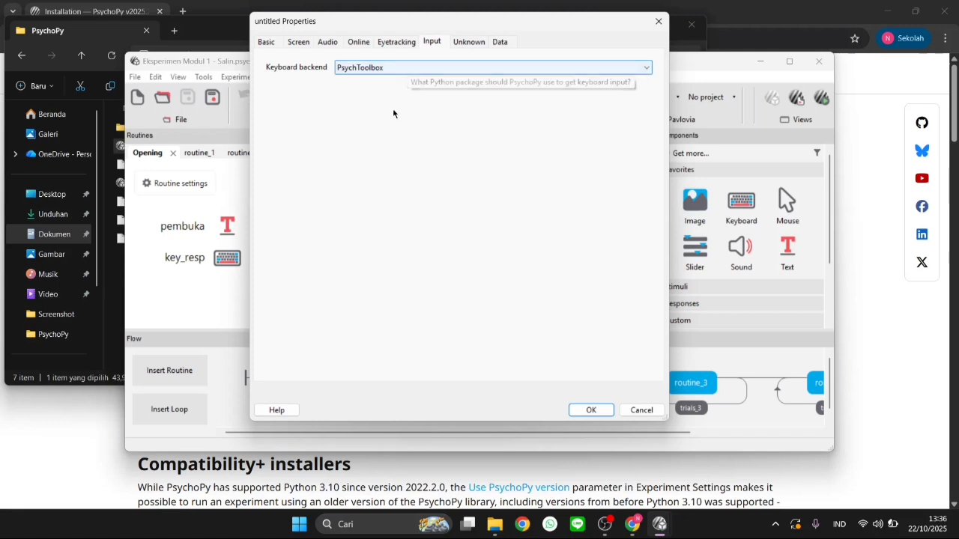
Review the keyboard backend options and the data-saving settings, and accept the experiment settings
{"action": "left_click", "coordinate": [427, 68]}
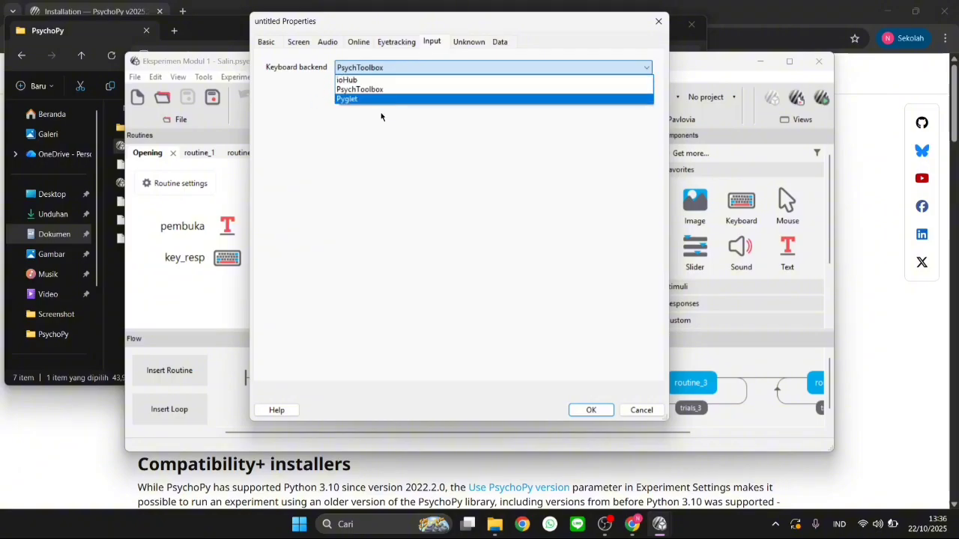
{"action": "left_click", "coordinate": [434, 43]}
{"action": "left_click", "coordinate": [500, 42]}
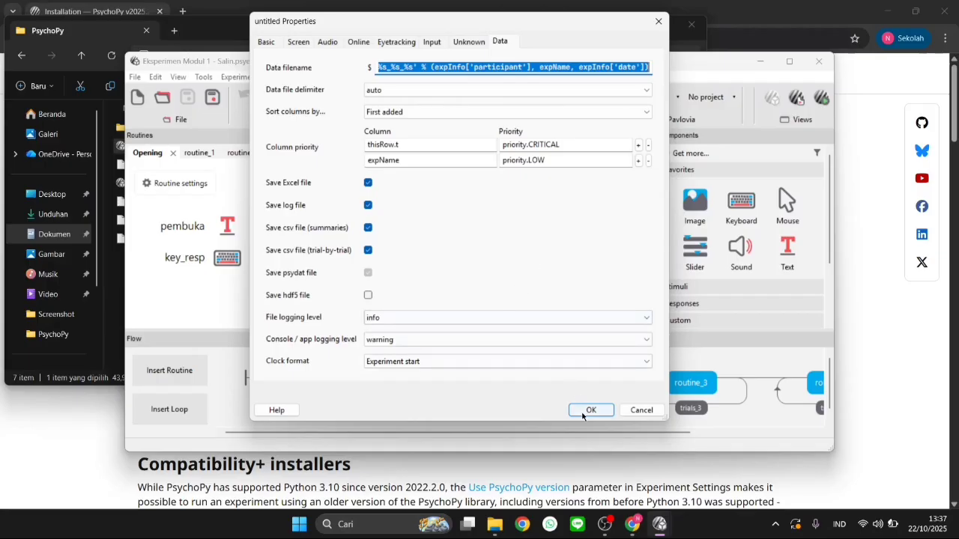
{"action": "left_click", "coordinate": [584, 411]}
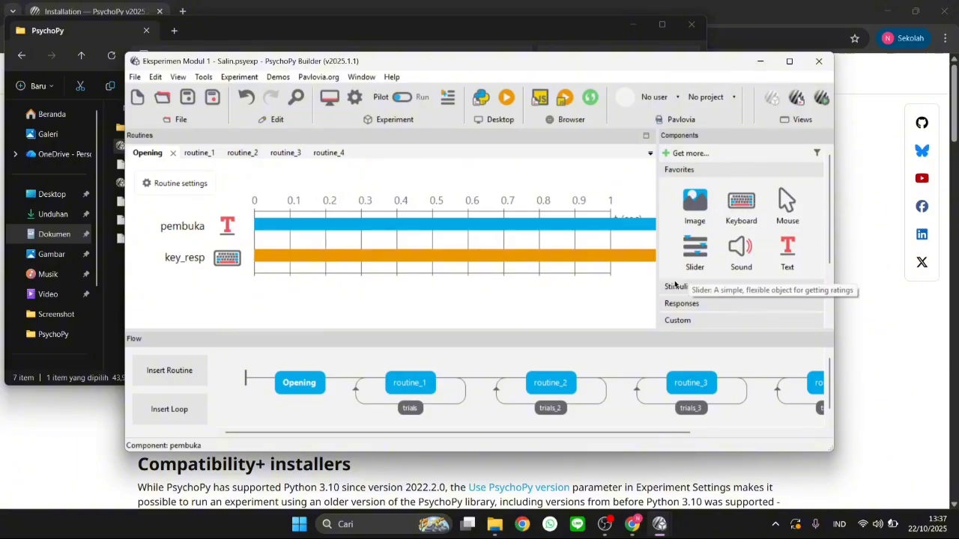
Browse the available Stimuli and Responses components
{"action": "left_click", "coordinate": [670, 287]}
{"action": "scroll", "coordinate": [696, 236], "scroll_direction": "down", "scroll_amount": 3}
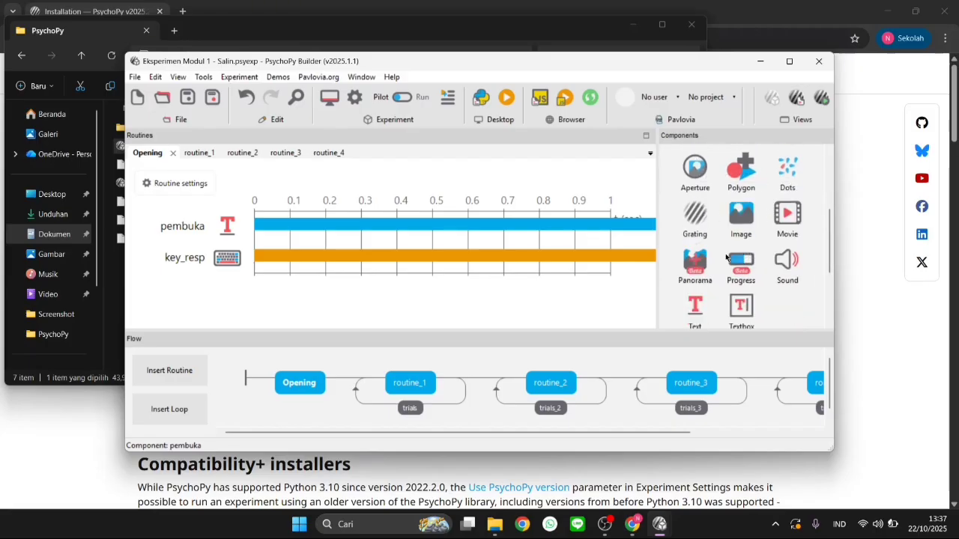
{"action": "scroll", "coordinate": [772, 289], "scroll_direction": "down", "scroll_amount": 3}
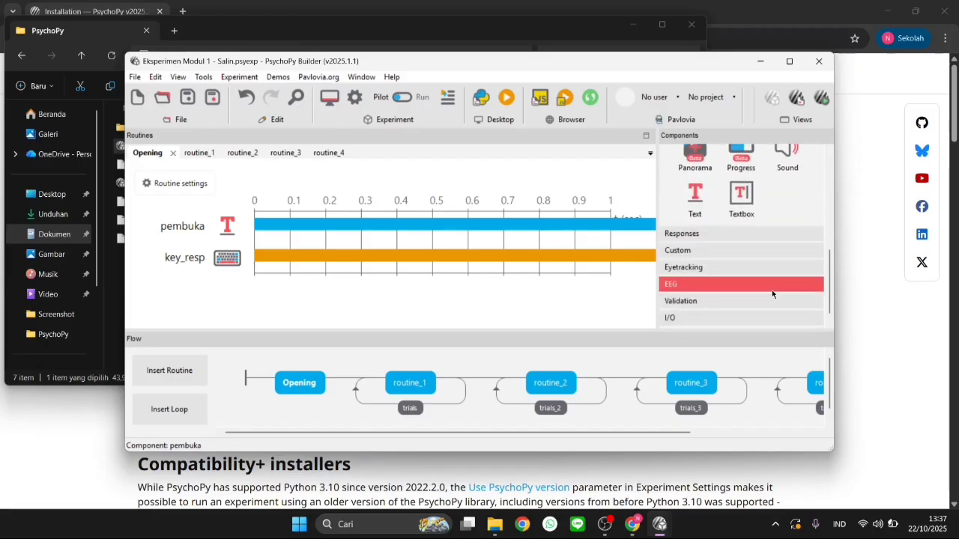
{"action": "left_click", "coordinate": [741, 225]}
{"action": "scroll", "coordinate": [767, 191], "scroll_direction": "down", "scroll_amount": 3}
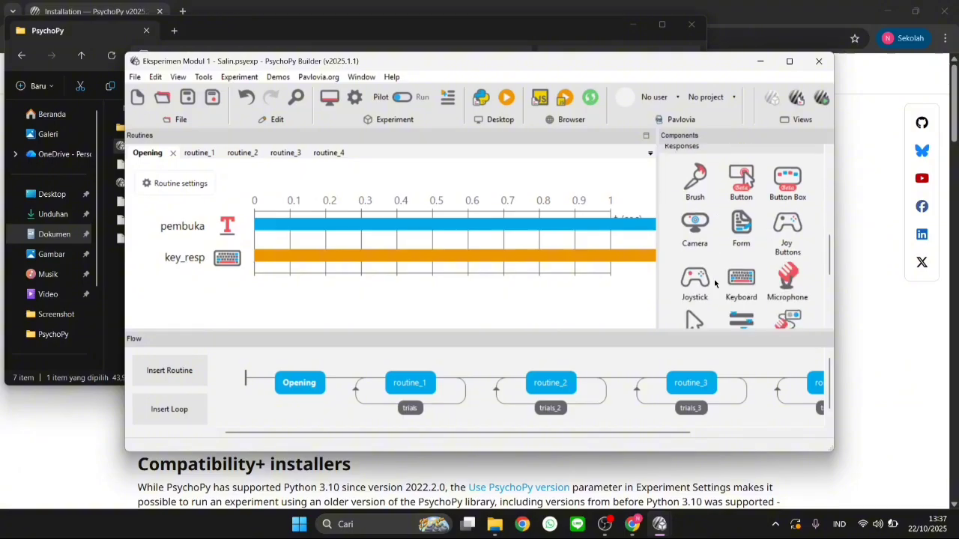
{"action": "scroll", "coordinate": [741, 216], "scroll_direction": "up", "scroll_amount": 1}
{"action": "scroll", "coordinate": [742, 230], "scroll_direction": "down", "scroll_amount": 5}
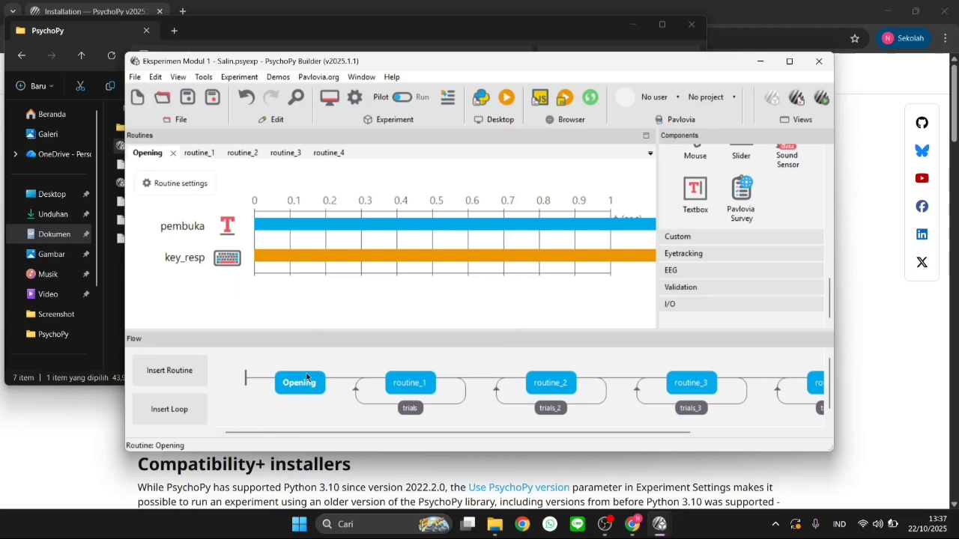
Open routine_1 from the flow and examine its text, image and slider components against the available stimuli
{"action": "left_click", "coordinate": [167, 291]}
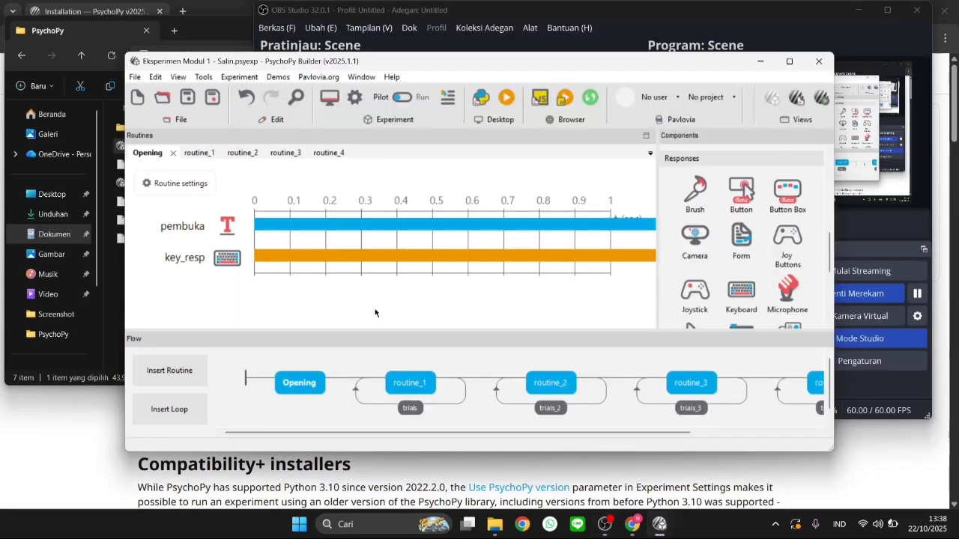
{"action": "left_click", "coordinate": [401, 383]}
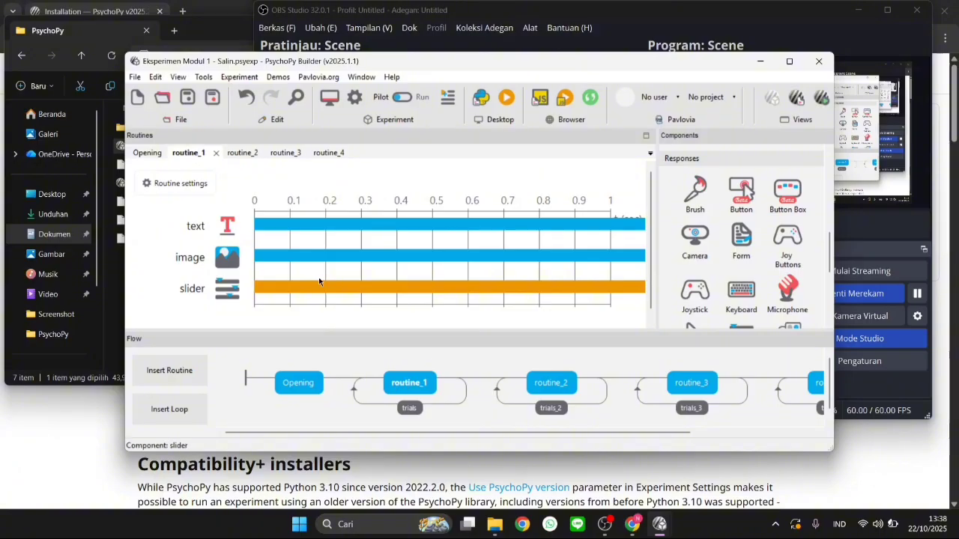
{"action": "scroll", "coordinate": [319, 278], "scroll_direction": "down", "scroll_amount": 1}
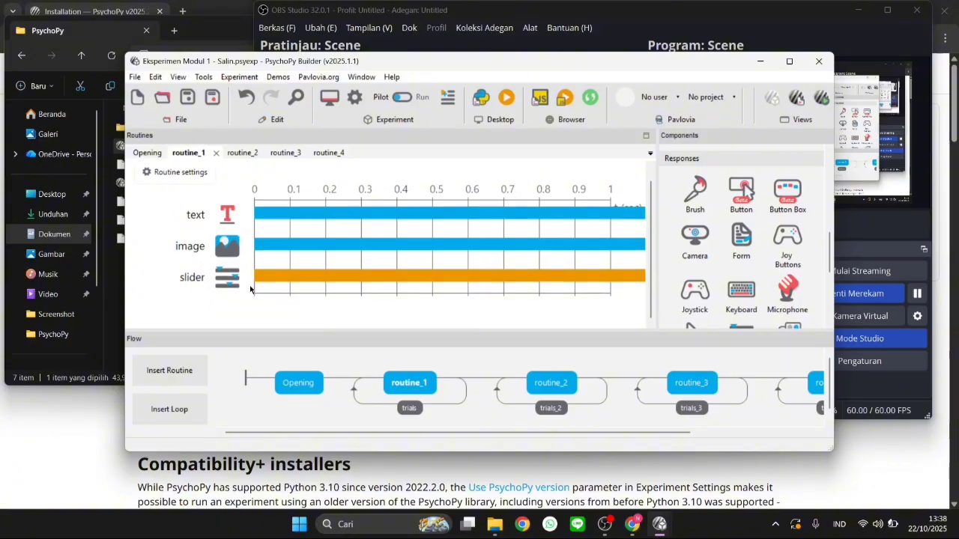
{"action": "scroll", "coordinate": [736, 249], "scroll_direction": "up", "scroll_amount": 5}
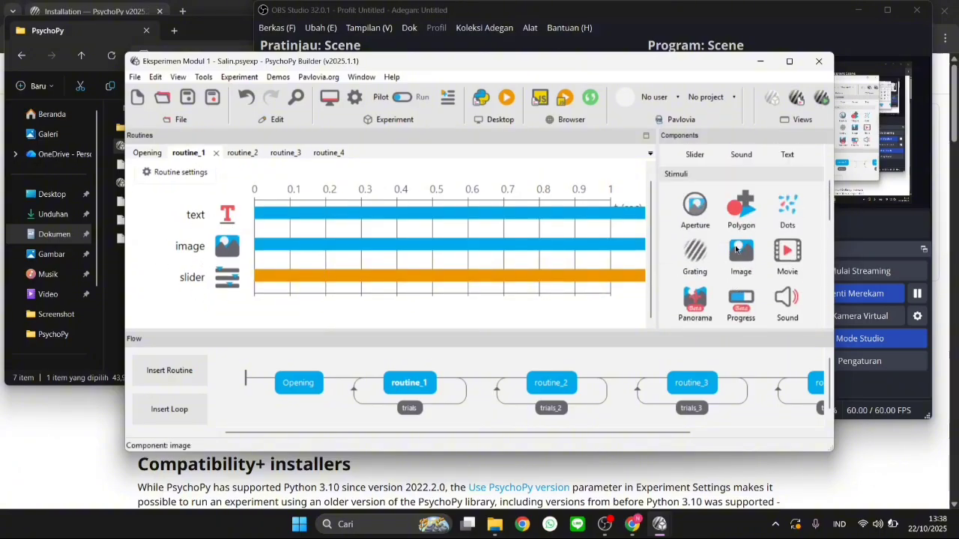
Open routine_2, routine_3 and routine_4 from the flow and examine the components each one contains
{"action": "left_click", "coordinate": [561, 380]}
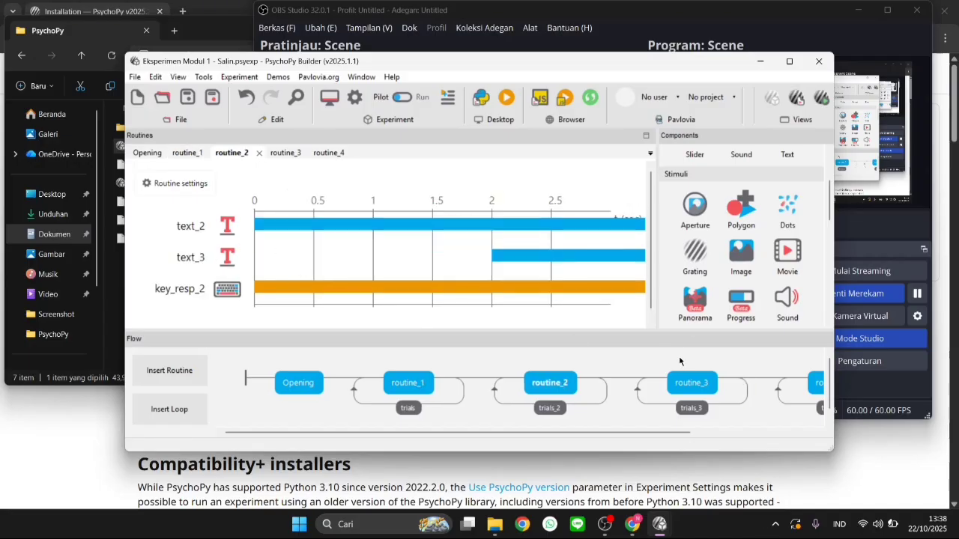
{"action": "left_click", "coordinate": [695, 381]}
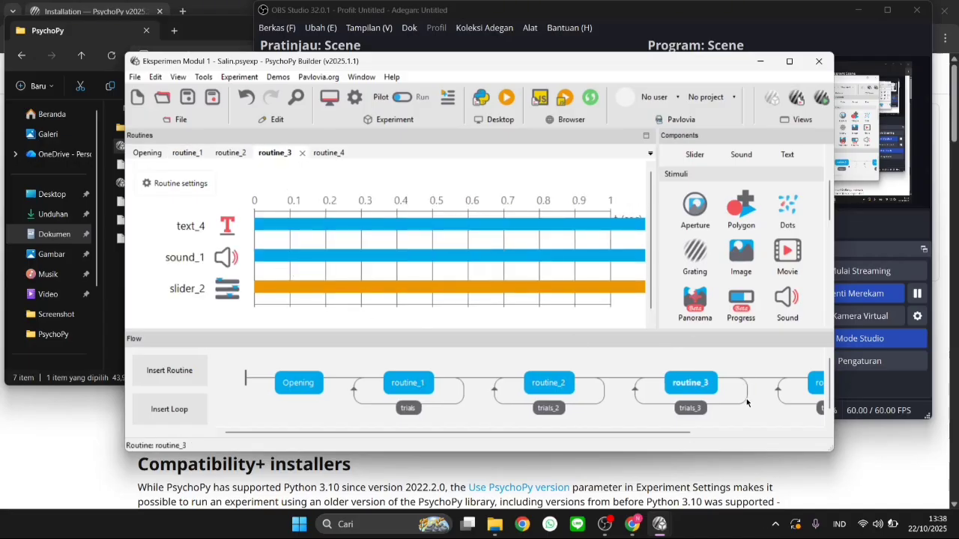
{"action": "left_click", "coordinate": [815, 383]}
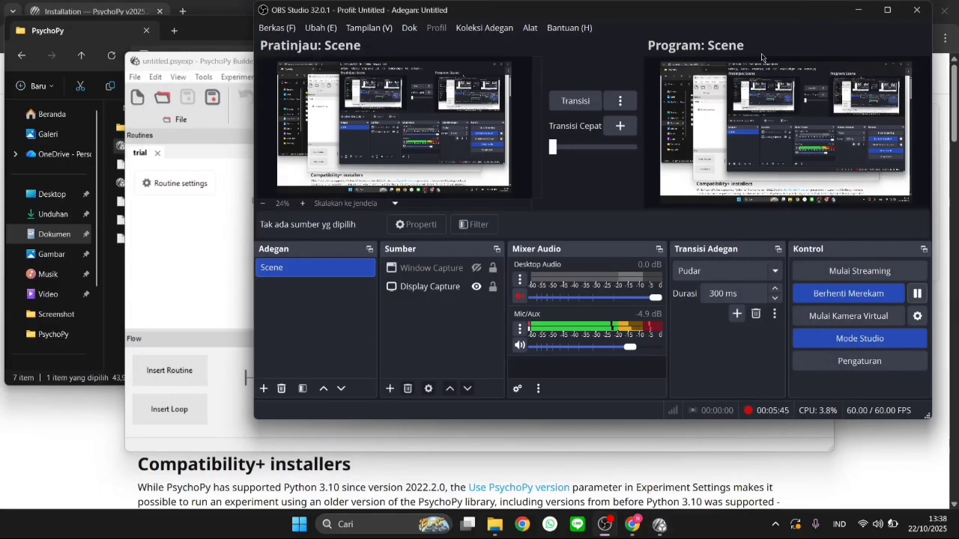
Switch to File Explorer, look through the Downloads folder, and select the image files GAMBAR1 to GAMBAR5 in Documents
{"action": "left_click", "coordinate": [760, 60]}
{"action": "left_click", "coordinate": [107, 270]}
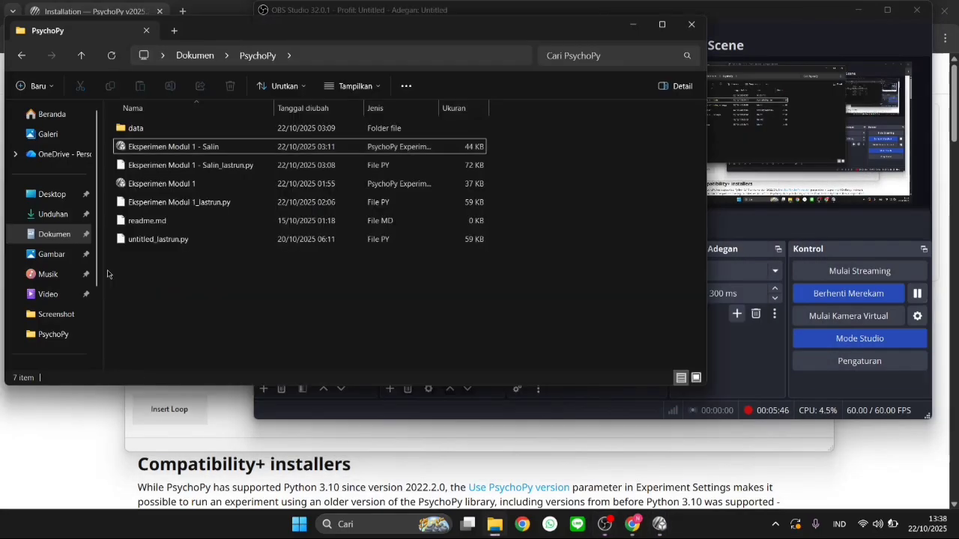
{"action": "left_click", "coordinate": [61, 222]}
{"action": "scroll", "coordinate": [242, 302], "scroll_direction": "down", "scroll_amount": 3}
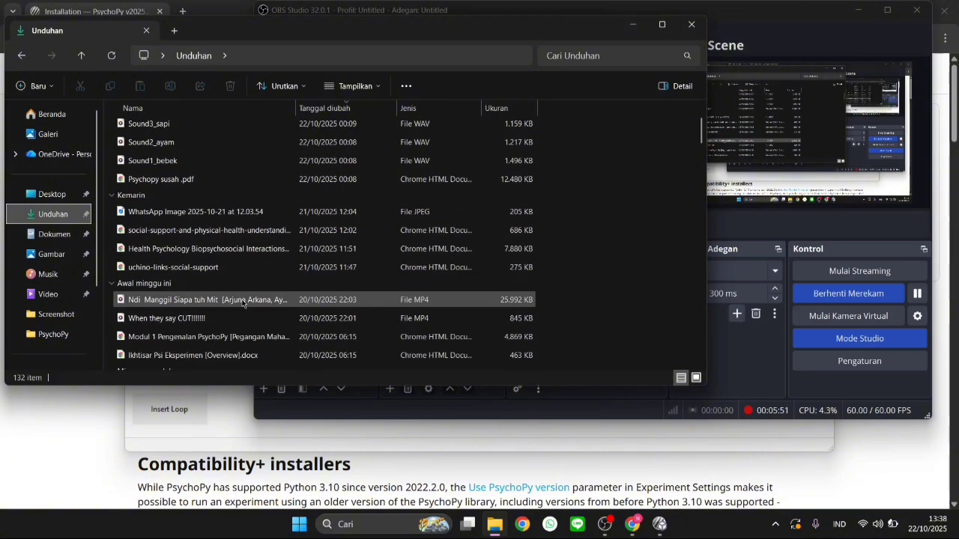
{"action": "scroll", "coordinate": [247, 306], "scroll_direction": "up", "scroll_amount": 3}
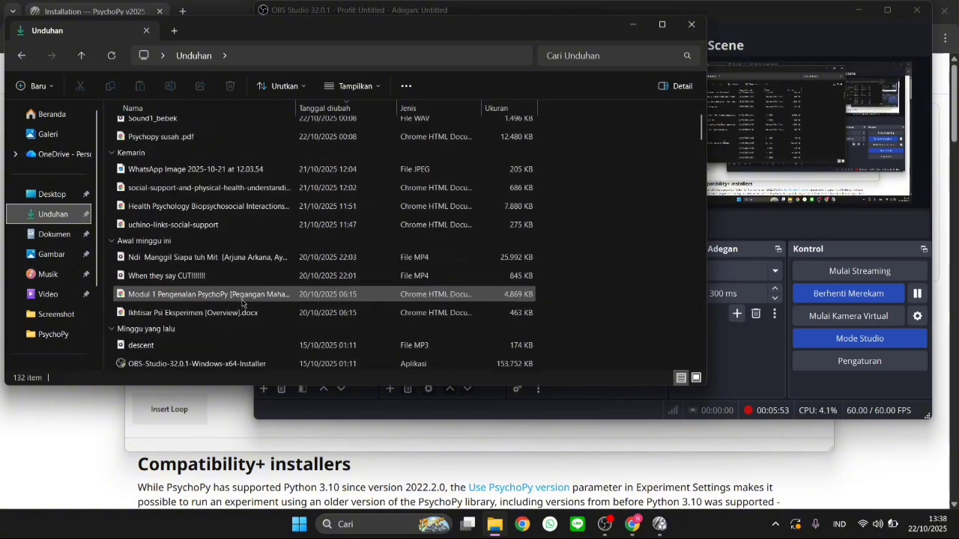
{"action": "left_click", "coordinate": [52, 243]}
{"action": "scroll", "coordinate": [190, 251], "scroll_direction": "down", "scroll_amount": 1}
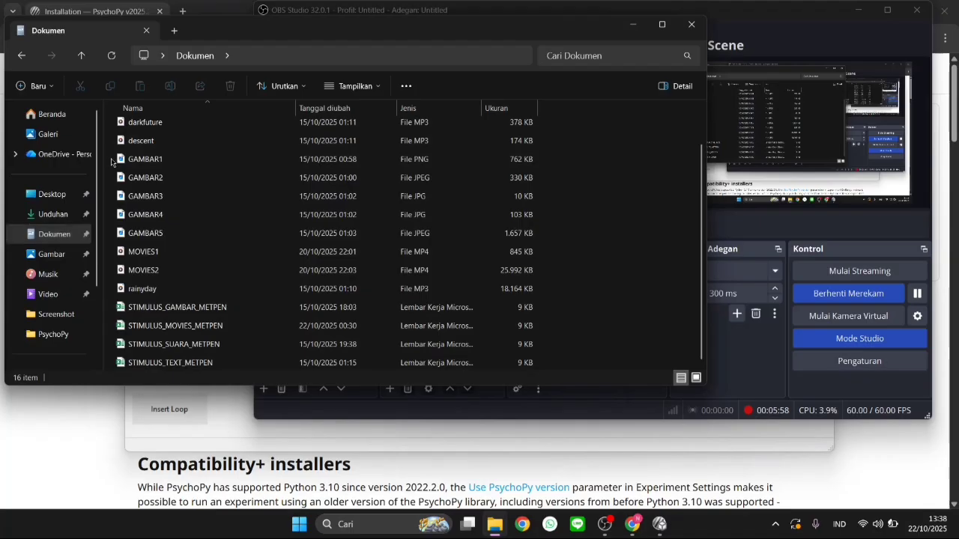
{"action": "left_click_drag", "start_coordinate": [110, 159], "coordinate": [233, 246]}
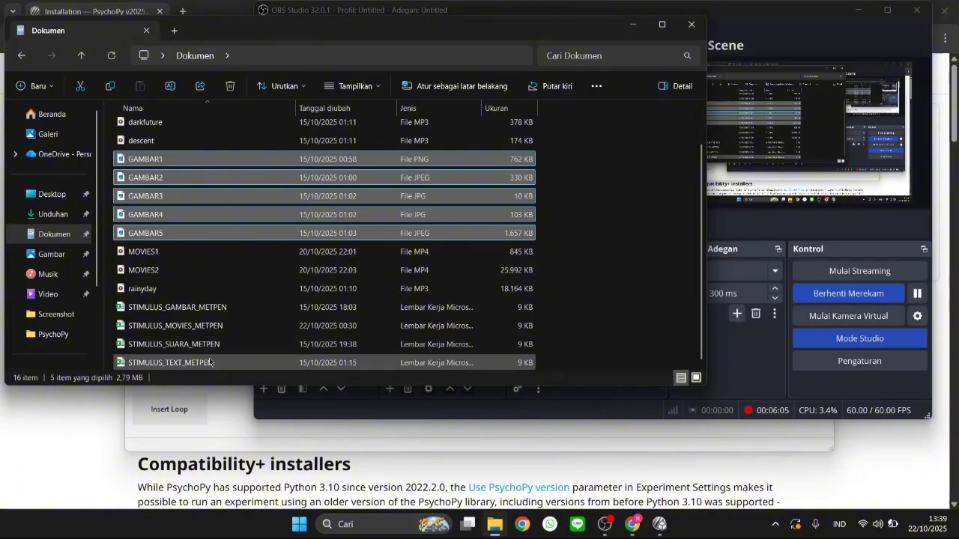
Open the STIMULUS_GAMBAR_METPEN workbook in Excel and examine its Gambar header and listed image paths beside the source files
{"action": "left_click", "coordinate": [205, 311]}
{"action": "double_click", "coordinate": [209, 309]}
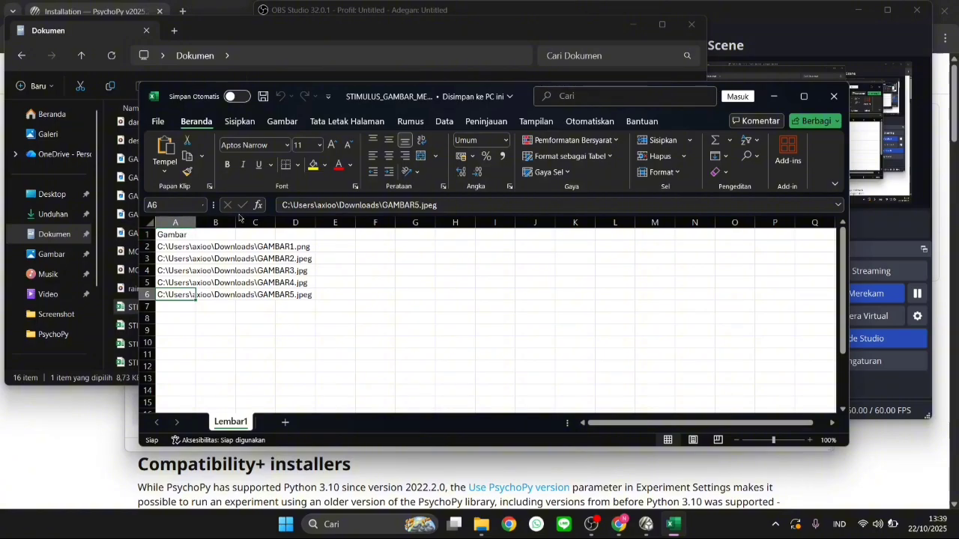
{"action": "left_click", "coordinate": [162, 234]}
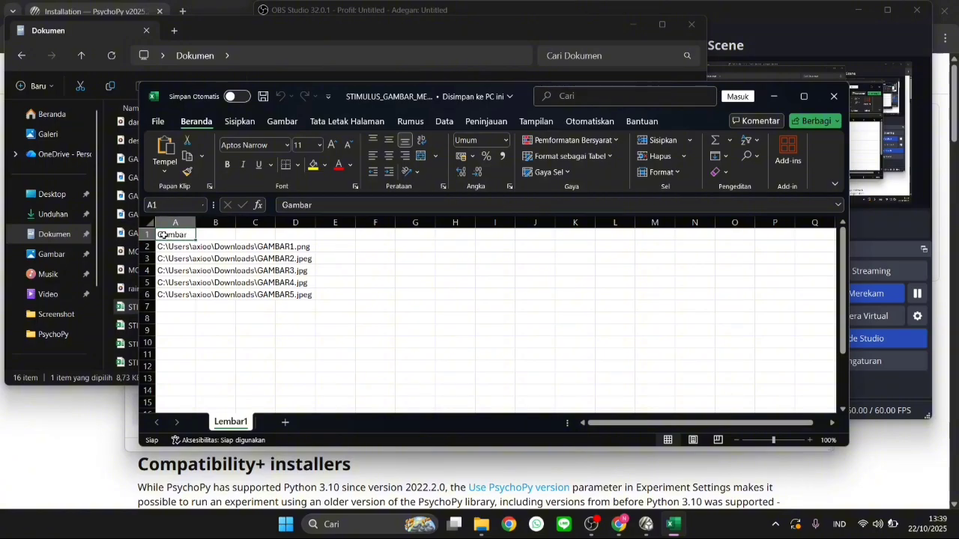
{"action": "left_click", "coordinate": [202, 235]}
{"action": "left_click", "coordinate": [181, 237]}
{"action": "left_click_drag", "start_coordinate": [403, 107], "coordinate": [597, 114]}
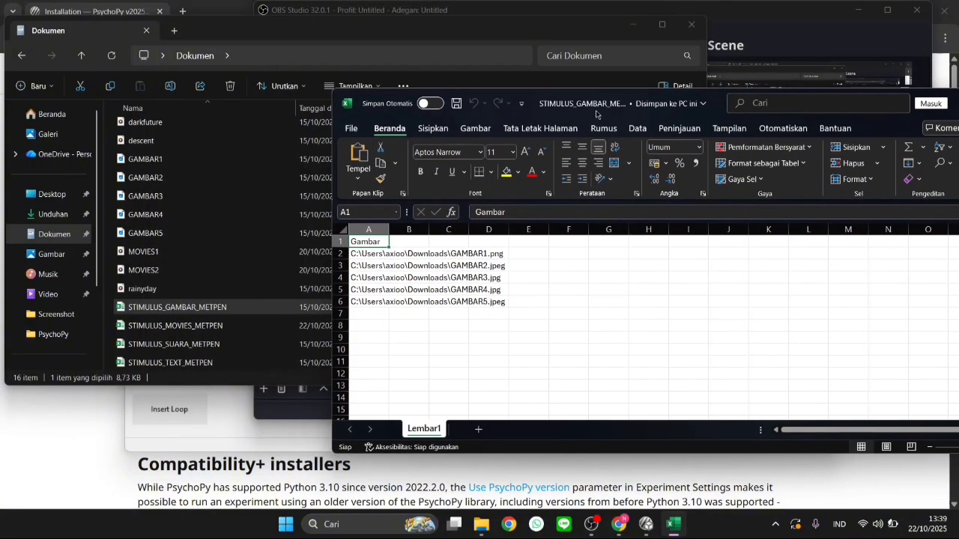
Copy the path of the GAMBAR5 image in Documents and paste it into cell A7 of the image stimulus workbook
{"action": "left_click", "coordinate": [173, 233]}
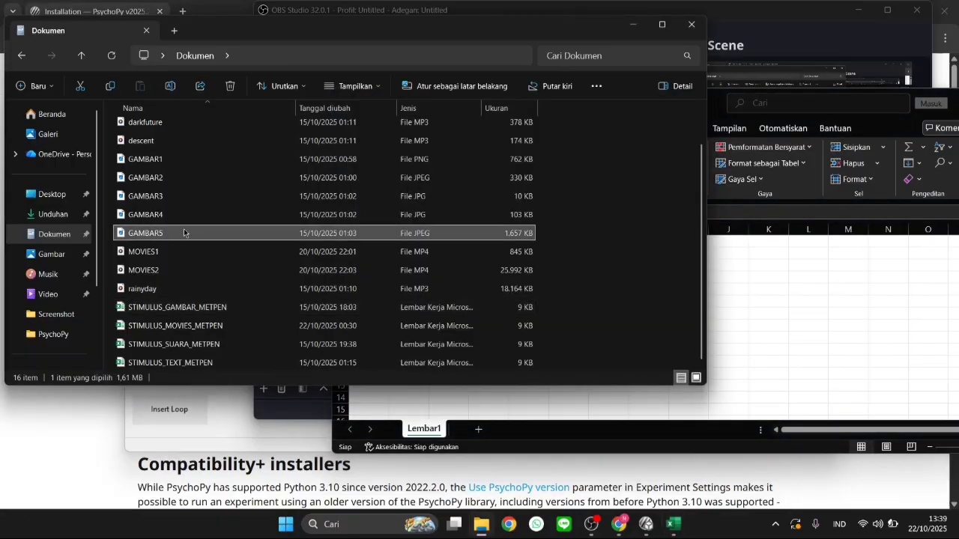
{"action": "right_click", "coordinate": [184, 233]}
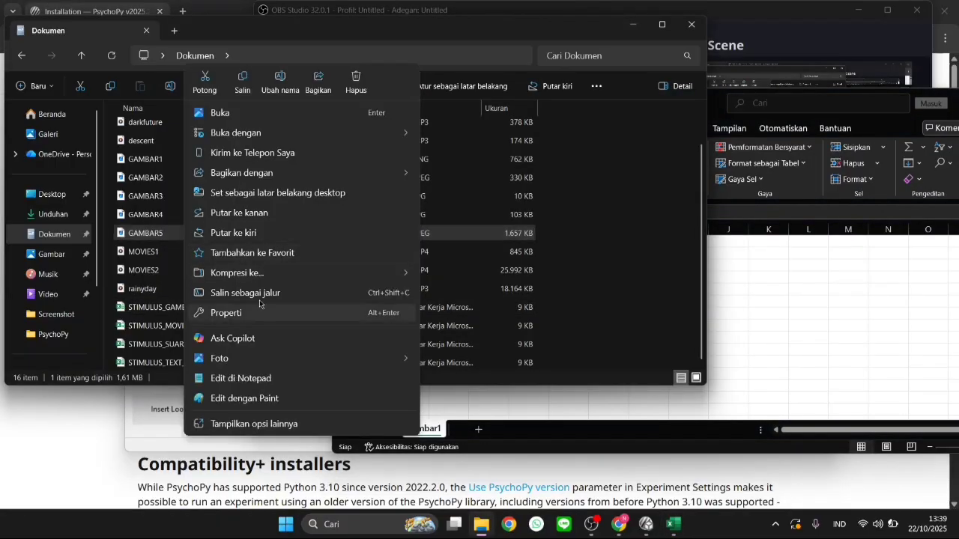
{"action": "left_click", "coordinate": [367, 292]}
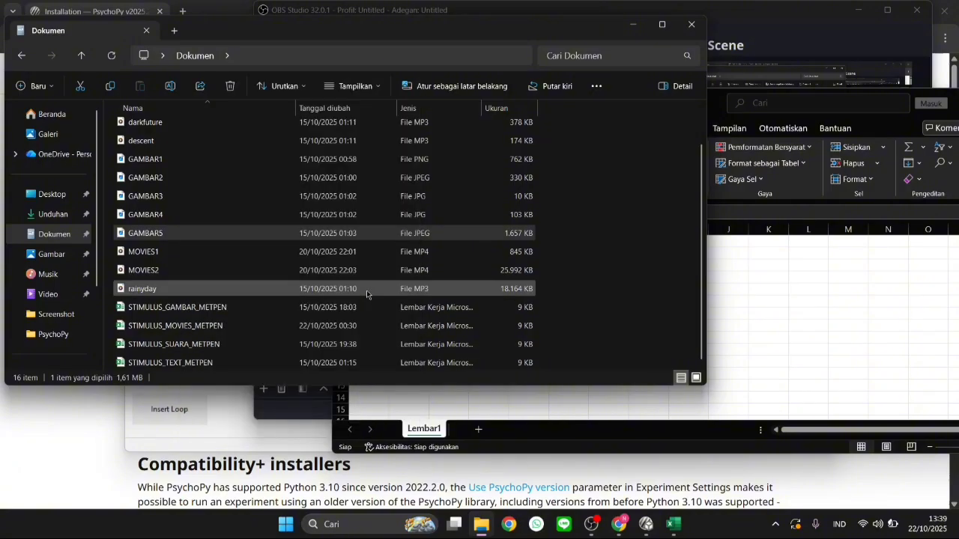
{"action": "left_click", "coordinate": [818, 295]}
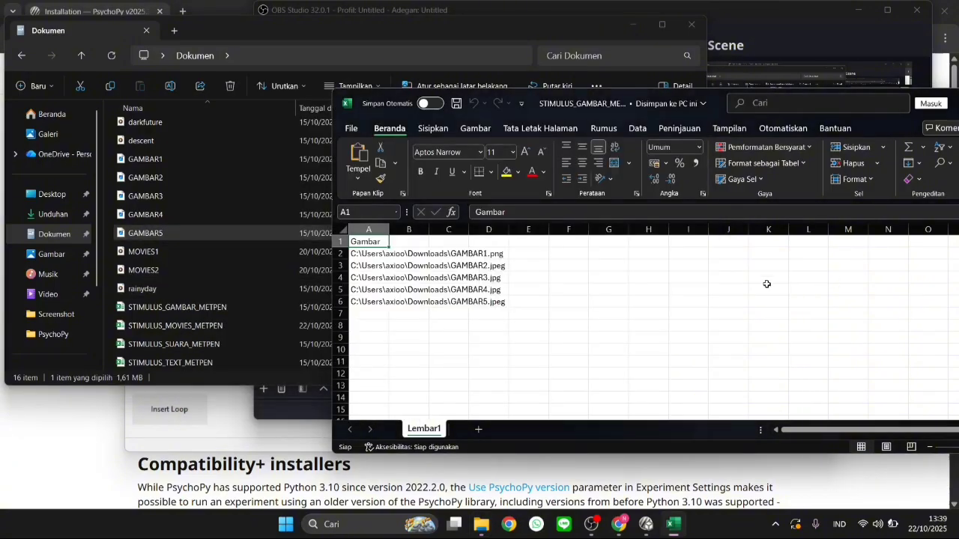
{"action": "left_click", "coordinate": [363, 315]}
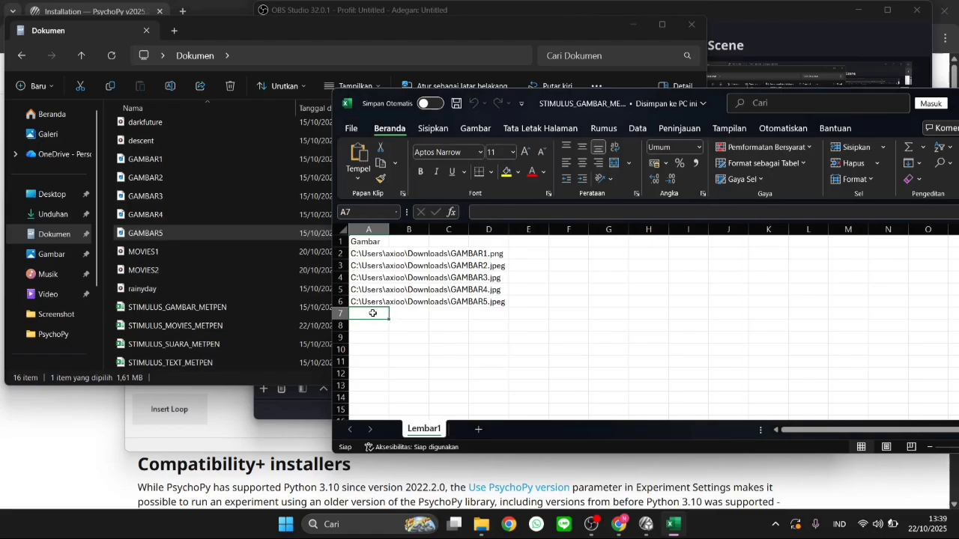
{"action": "type", "text": "C:\\Users\\axioo\\Documents\\GAMBAR5.jpeg"}
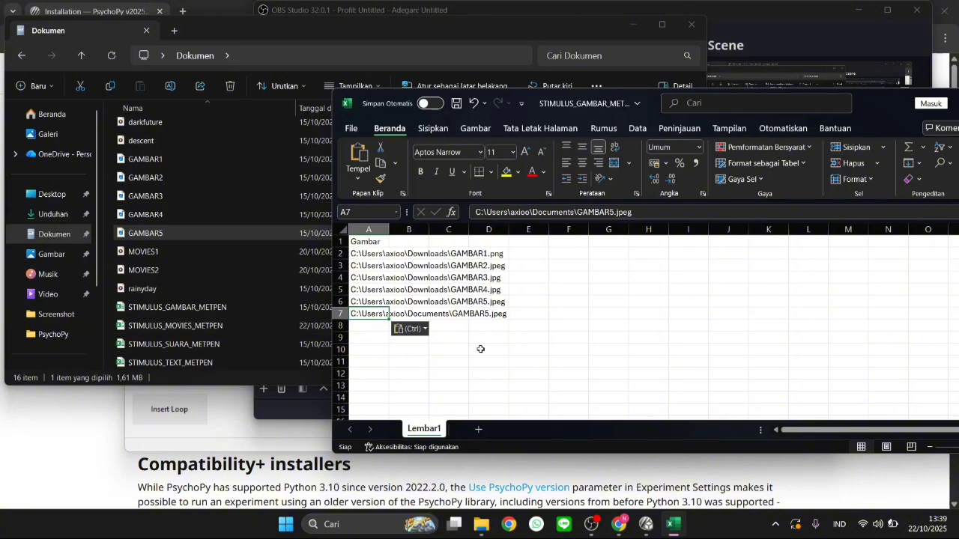
Clear the pasted file path from cell A7
{"action": "left_click", "coordinate": [506, 314]}
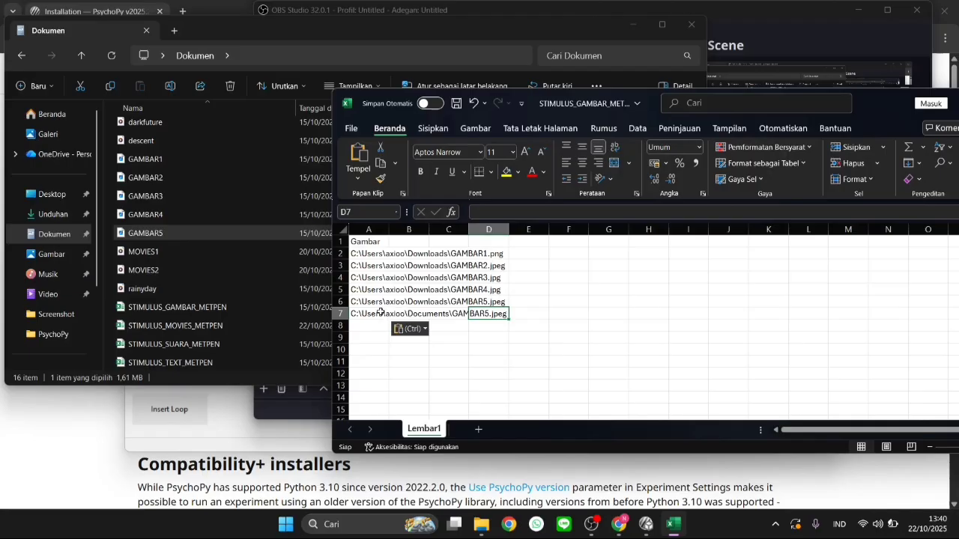
{"action": "left_click", "coordinate": [380, 312]}
{"action": "key", "text": "Delete"}
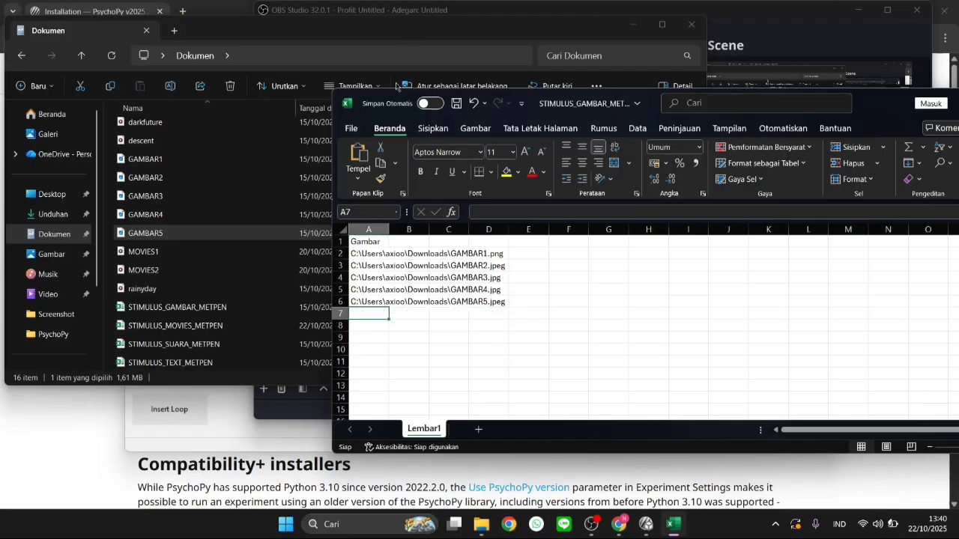
{"action": "left_click", "coordinate": [494, 322]}
Close the STIMULUS_GAMBAR_METPEN workbook to return to the Documents folder
{"action": "left_click_drag", "start_coordinate": [551, 100], "coordinate": [517, 120]}
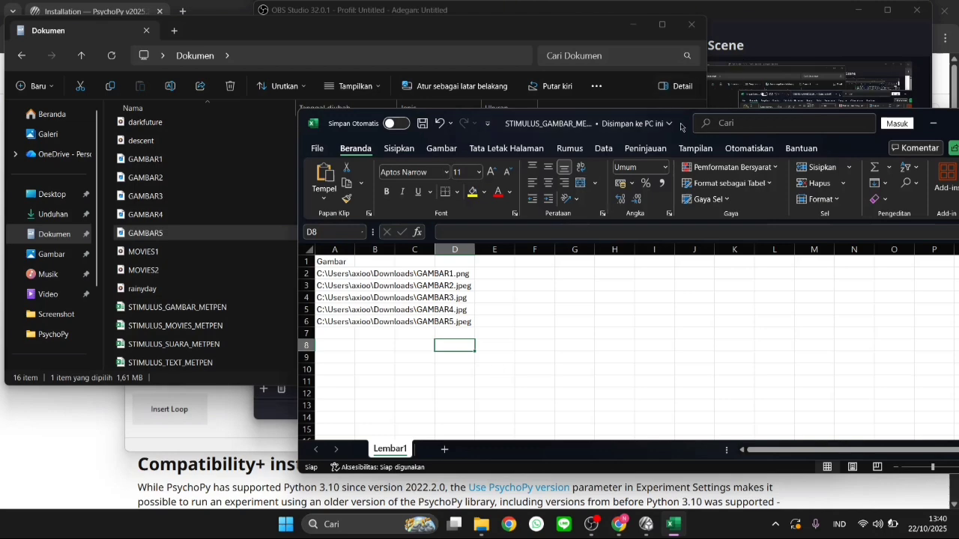
{"action": "left_click_drag", "start_coordinate": [686, 122], "coordinate": [446, 134]}
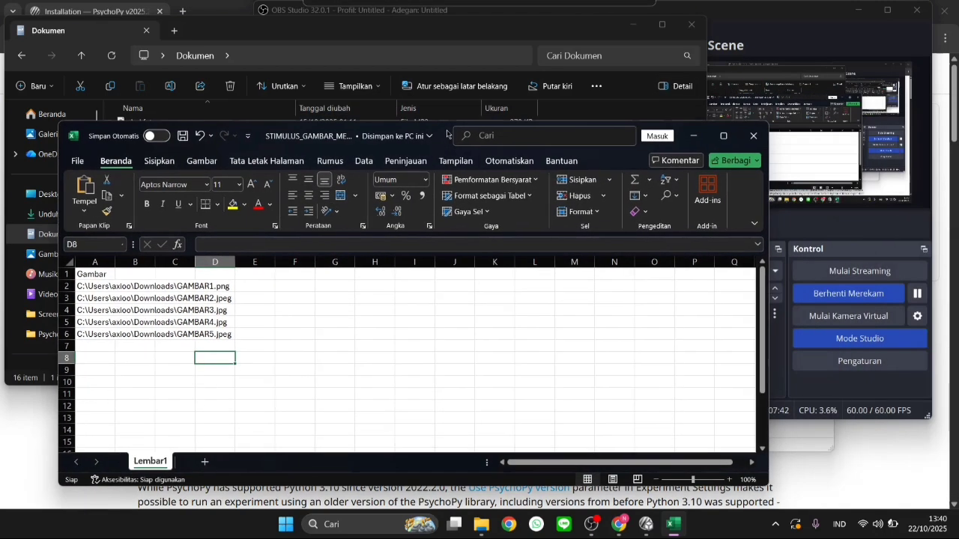
{"action": "left_click", "coordinate": [764, 136]}
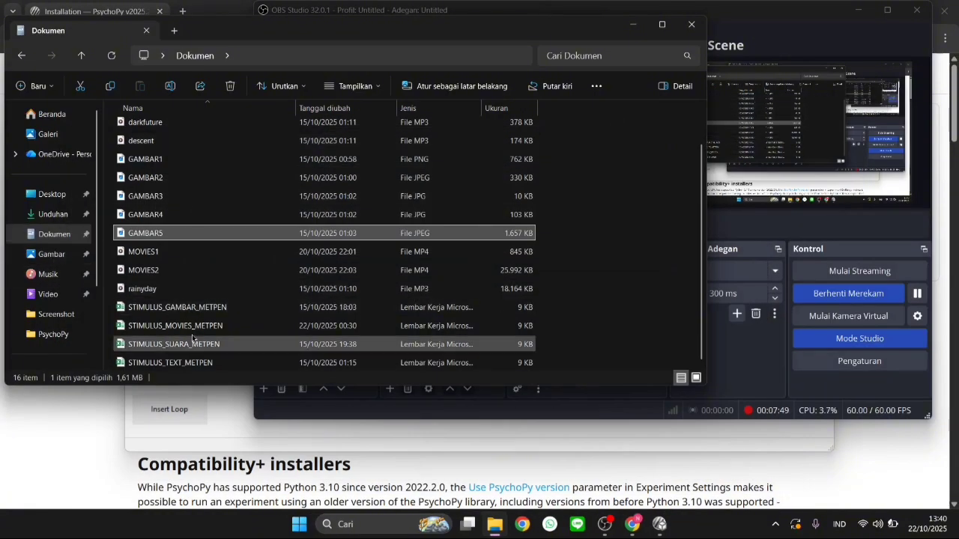
Review the audio files in Documents and inspect the file options for the descent MP3, including copying its path
{"action": "scroll", "coordinate": [192, 255], "scroll_direction": "up", "scroll_amount": 1}
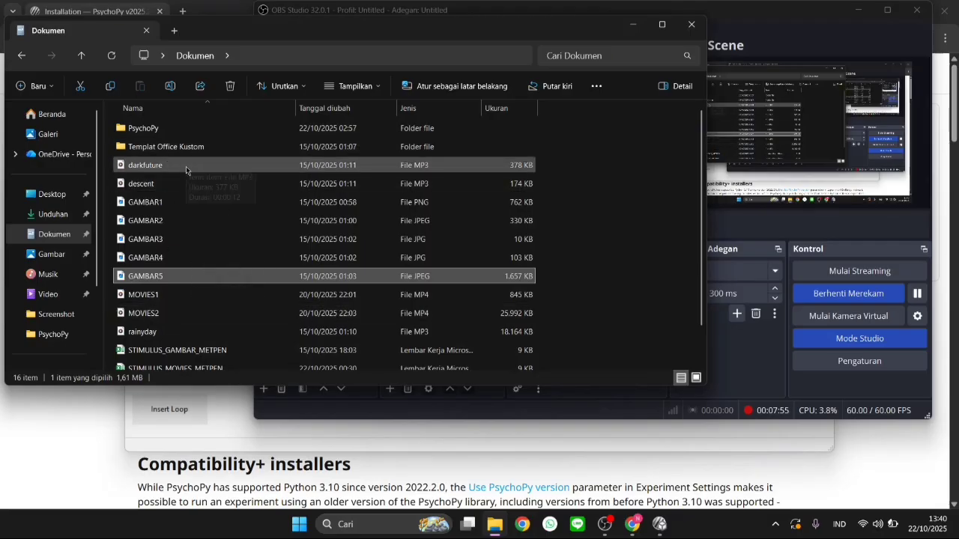
{"action": "scroll", "coordinate": [172, 224], "scroll_direction": "down", "scroll_amount": 1}
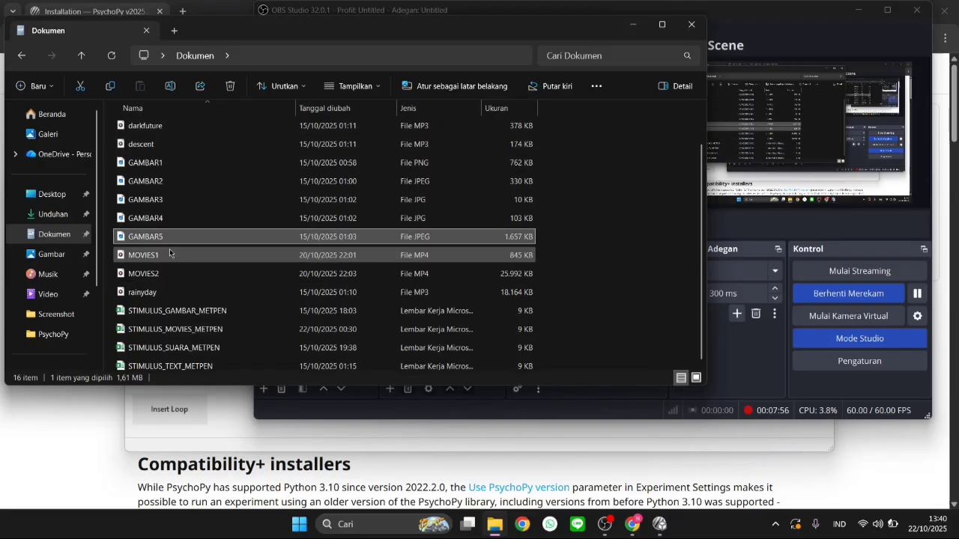
{"action": "left_click", "coordinate": [185, 142]}
{"action": "right_click", "coordinate": [185, 141]}
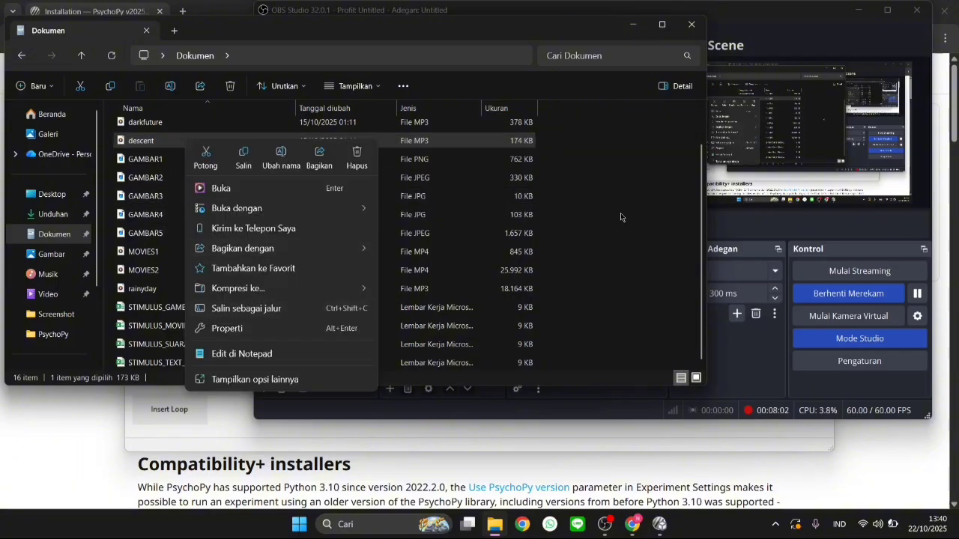
{"action": "left_click", "coordinate": [630, 174]}
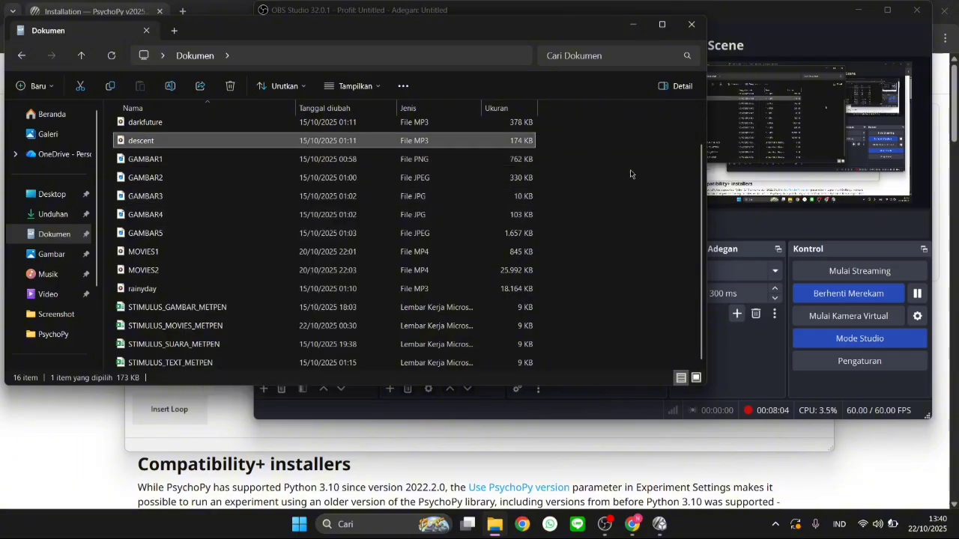
{"action": "scroll", "coordinate": [178, 249], "scroll_direction": "up", "scroll_amount": 1}
{"action": "scroll", "coordinate": [178, 249], "scroll_direction": "down", "scroll_amount": 1}
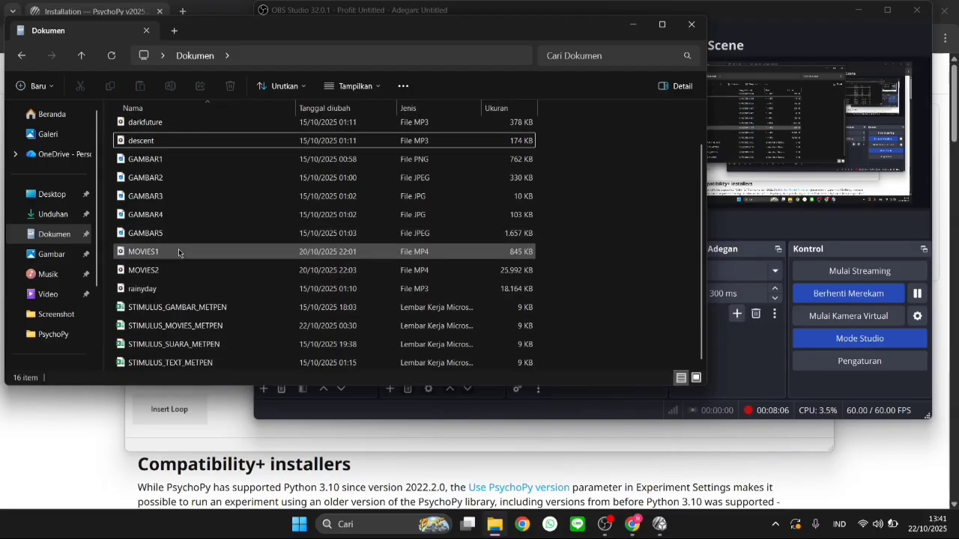
Open the STIMULUS_TEXT_METPEN workbook, examine its Tulisan column of text stimuli, and close it
{"action": "left_click", "coordinate": [177, 366]}
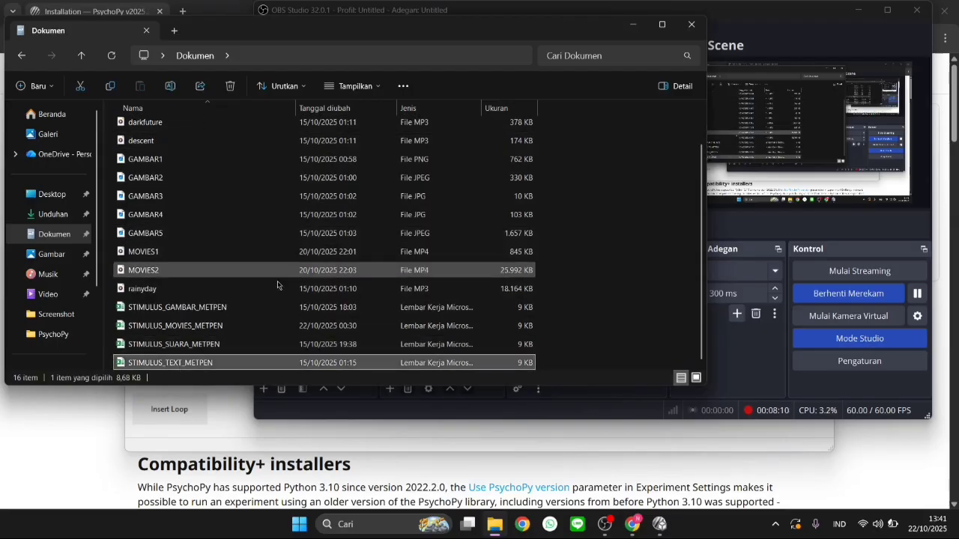
{"action": "double_click", "coordinate": [179, 364]}
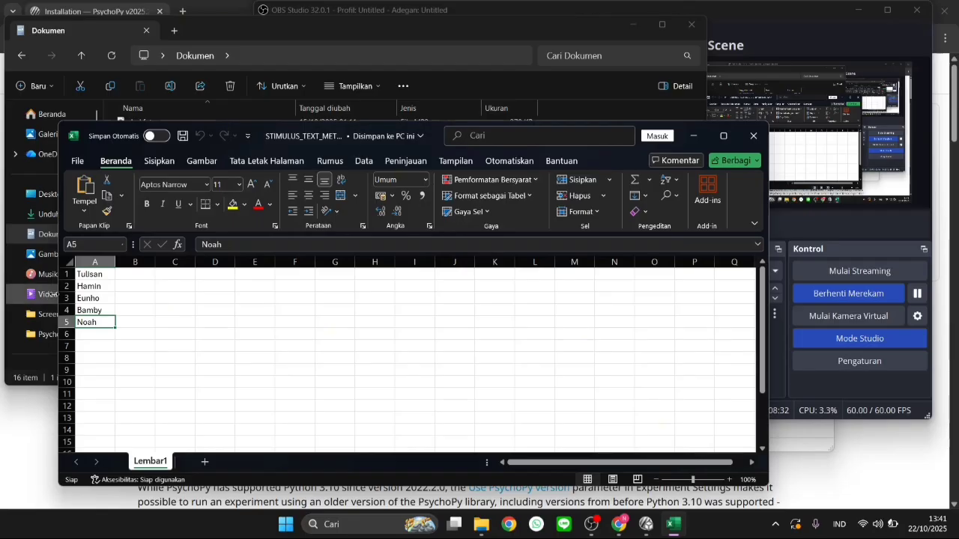
{"action": "left_click", "coordinate": [86, 275]}
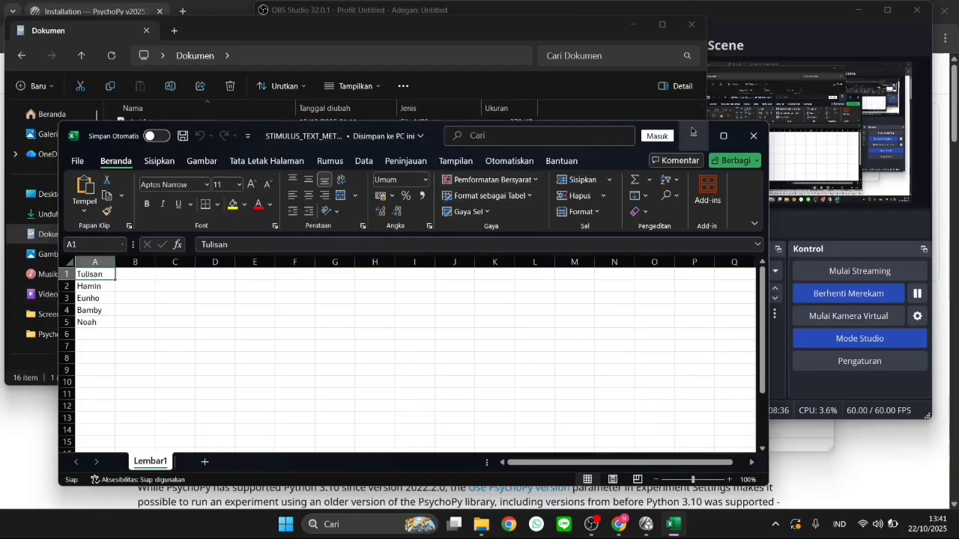
{"action": "left_click", "coordinate": [754, 135]}
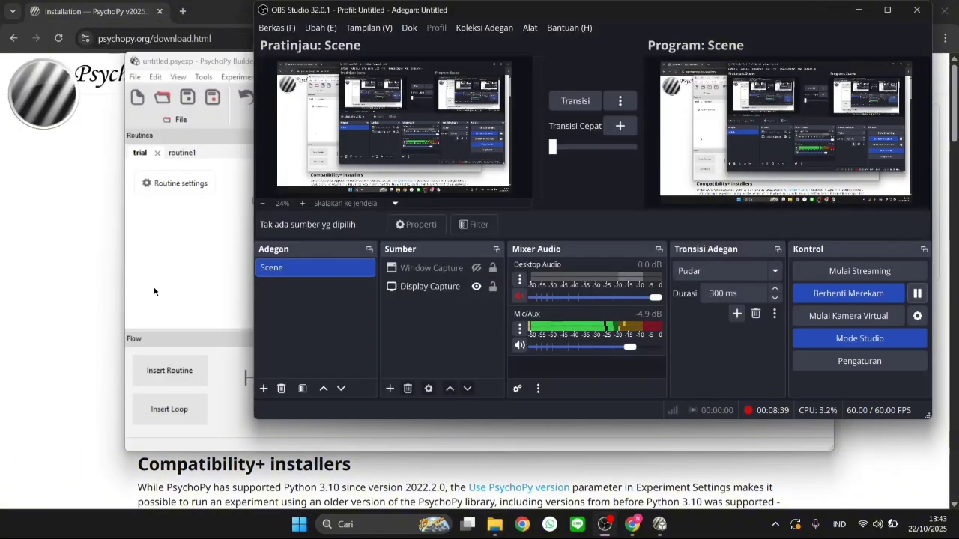
Create a new blank routine named routine_2 and insert it at the end of the flow, after routine1
{"action": "left_click", "coordinate": [167, 279]}
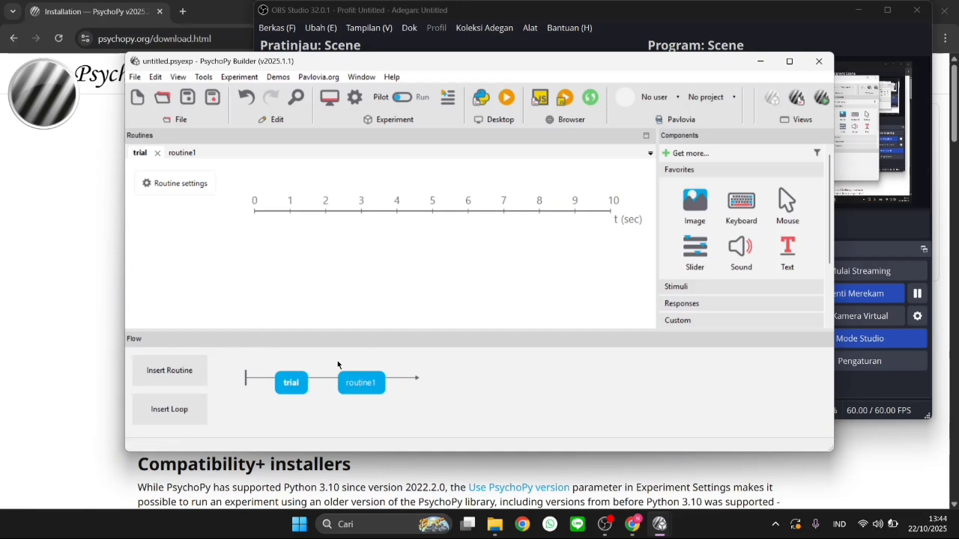
{"action": "left_click", "coordinate": [177, 366]}
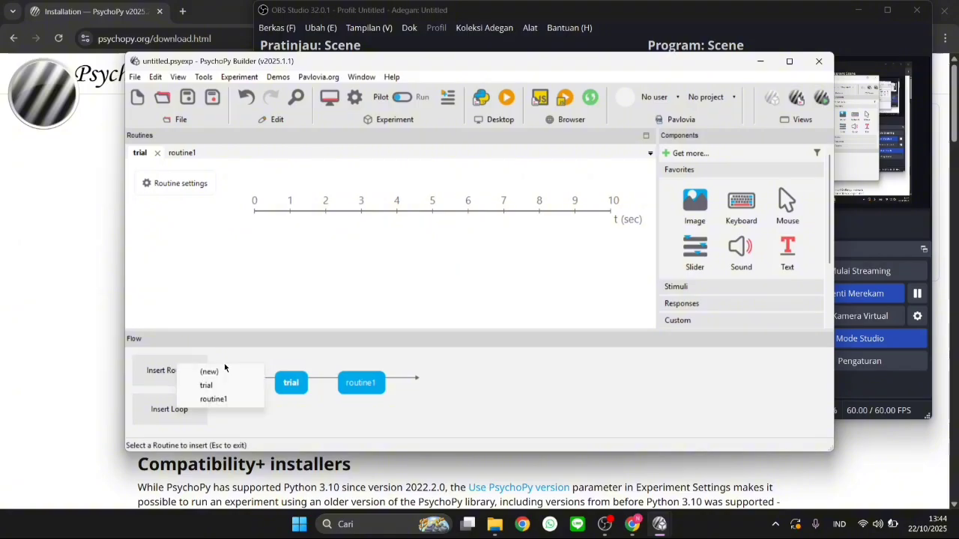
{"action": "left_click", "coordinate": [210, 374]}
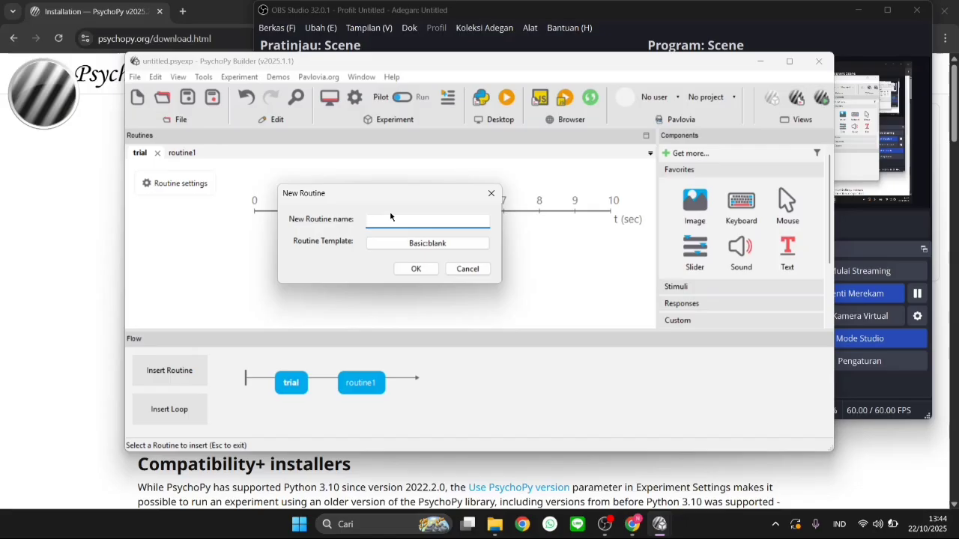
{"action": "type", "text": "routine_2"}
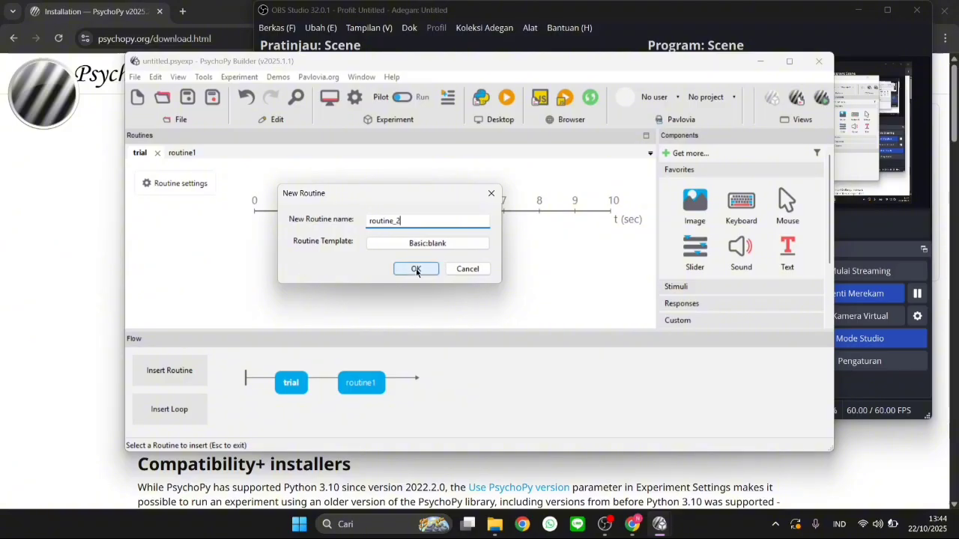
{"action": "left_click", "coordinate": [416, 269]}
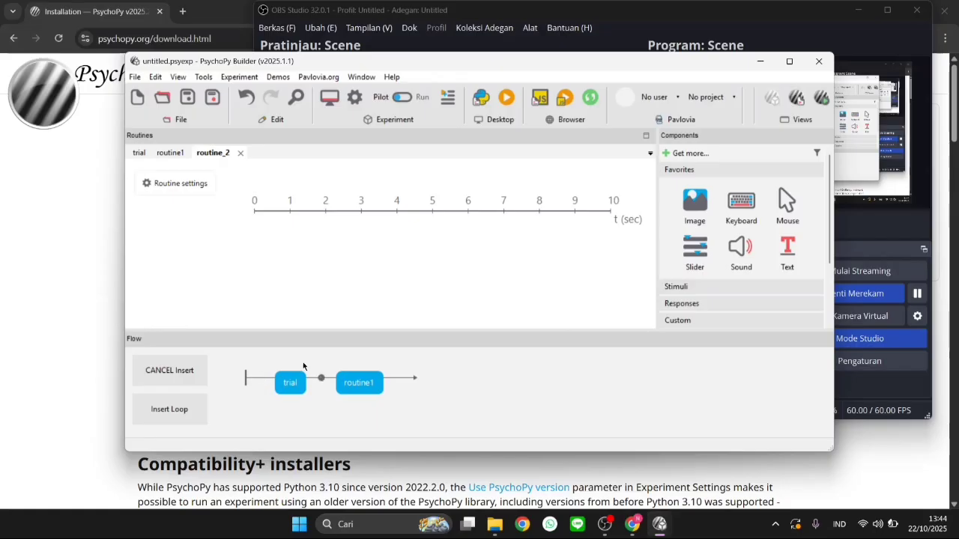
{"action": "left_click", "coordinate": [398, 379]}
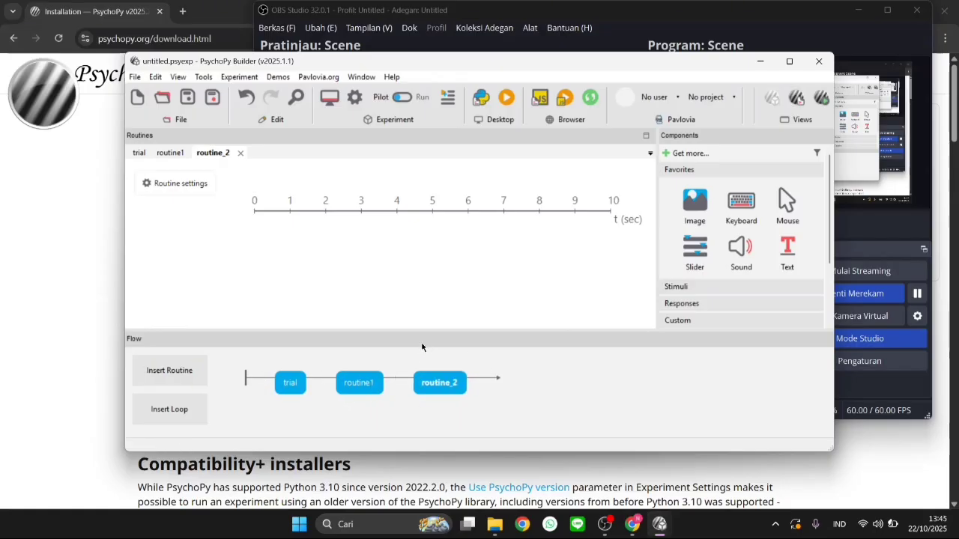
Insert a loop around routine_2 in the flow, named opsi, with 1 repeat
{"action": "left_click", "coordinate": [193, 409]}
{"action": "left_click", "coordinate": [483, 378]}
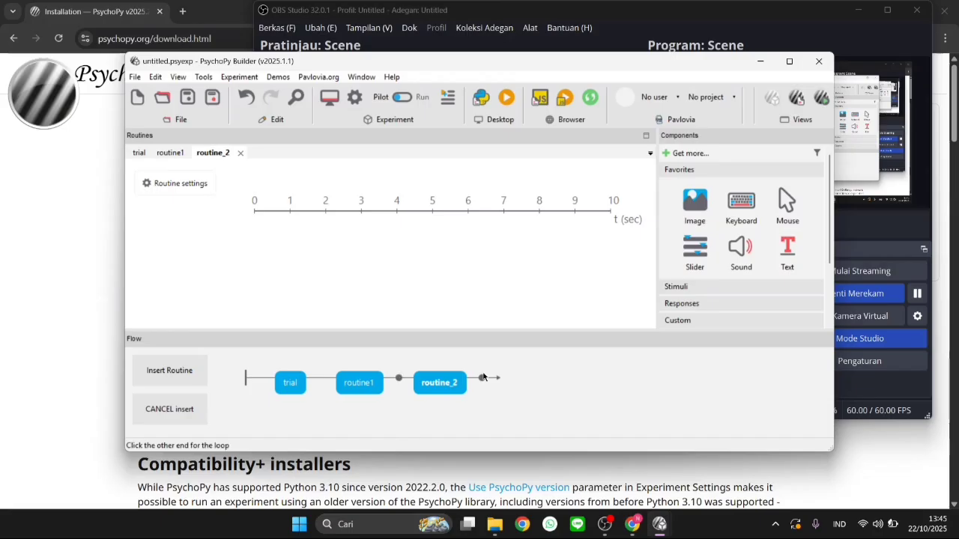
{"action": "left_click", "coordinate": [399, 378]}
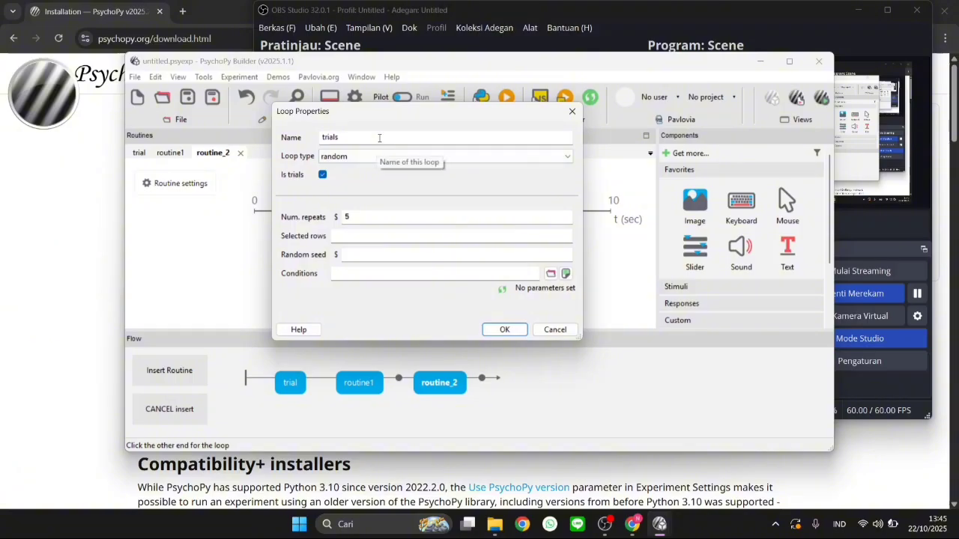
{"action": "left_click", "coordinate": [379, 138]}
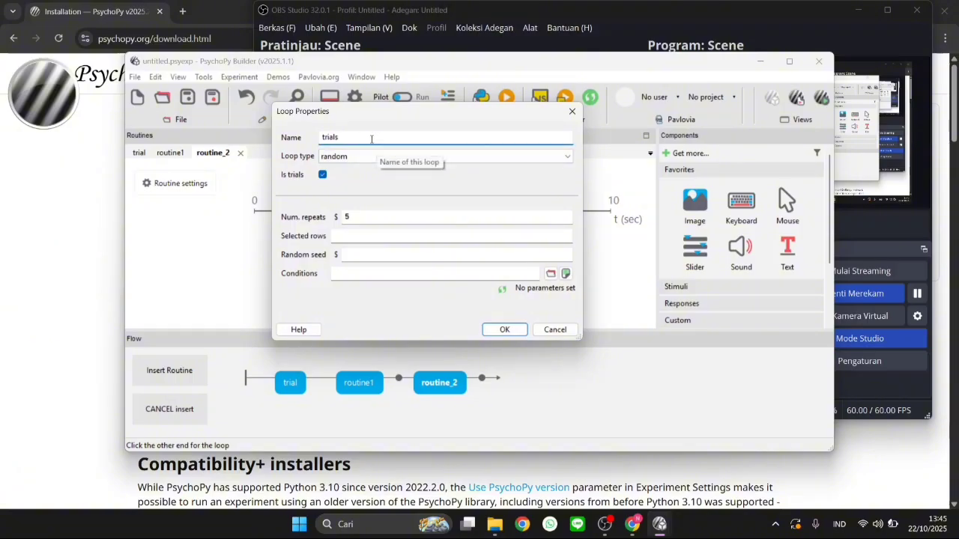
{"action": "key", "text": "BackSpace"}
{"action": "key", "text": "BackSpace"}
{"action": "key", "text": "BackSpace"}
{"action": "key", "text": "BackSpace"}
{"action": "key", "text": "BackSpace"}
{"action": "key", "text": "BackSpace"}
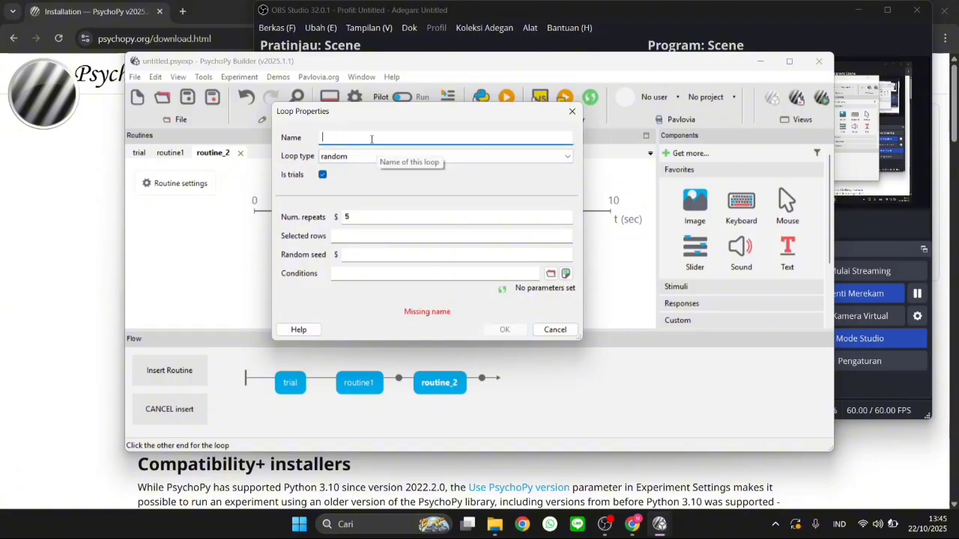
{"action": "type", "text": "opsi"}
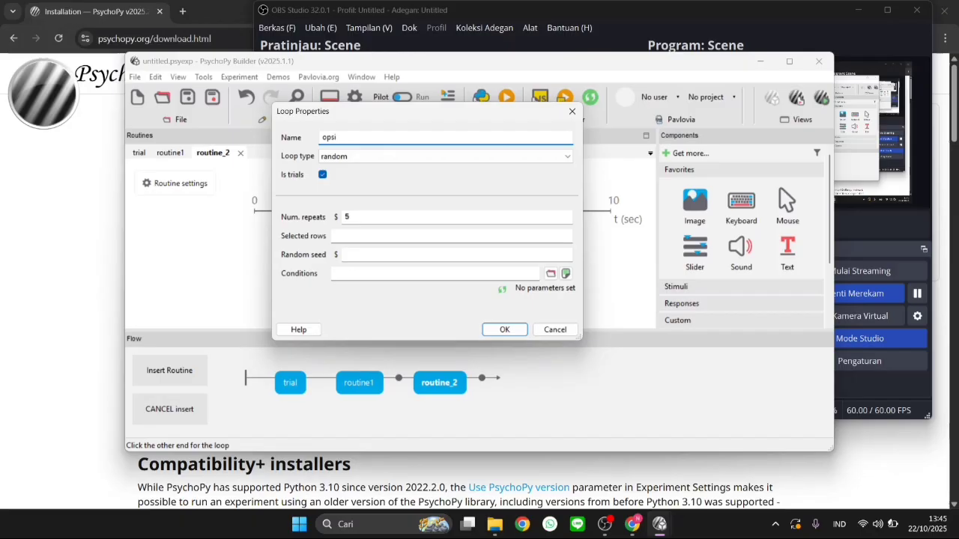
{"action": "left_click", "coordinate": [360, 216]}
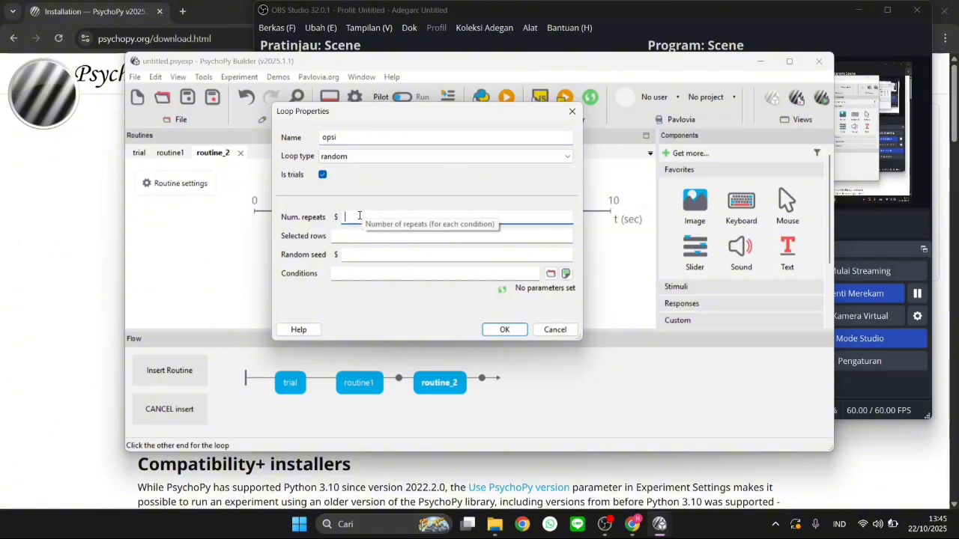
{"action": "type", "text": "1"}
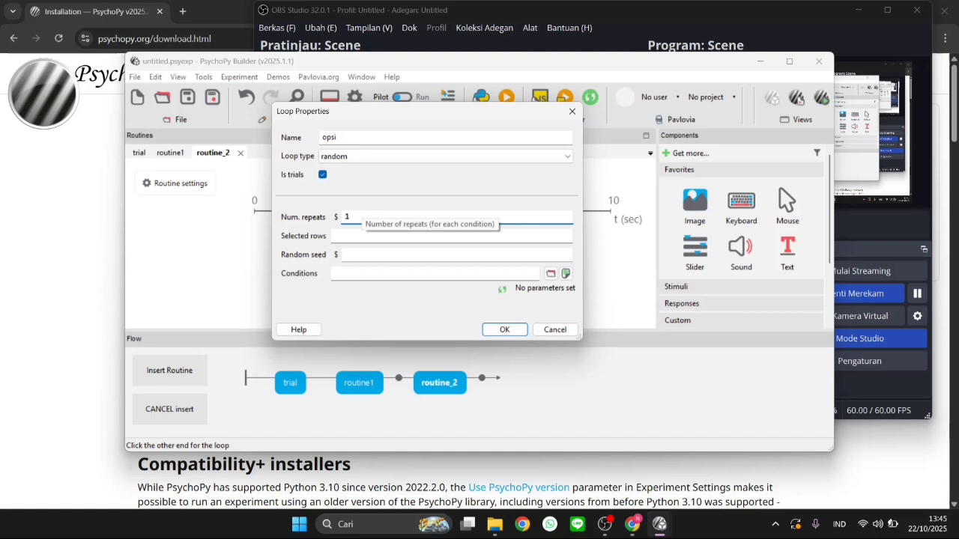
{"action": "left_click", "coordinate": [517, 330]}
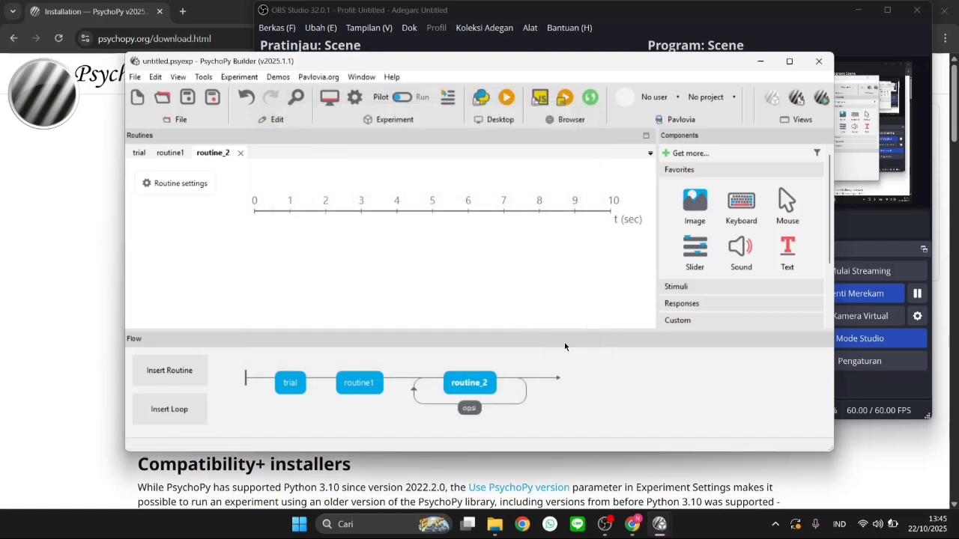
Switch to the Eksperimen Modul 1 - Salin experiment and review the repeats and conditions file of the trials loop around routine_1
{"action": "left_click", "coordinate": [761, 61]}
{"action": "left_click", "coordinate": [192, 297]}
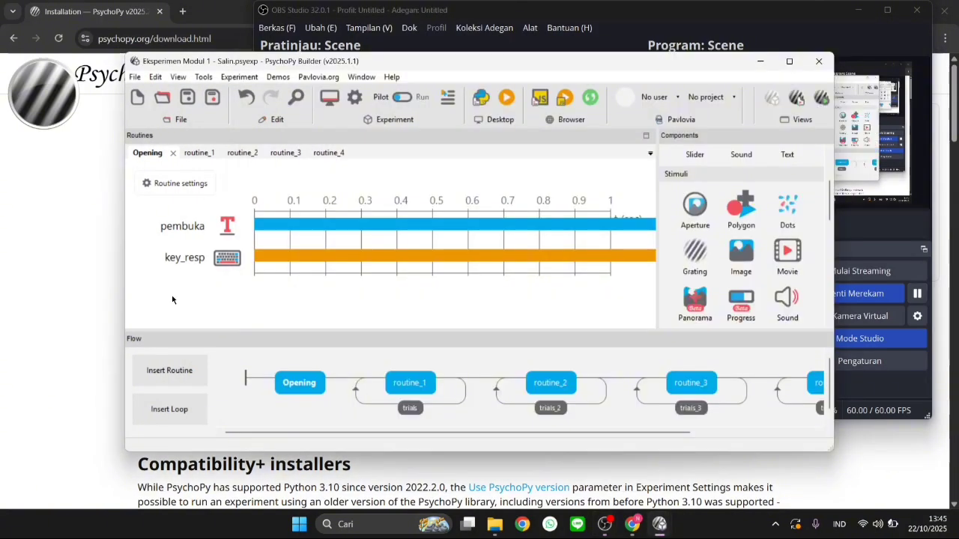
{"action": "left_click", "coordinate": [288, 376]}
{"action": "scroll", "coordinate": [550, 378], "scroll_direction": "right", "scroll_amount": 3}
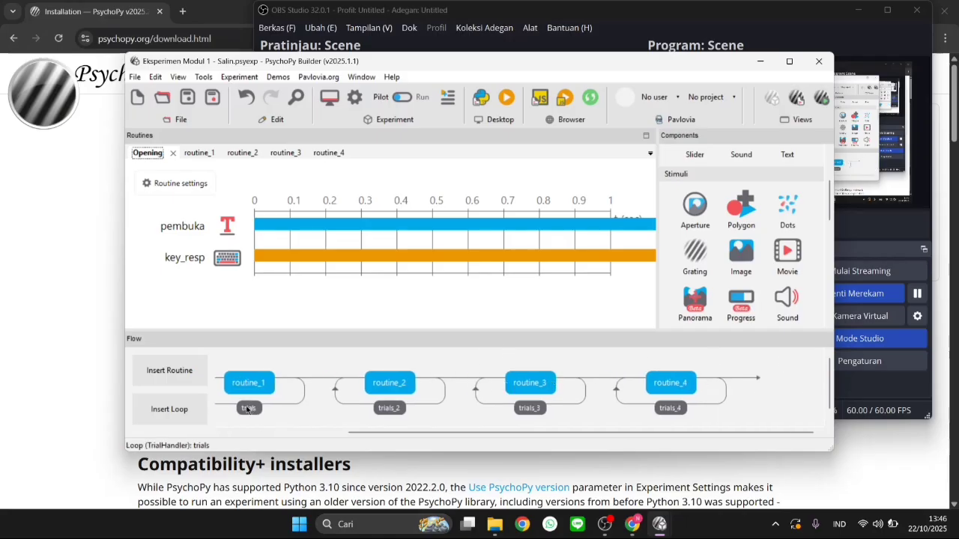
{"action": "left_click", "coordinate": [248, 408]}
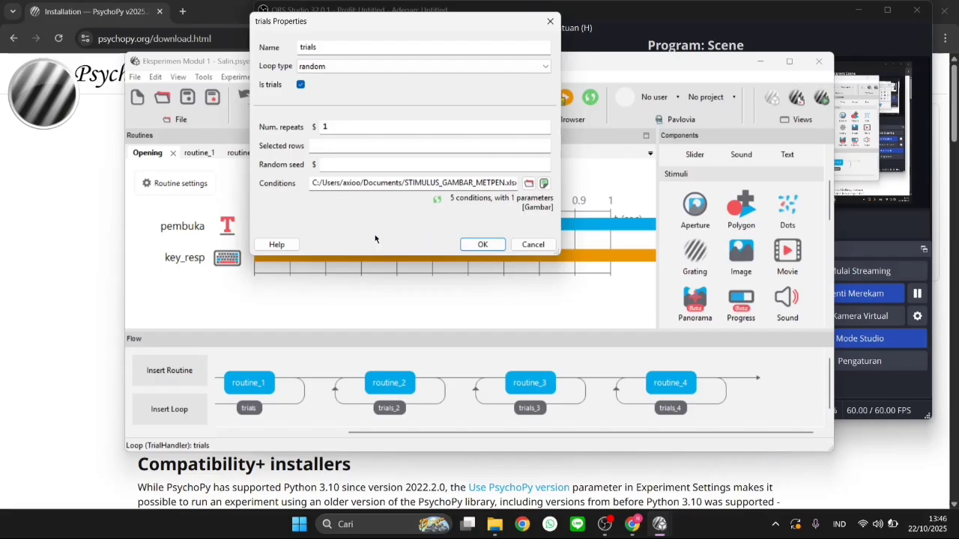
{"action": "left_click", "coordinate": [485, 243]}
View the components of routine_1, return to the Opening routine, and look through the available stimulus and response components
{"action": "left_click", "coordinate": [207, 389]}
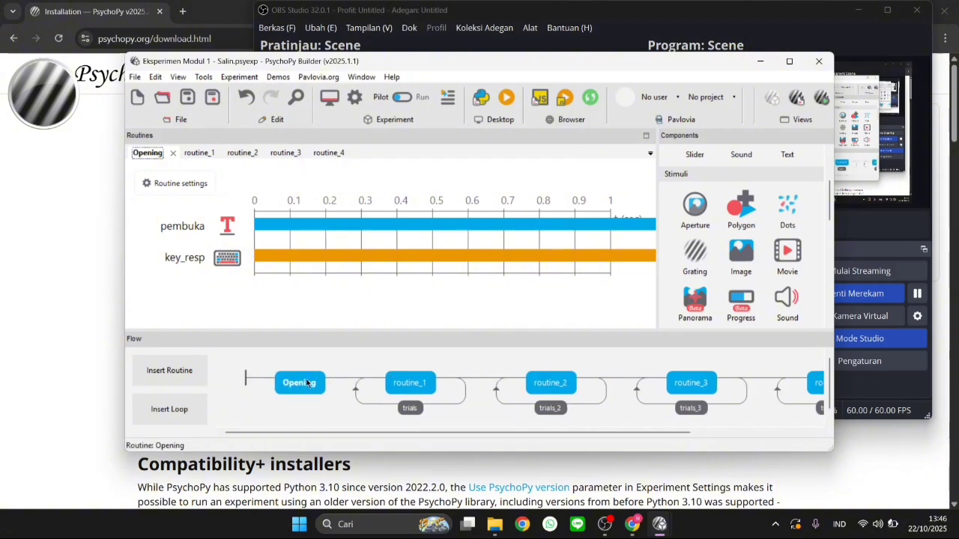
{"action": "left_click", "coordinate": [404, 384]}
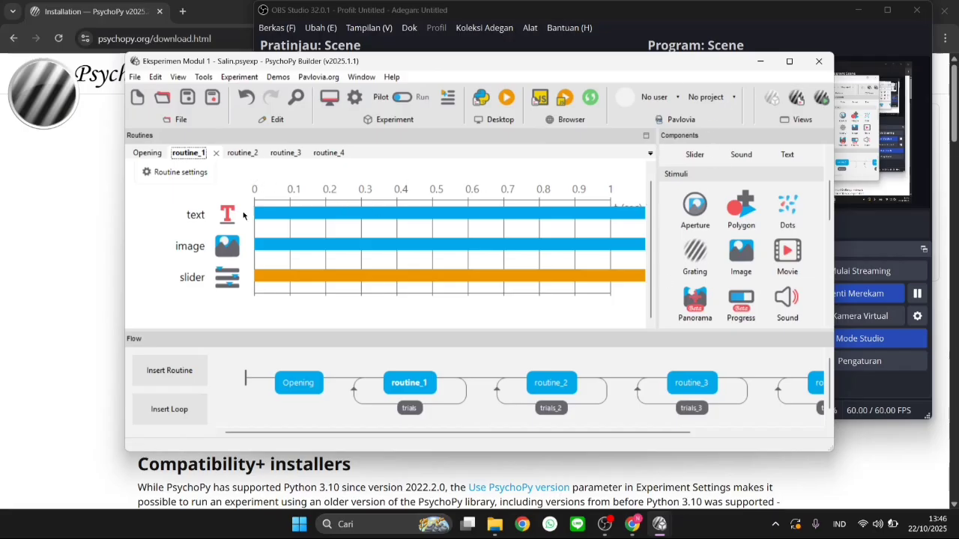
{"action": "left_click", "coordinate": [300, 379]}
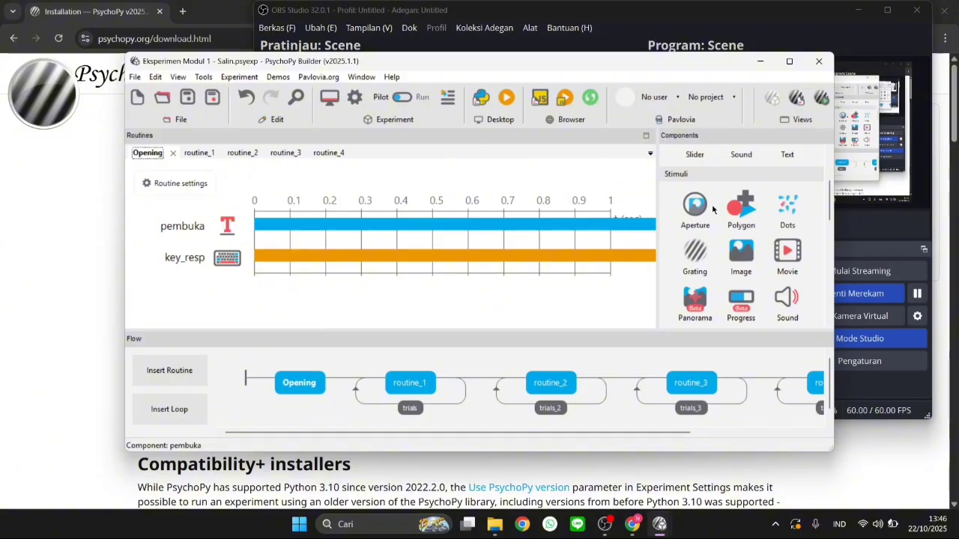
{"action": "scroll", "coordinate": [711, 209], "scroll_direction": "up", "scroll_amount": 3}
{"action": "scroll", "coordinate": [711, 209], "scroll_direction": "down", "scroll_amount": 5}
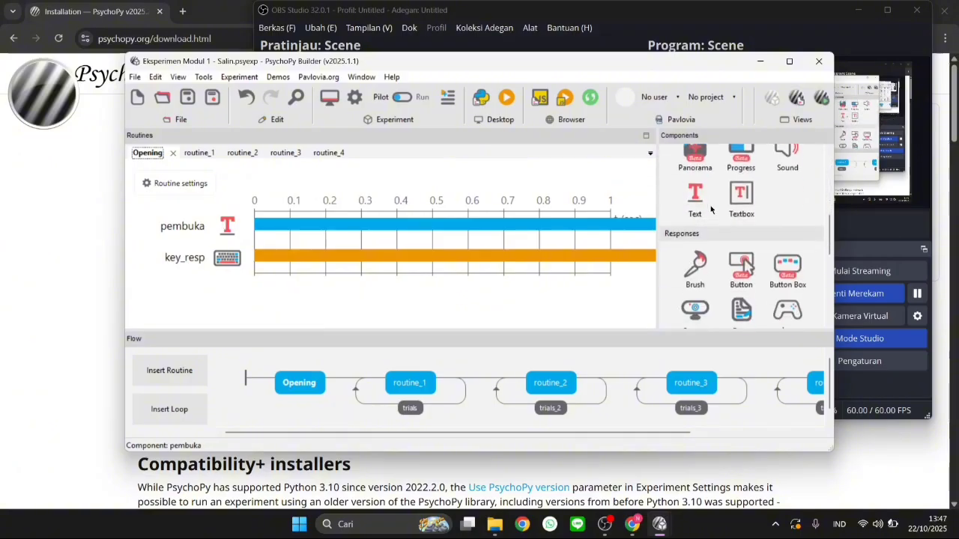
{"action": "scroll", "coordinate": [711, 209], "scroll_direction": "up", "scroll_amount": 2}
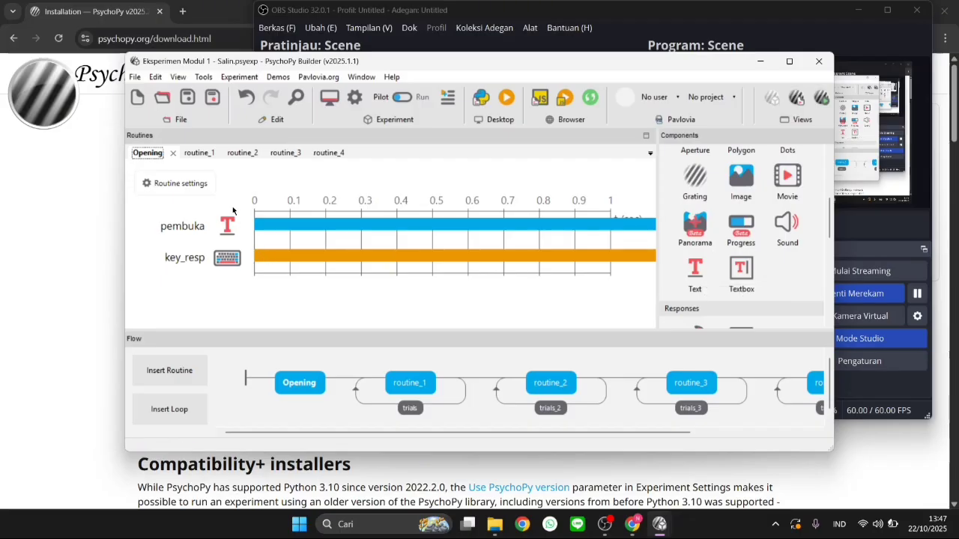
Examine the properties of the pembuka text component in the Opening routine, including its welcome text, and close them
{"action": "left_click", "coordinate": [235, 232]}
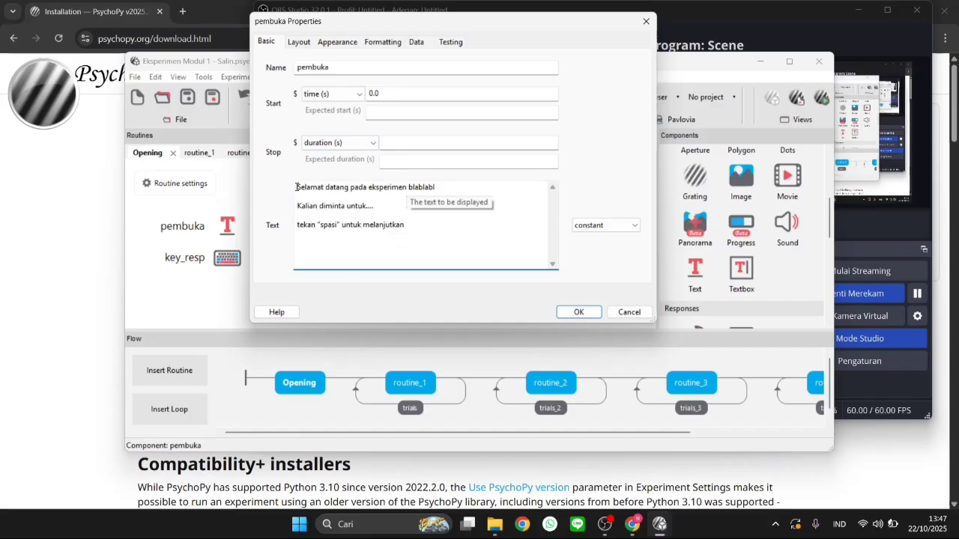
{"action": "left_click_drag", "start_coordinate": [297, 187], "coordinate": [417, 228]}
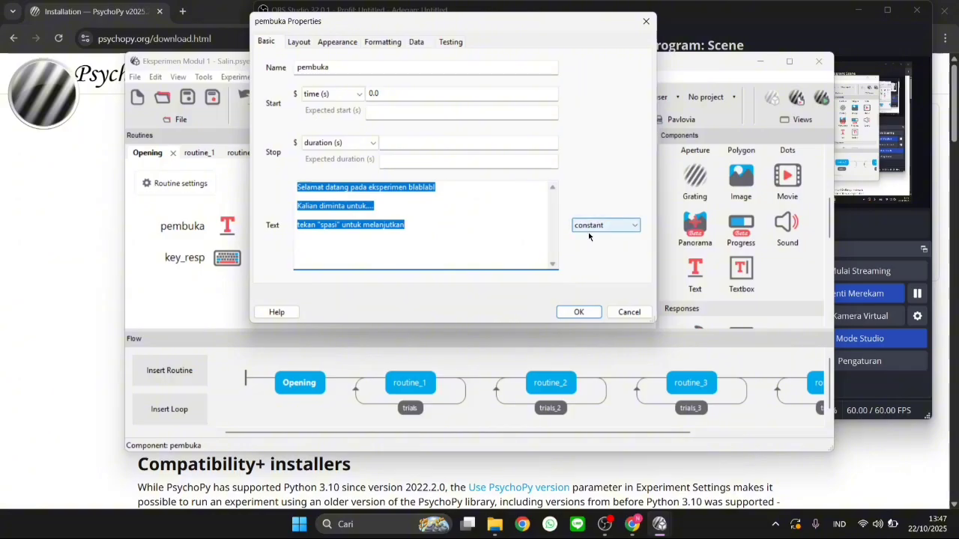
{"action": "left_click", "coordinate": [579, 313]}
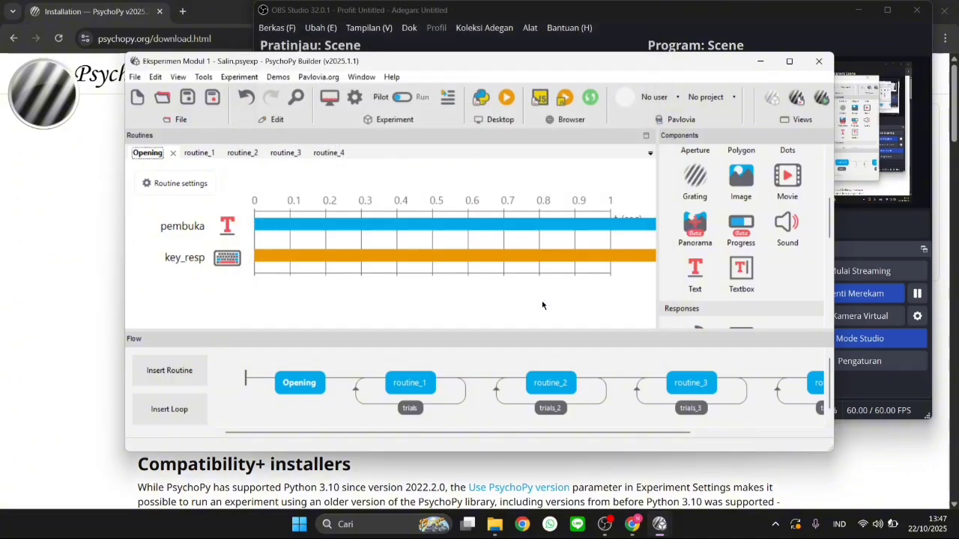
Set the allowed keys of the Opening routine's key_resp keyboard component to 'space','y', using set every repeat
{"action": "scroll", "coordinate": [760, 232], "scroll_direction": "down", "scroll_amount": 2}
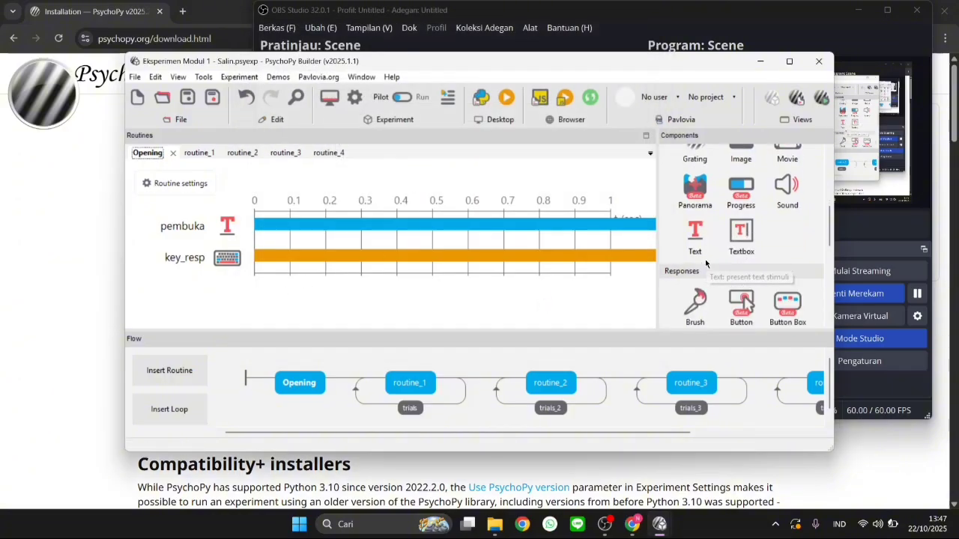
{"action": "scroll", "coordinate": [760, 233], "scroll_direction": "down", "scroll_amount": 3}
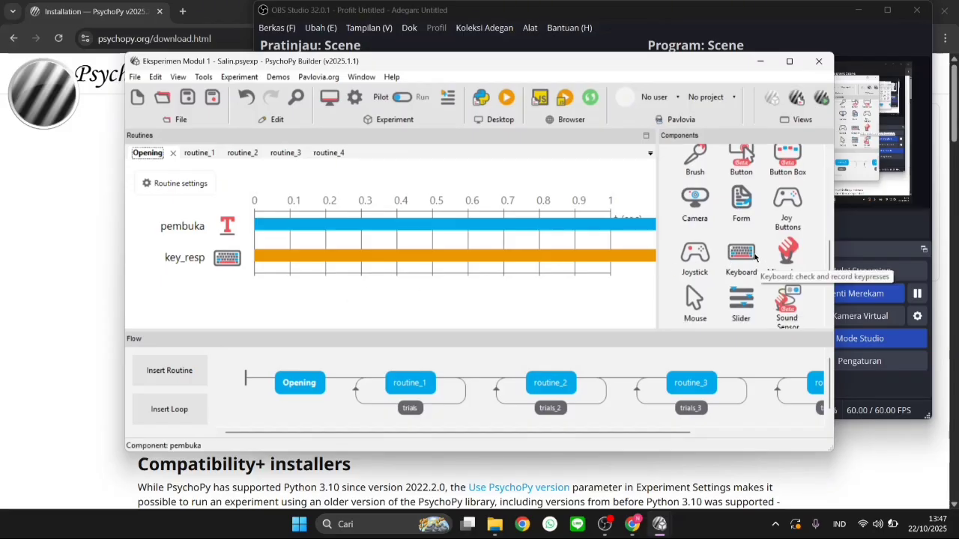
{"action": "left_click", "coordinate": [236, 258]}
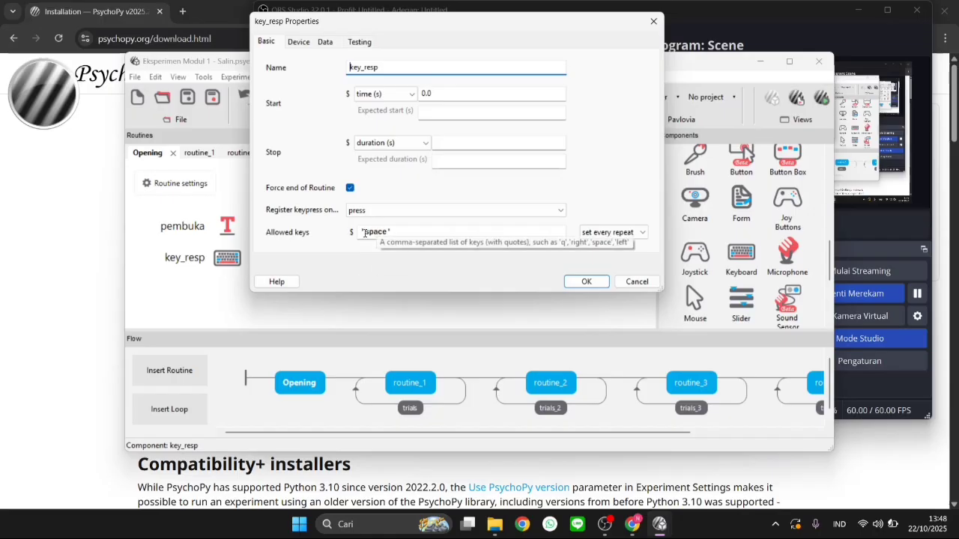
{"action": "left_click", "coordinate": [390, 232]}
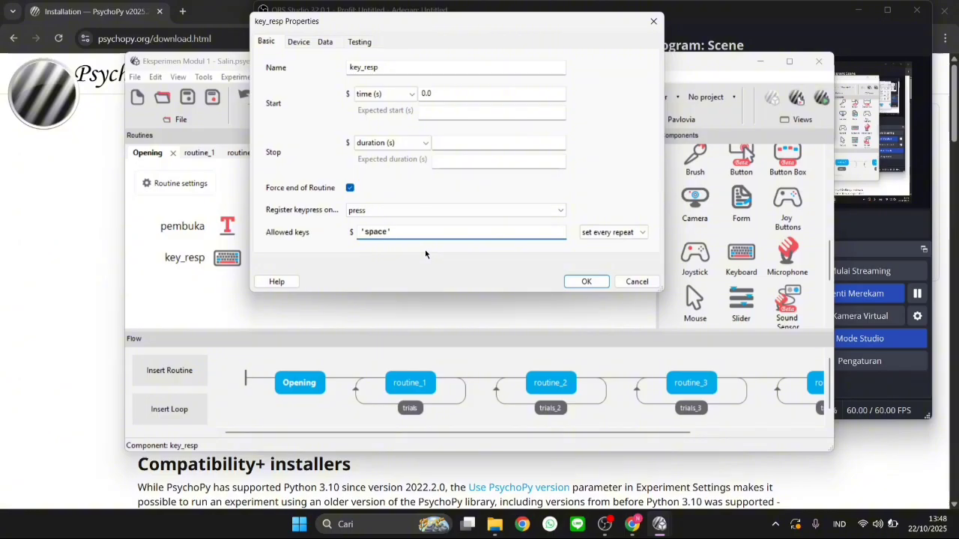
{"action": "type", "text": ",'y'"}
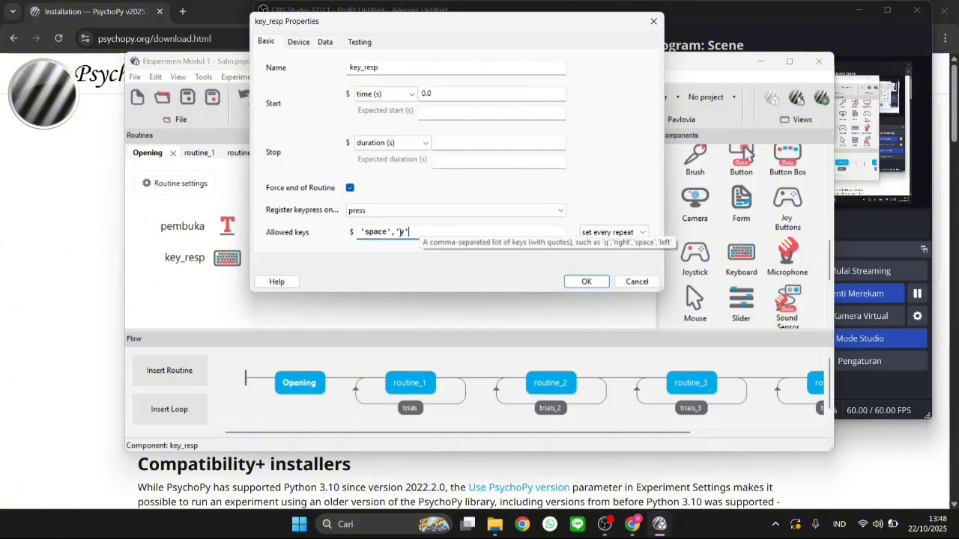
{"action": "type", "text": "'"}
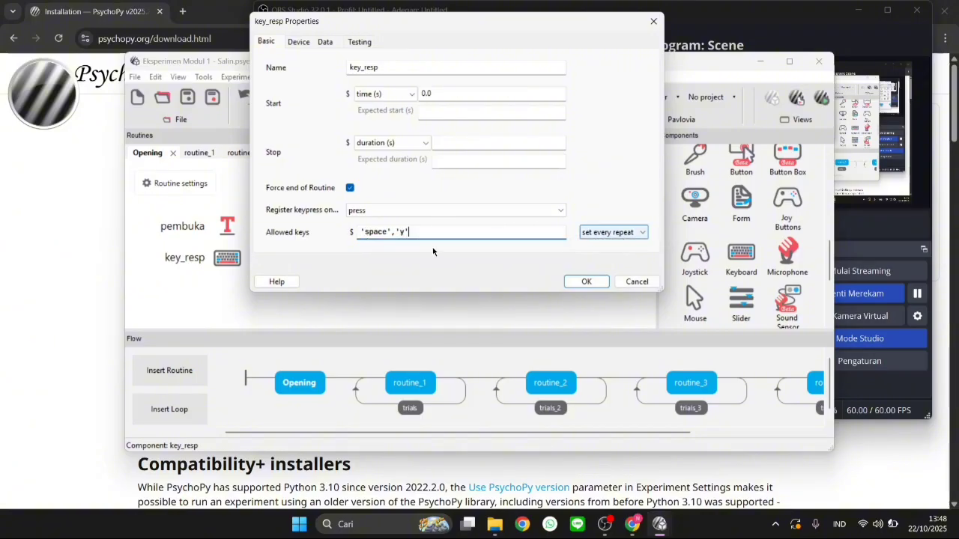
{"action": "left_click", "coordinate": [606, 233]}
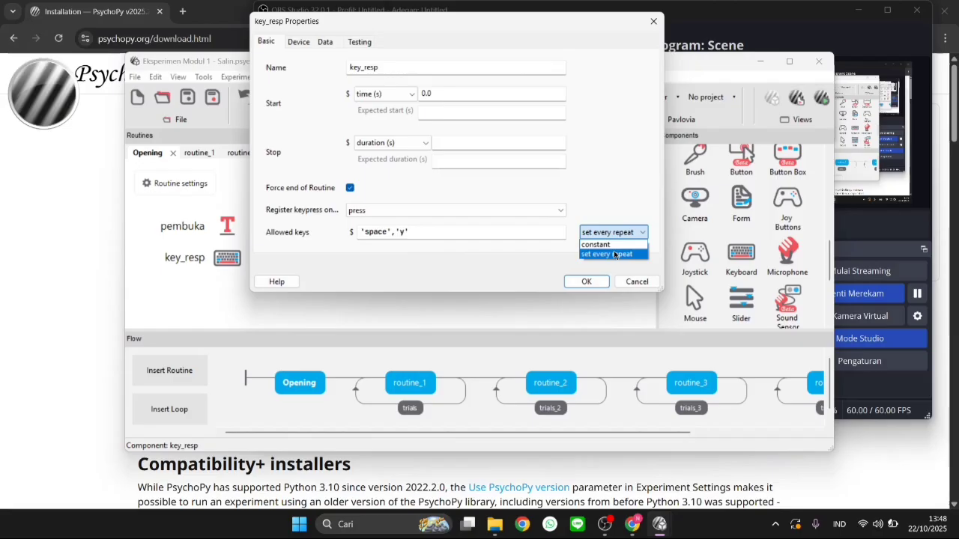
{"action": "left_click", "coordinate": [614, 255]}
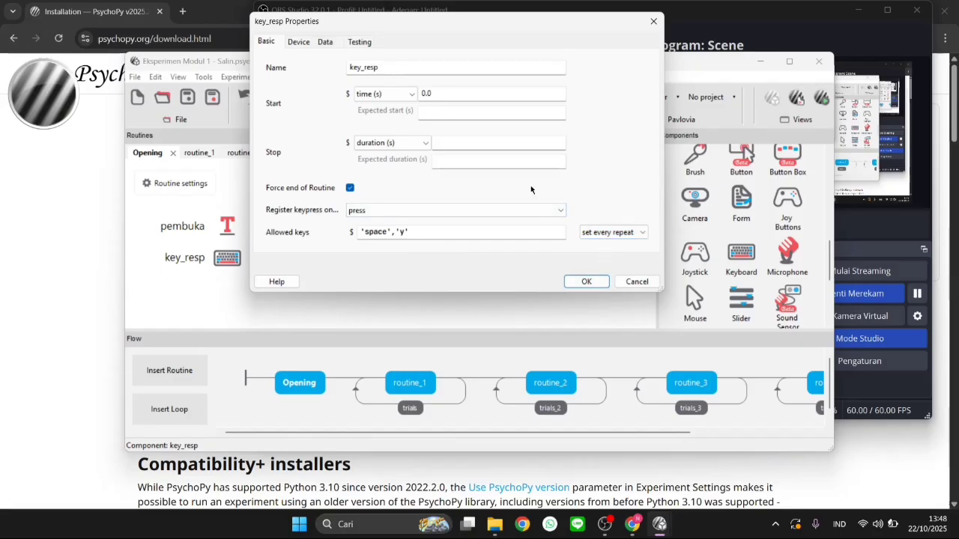
{"action": "left_click", "coordinate": [584, 280]}
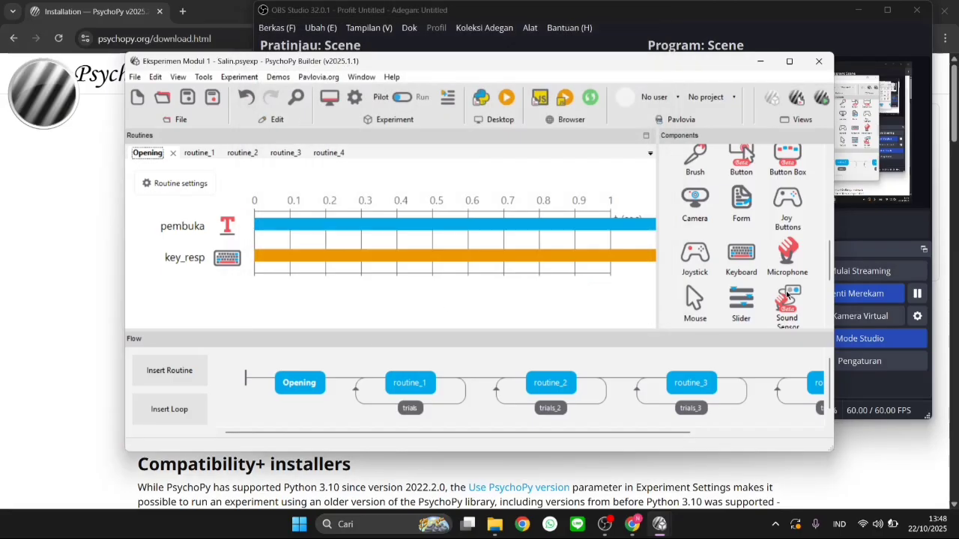
{"action": "left_click", "coordinate": [917, 293]}
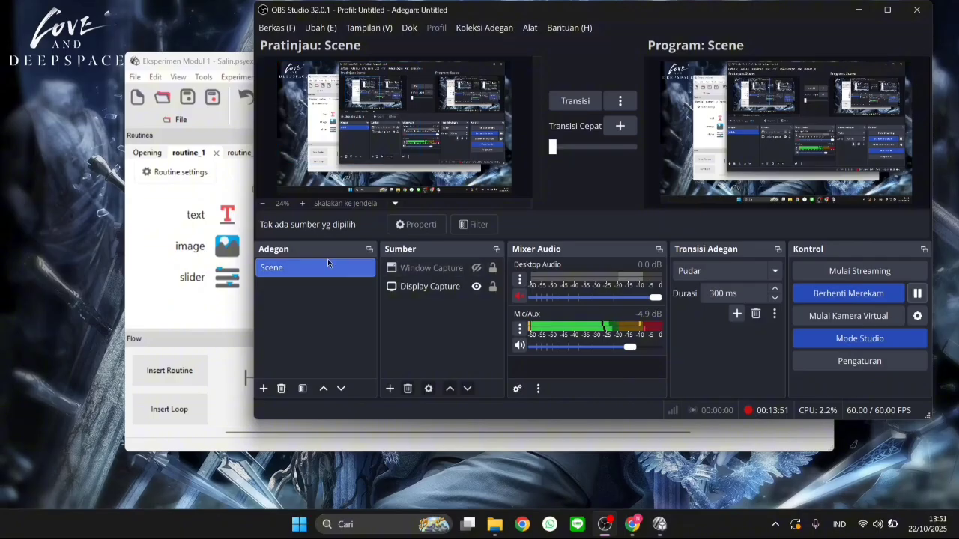
Bring PsychoPy Builder forward, minimize the untitled experiment to return to Eksperimen Modul 1 - Salin, and look through the stimulus components
{"action": "left_click", "coordinate": [169, 301]}
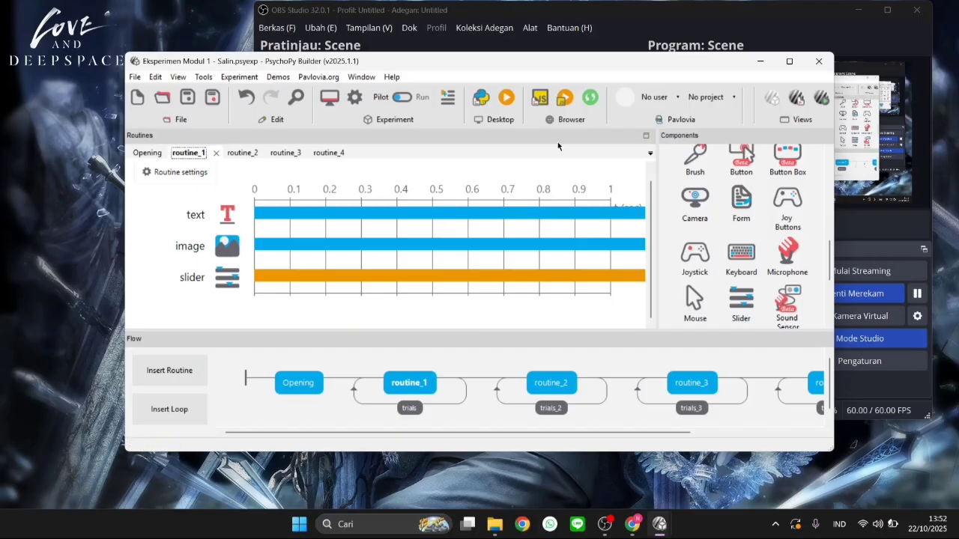
{"action": "mouse_move", "coordinate": [663, 529]}
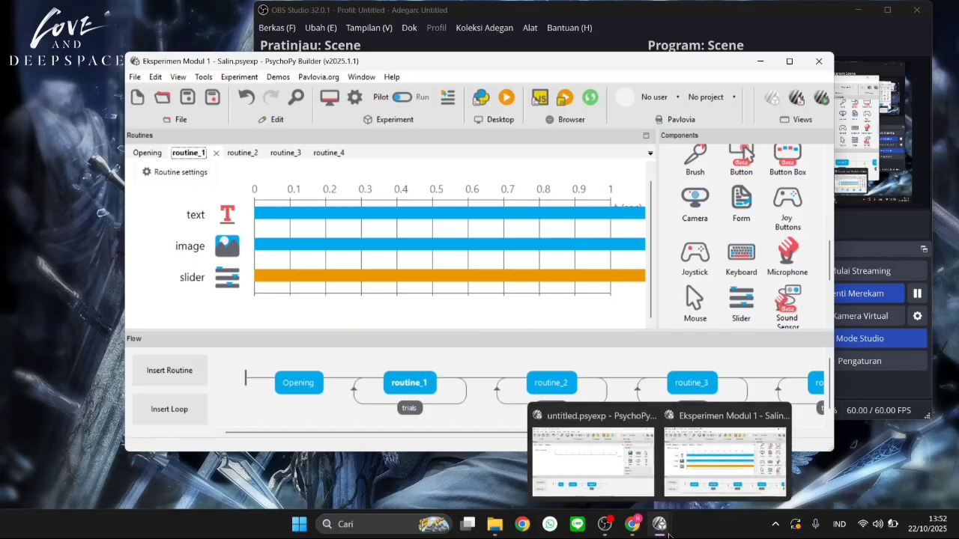
{"action": "left_click", "coordinate": [595, 449]}
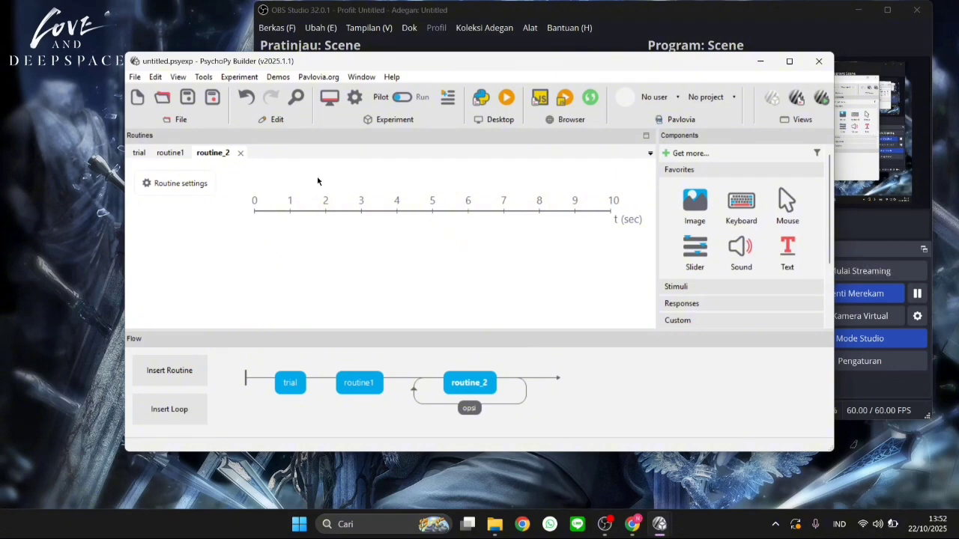
{"action": "left_click", "coordinate": [757, 63]}
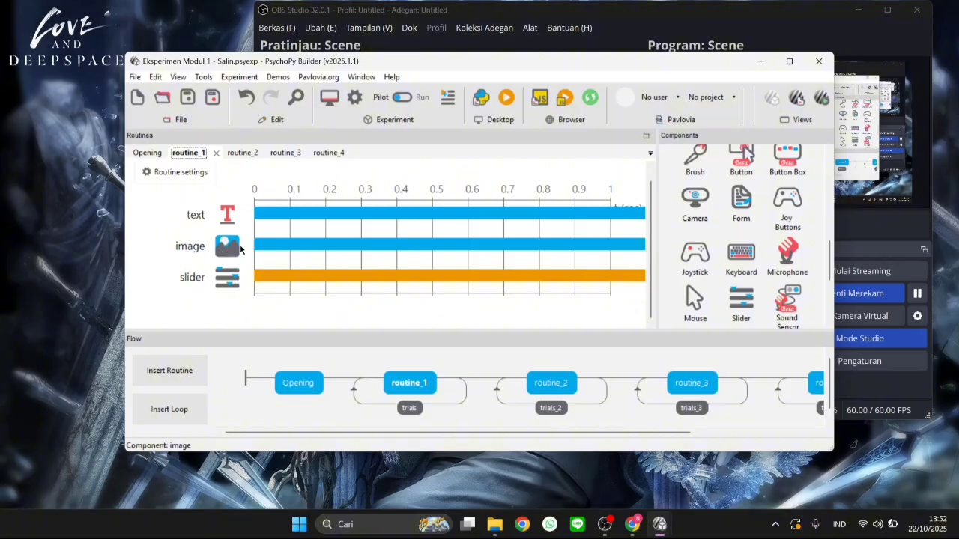
{"action": "scroll", "coordinate": [763, 202], "scroll_direction": "up", "scroll_amount": 5}
{"action": "scroll", "coordinate": [763, 202], "scroll_direction": "up", "scroll_amount": 1}
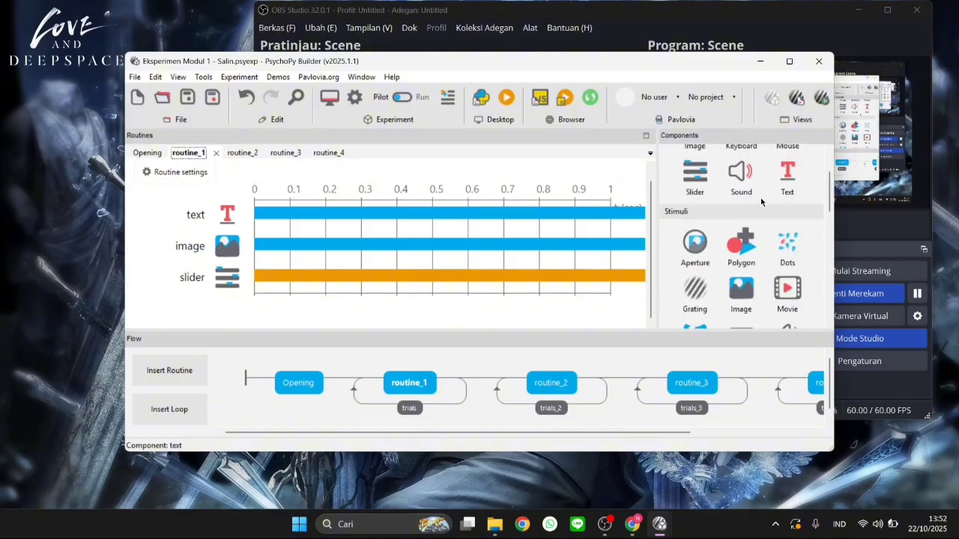
Examine the basic properties of routine_1's image component, highlighting the Gambar variable in its image source and keeping set every repeat
{"action": "left_click", "coordinate": [221, 257]}
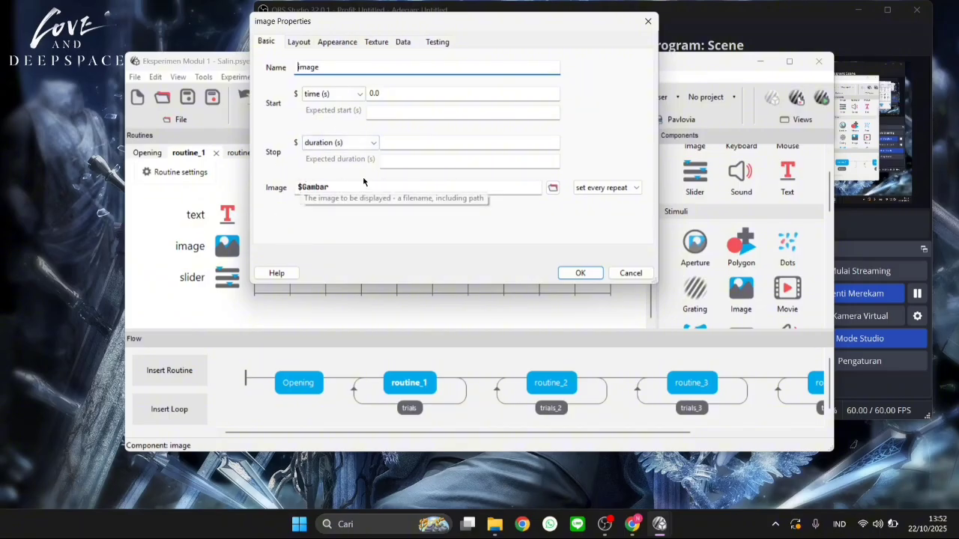
{"action": "left_click_drag", "start_coordinate": [330, 187], "coordinate": [300, 187]}
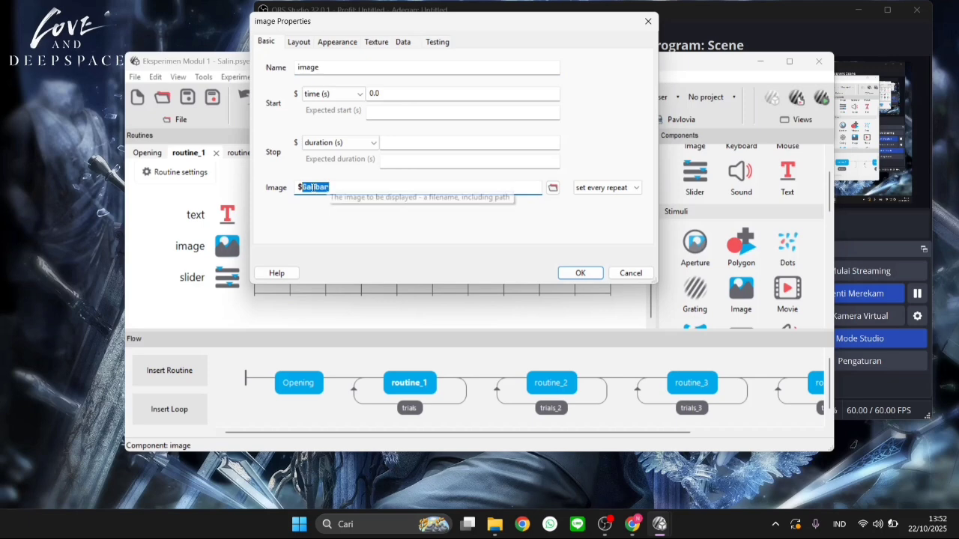
{"action": "left_click", "coordinate": [304, 186]}
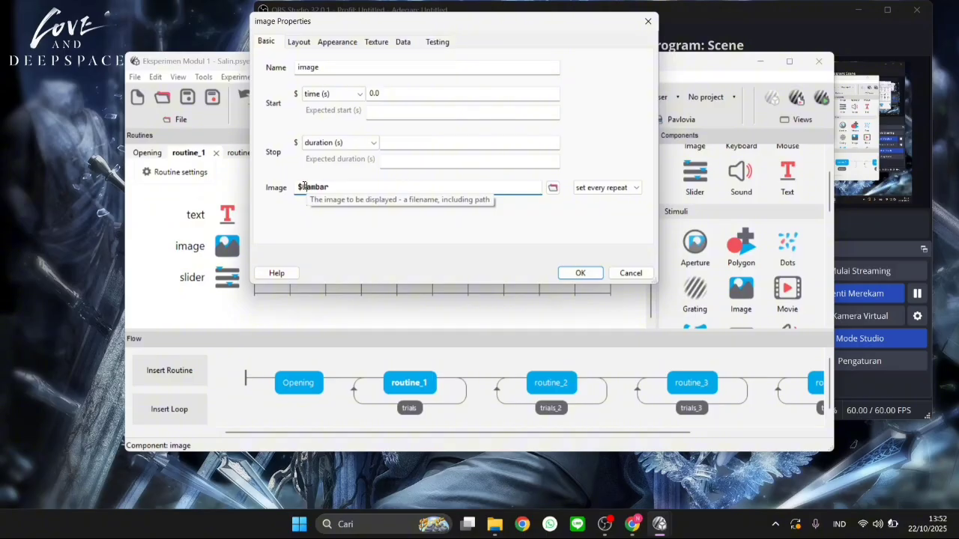
{"action": "left_click_drag", "start_coordinate": [305, 186], "coordinate": [339, 187]}
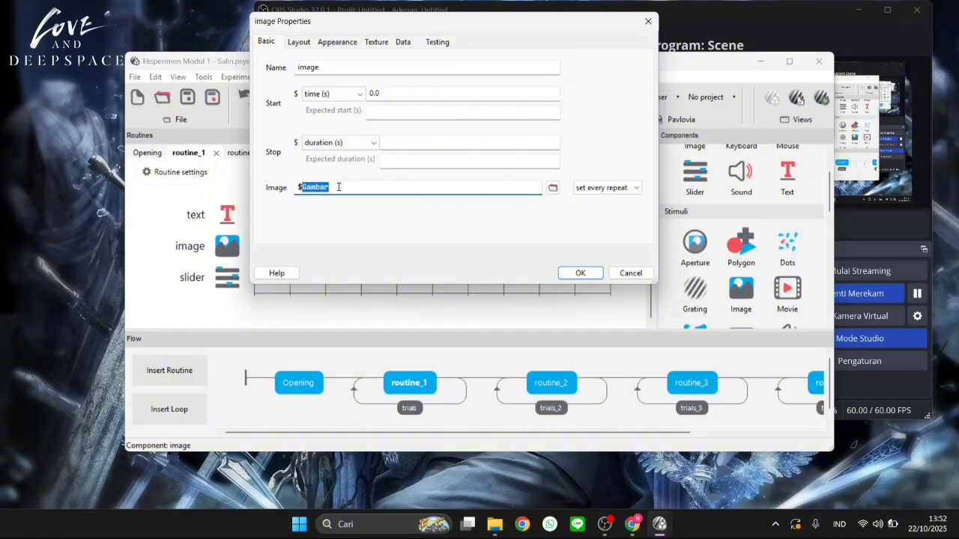
{"action": "left_click", "coordinate": [357, 188]}
{"action": "left_click", "coordinate": [604, 187]}
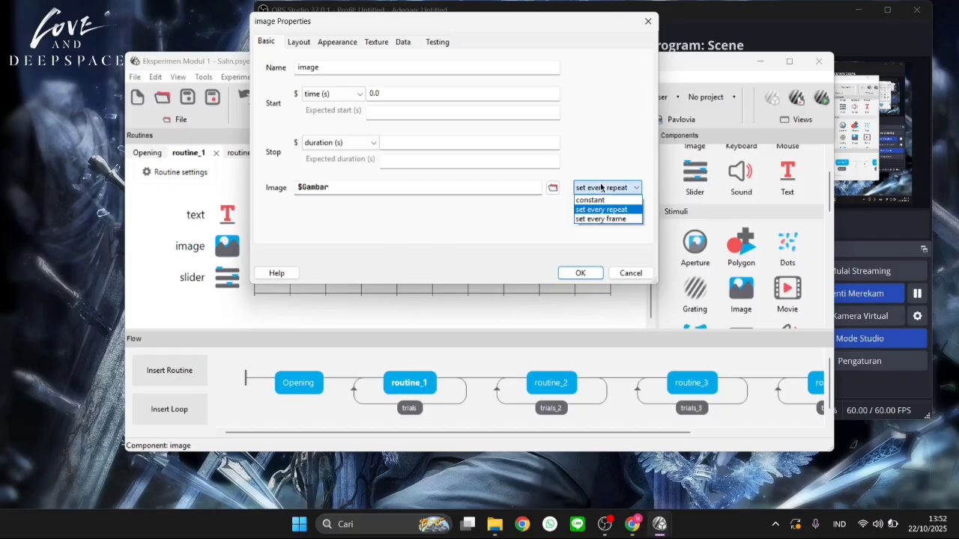
{"action": "left_click", "coordinate": [637, 214]}
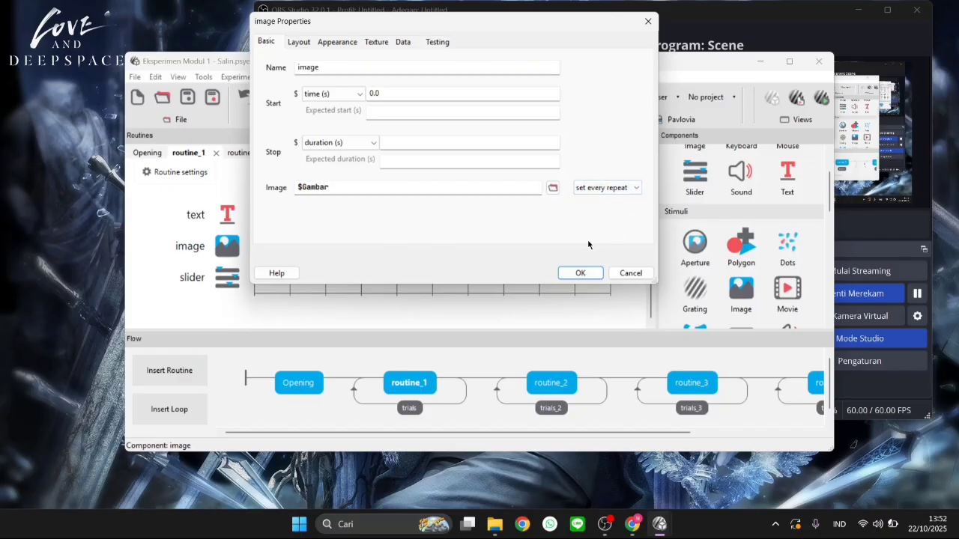
Review the image component's layout properties, including size, position and the draggable option, and close its properties
{"action": "left_click", "coordinate": [298, 44]}
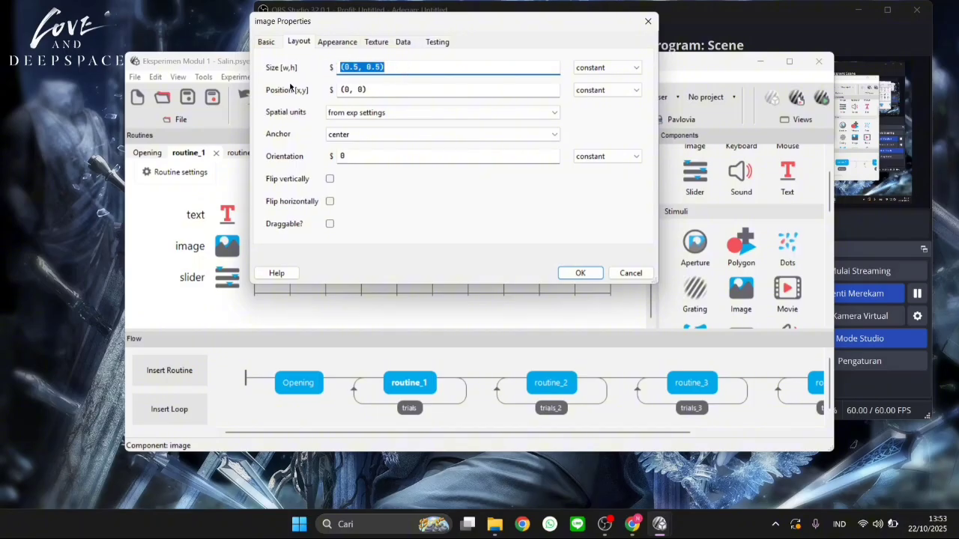
{"action": "left_click", "coordinate": [391, 68]}
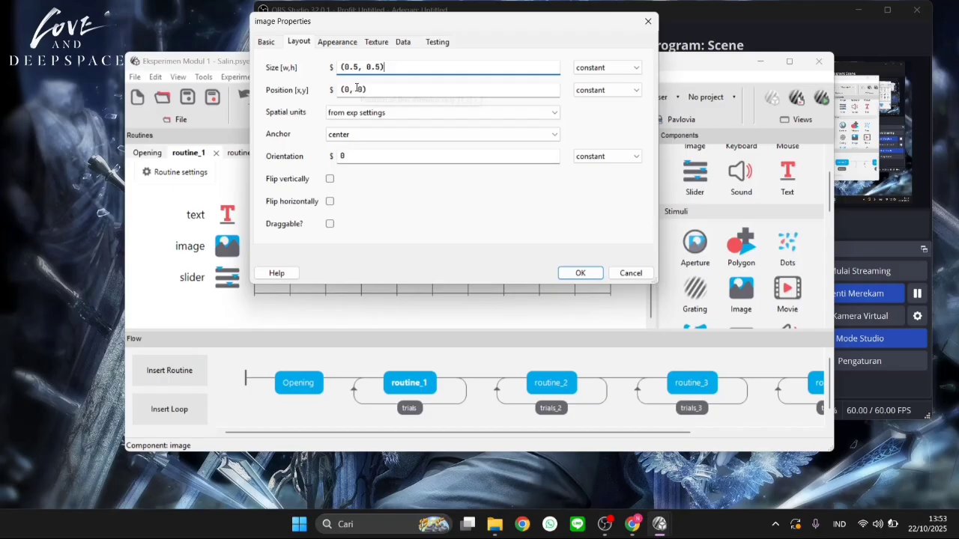
{"action": "left_click", "coordinate": [365, 89]}
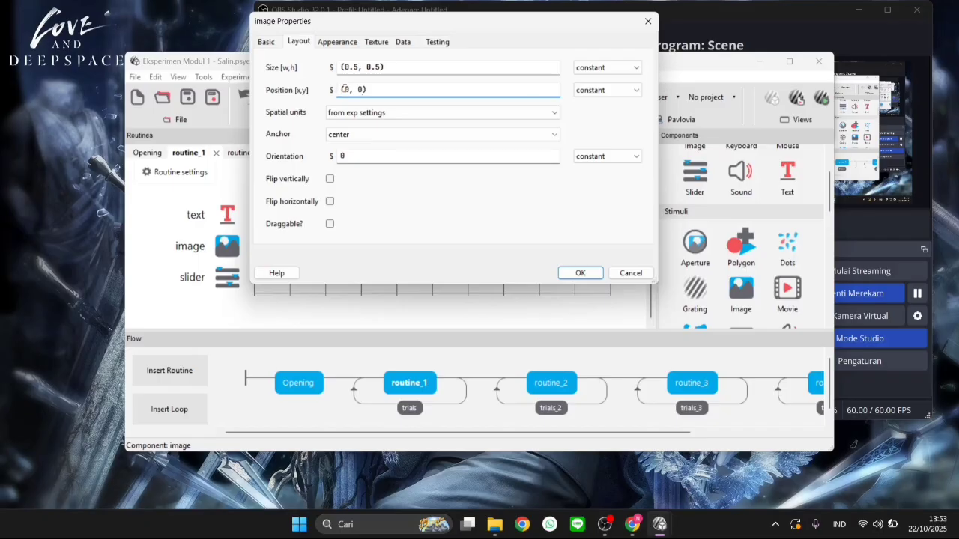
{"action": "left_click_drag", "start_coordinate": [344, 89], "coordinate": [364, 90]}
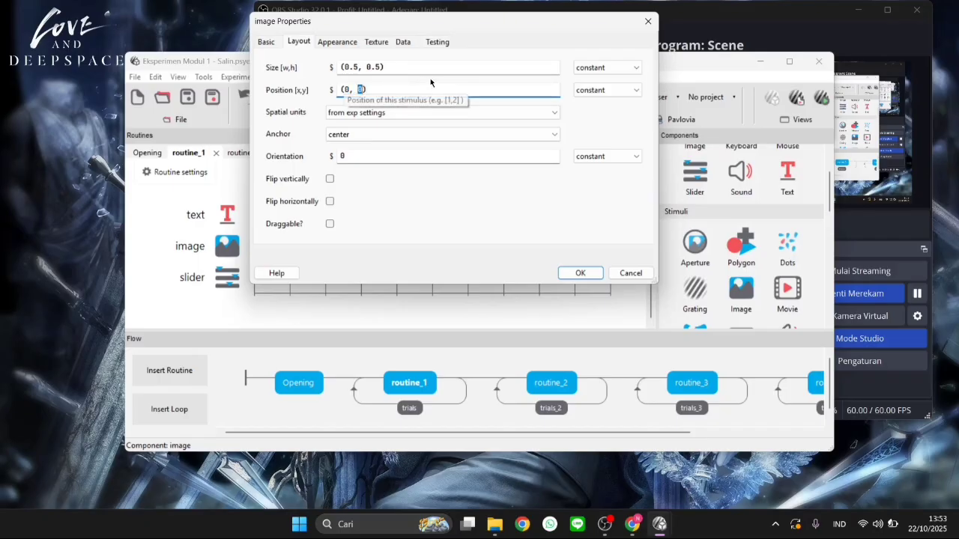
{"action": "left_click", "coordinate": [467, 220]}
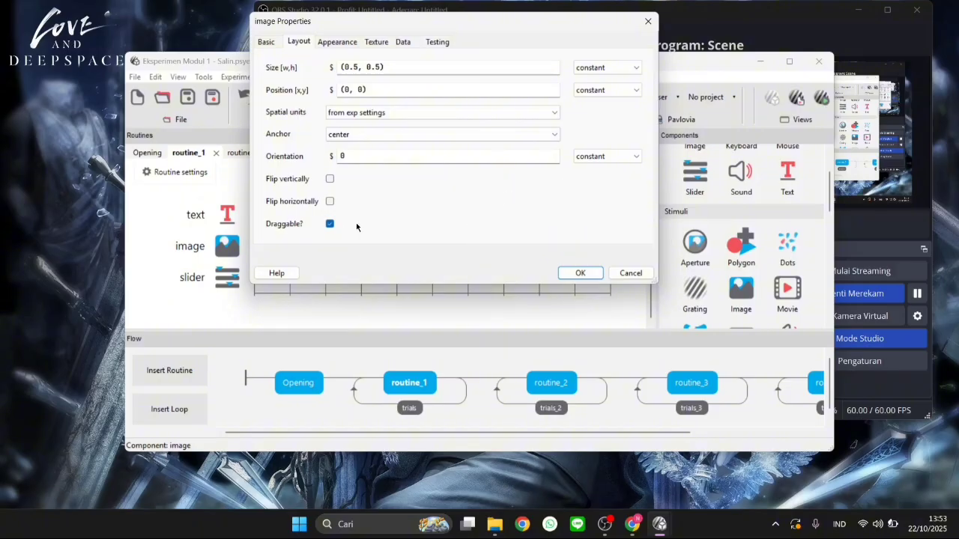
{"action": "left_click", "coordinate": [330, 225]}
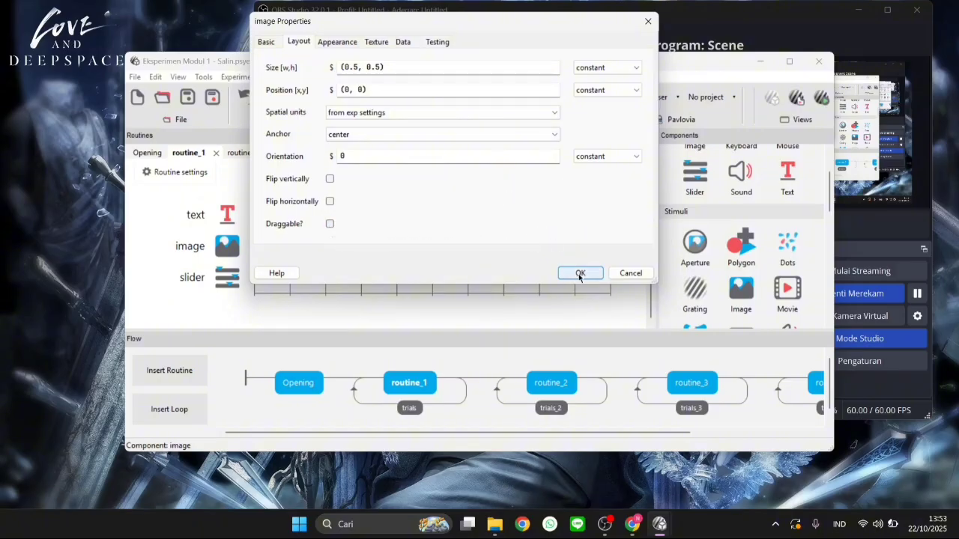
{"action": "left_click", "coordinate": [579, 273]}
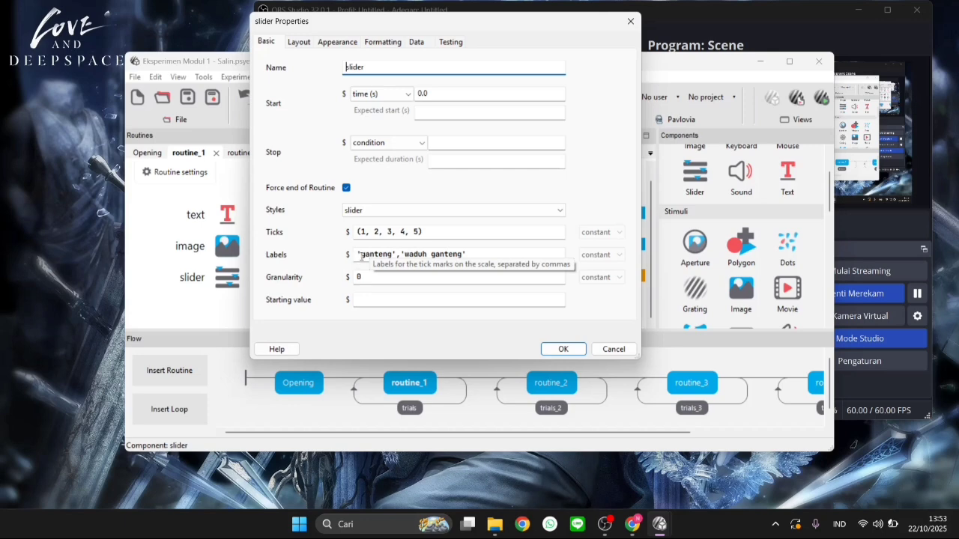
Examine the labels of routine_1's slider component and its position in the layout properties
{"action": "left_click", "coordinate": [474, 253]}
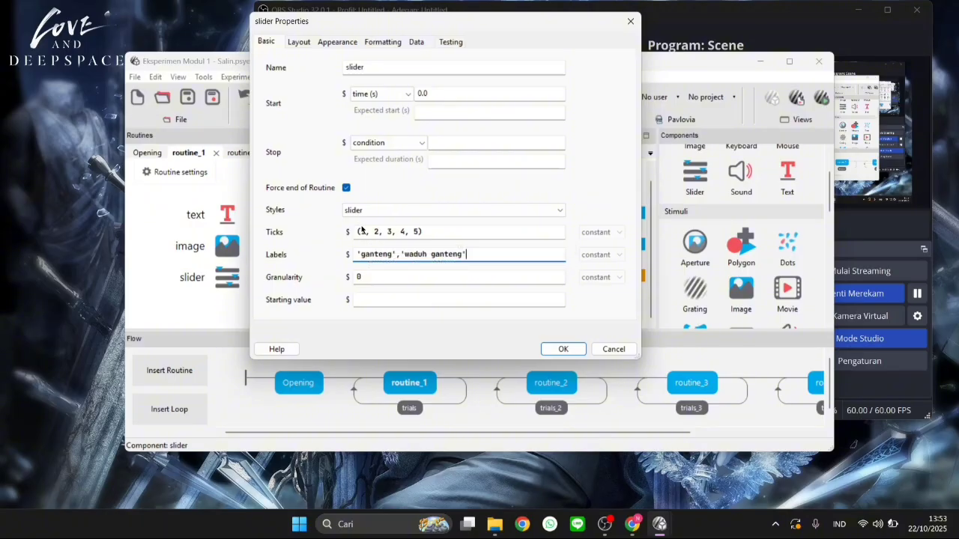
{"action": "left_click_drag", "start_coordinate": [360, 254], "coordinate": [472, 252]}
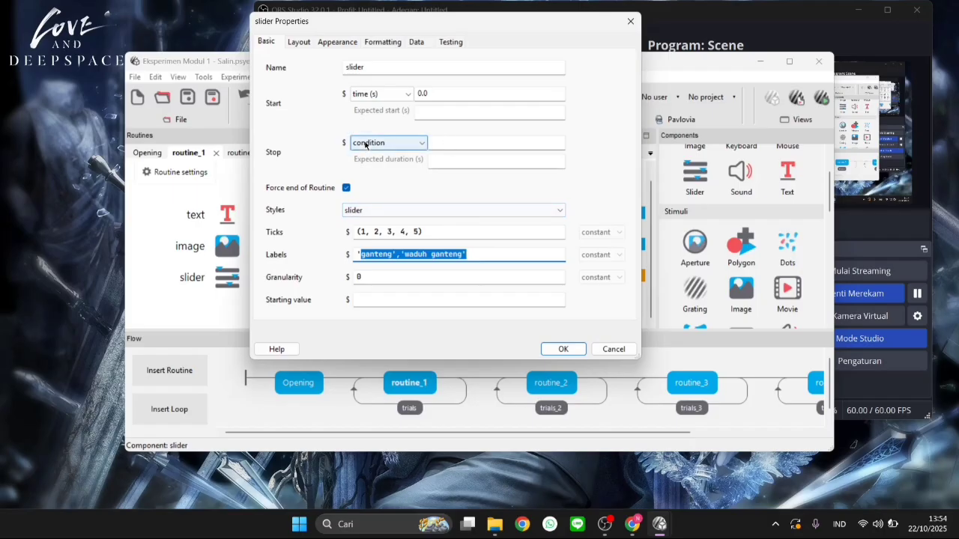
{"action": "left_click", "coordinate": [299, 41]}
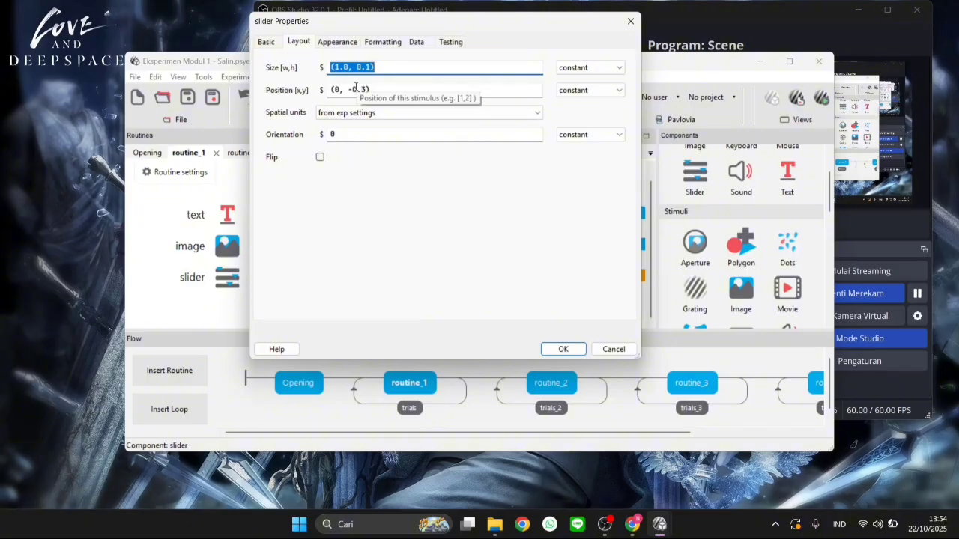
{"action": "left_click_drag", "start_coordinate": [355, 88], "coordinate": [373, 87]}
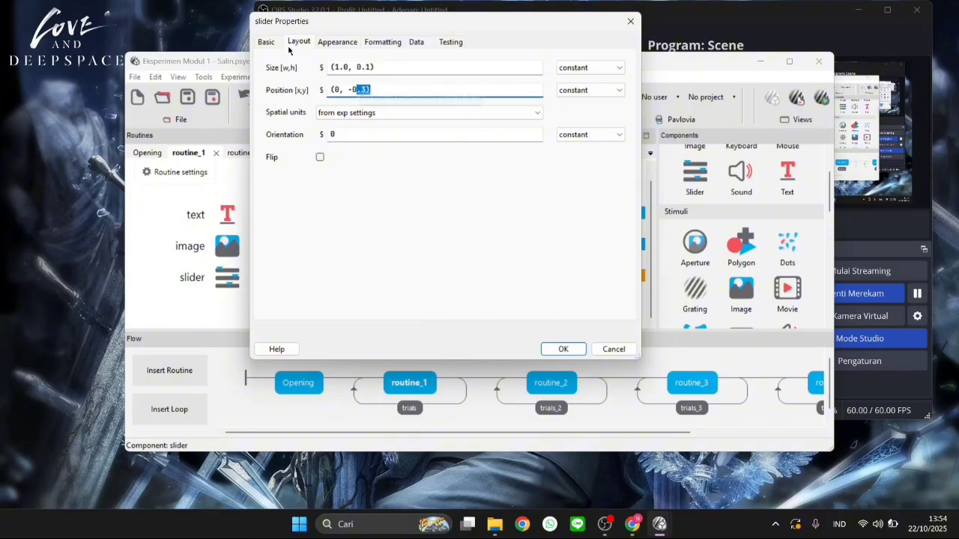
Review the slider's appearance colours and the named colours available for its labels, and close its properties without downloading the Open Sans font
{"action": "left_click", "coordinate": [344, 43]}
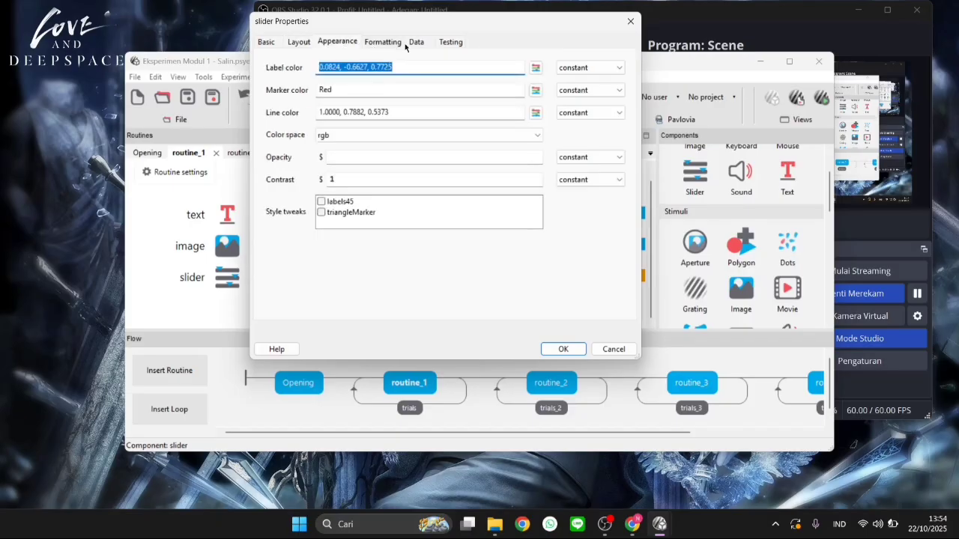
{"action": "left_click", "coordinate": [535, 68]}
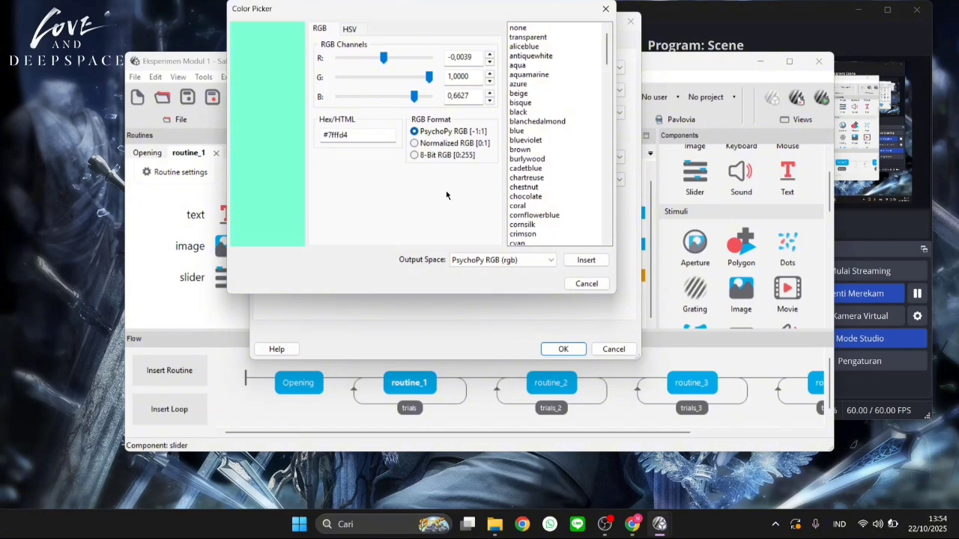
{"action": "scroll", "coordinate": [553, 147], "scroll_direction": "down", "scroll_amount": 10}
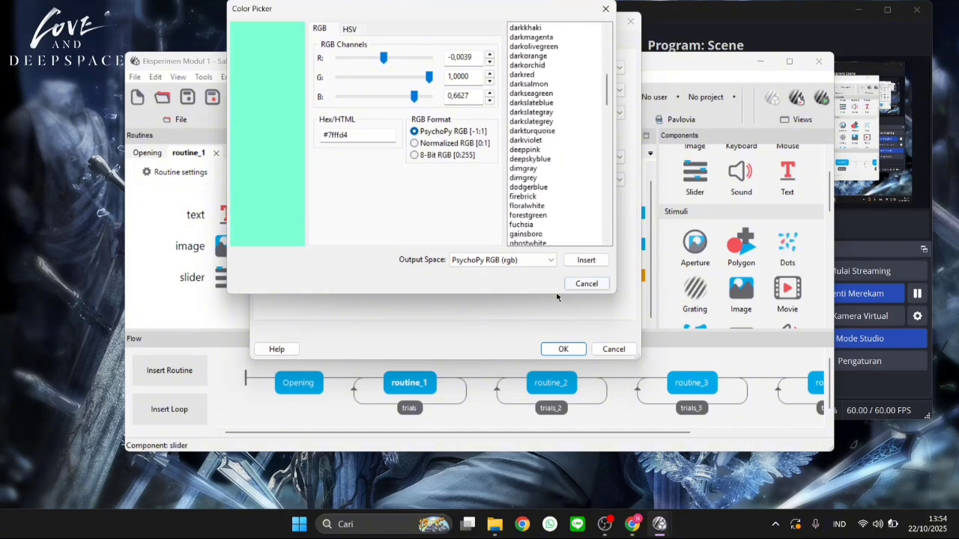
{"action": "left_click", "coordinate": [581, 285]}
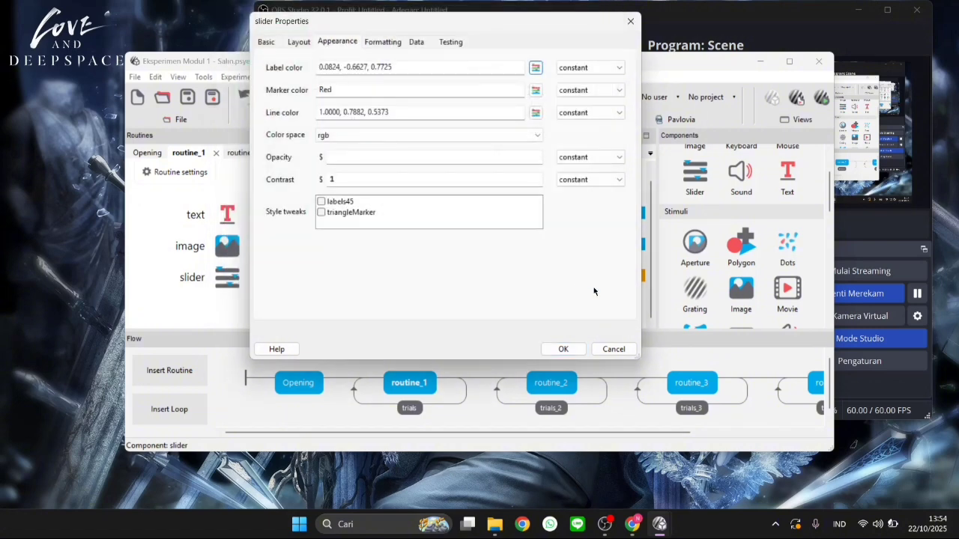
{"action": "left_click", "coordinate": [559, 349]}
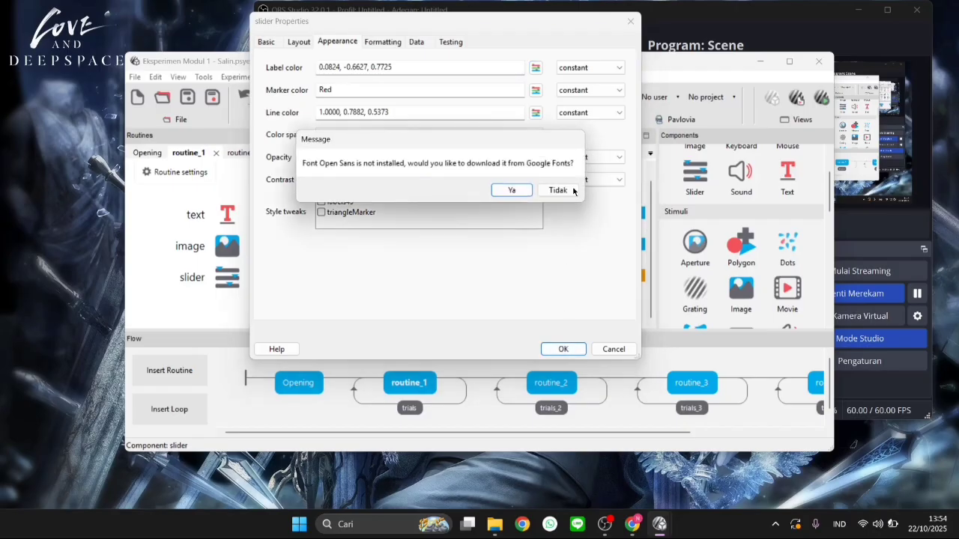
{"action": "left_click", "coordinate": [557, 191]}
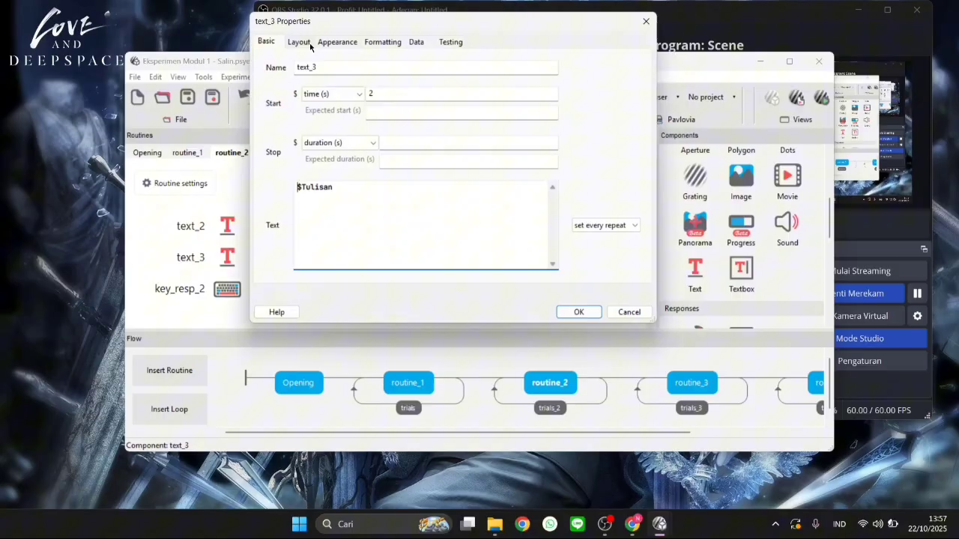
Review the layout, appearance and formatting properties of the text_3 component in routine_2 and close them
{"action": "left_click", "coordinate": [310, 45]}
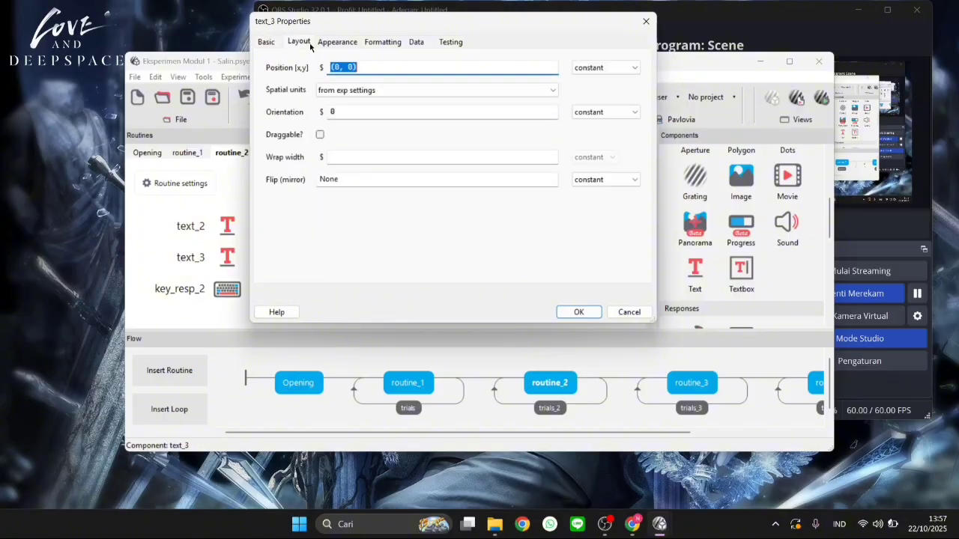
{"action": "left_click", "coordinate": [326, 45]}
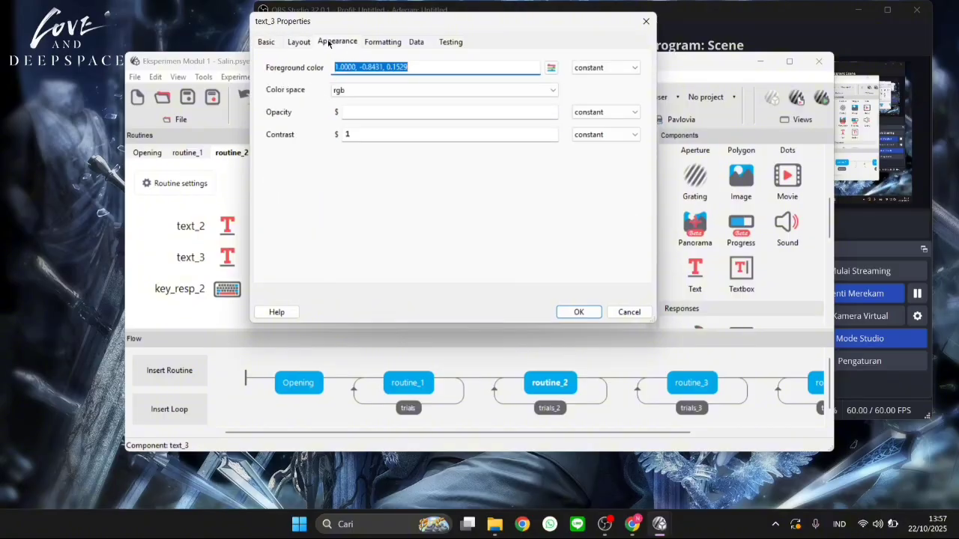
{"action": "left_click", "coordinate": [368, 45]}
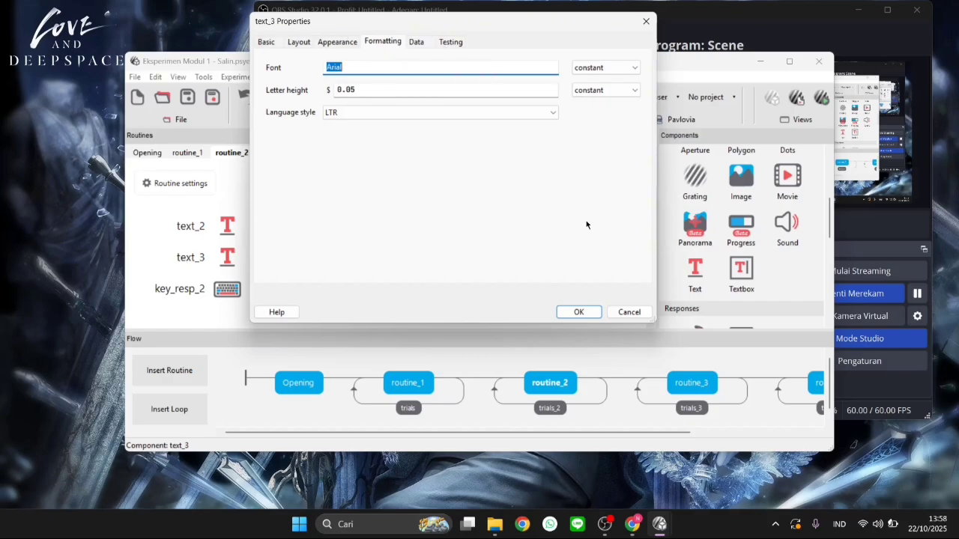
{"action": "left_click", "coordinate": [578, 313]}
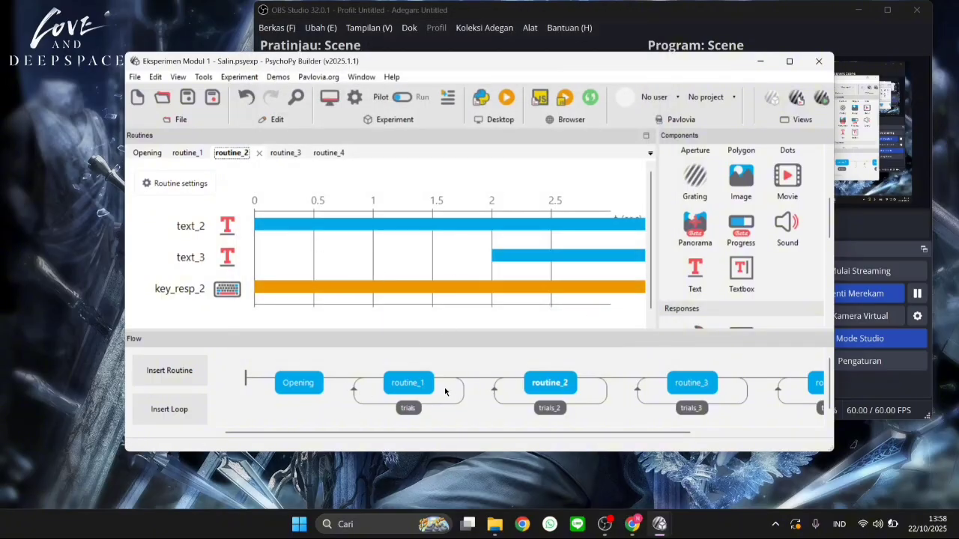
Review the repeats and conditions file of the trials_2 loop around routine_2 and close its properties
{"action": "scroll", "coordinate": [445, 392], "scroll_direction": "right", "scroll_amount": 4}
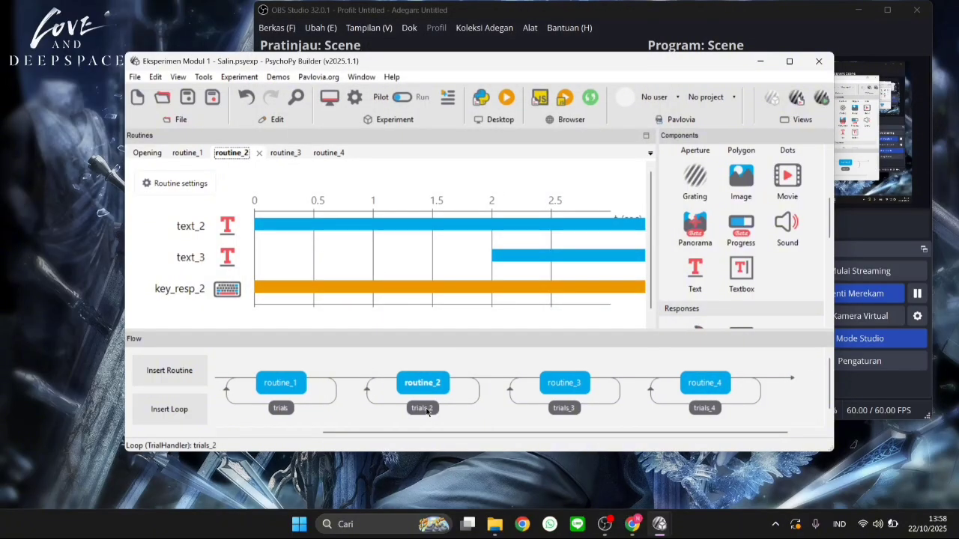
{"action": "left_click", "coordinate": [426, 410]}
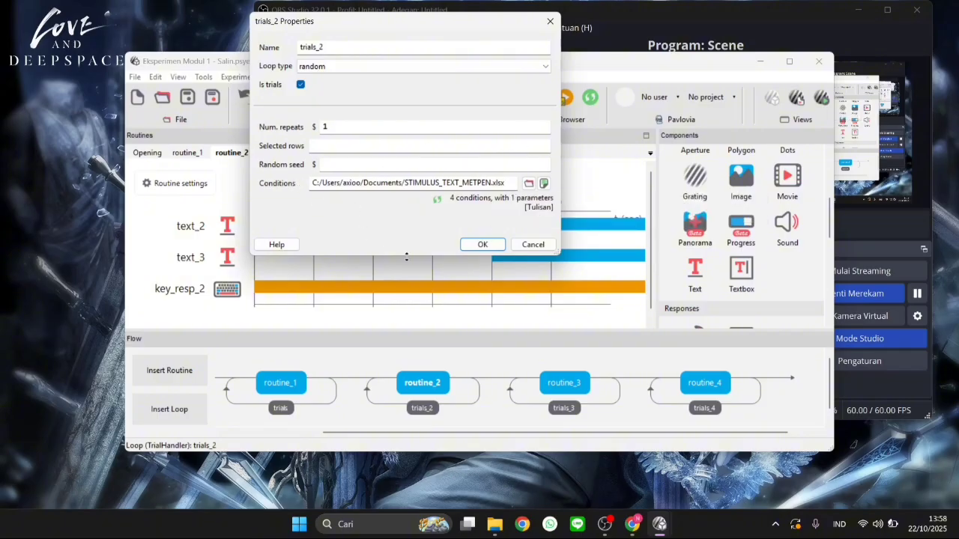
{"action": "left_click", "coordinate": [483, 248]}
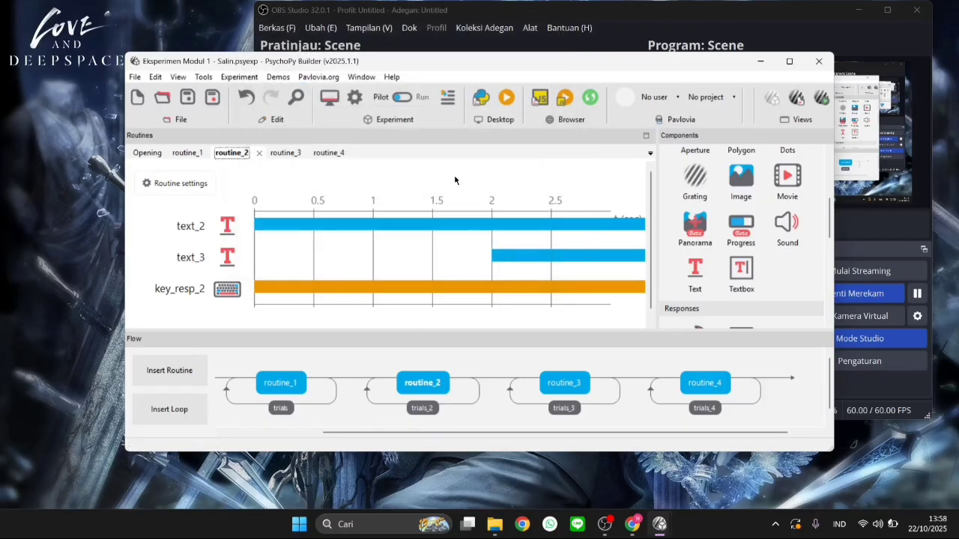
Review the start time and text variable of routine_2's text_3 component, close its properties and return to the Builder window
{"action": "left_click", "coordinate": [227, 256]}
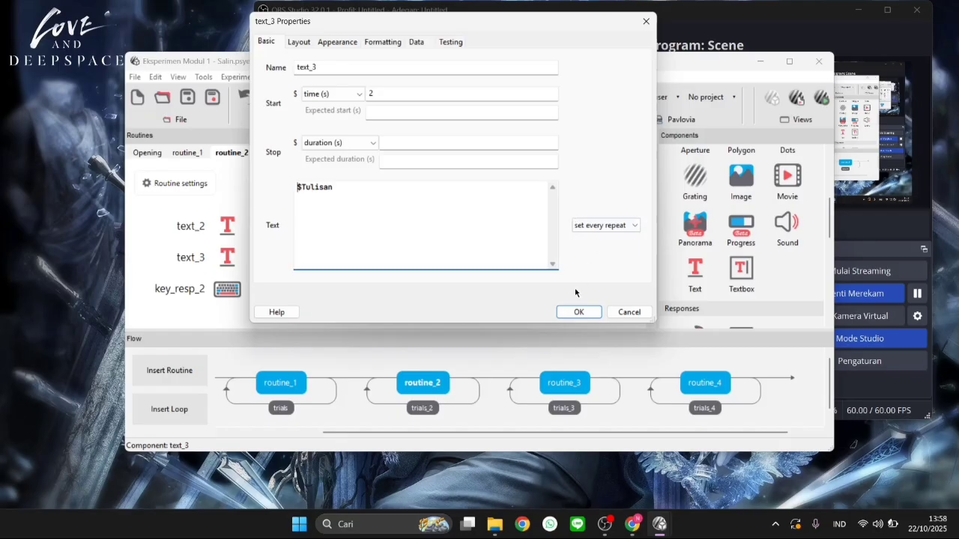
{"action": "left_click", "coordinate": [573, 312]}
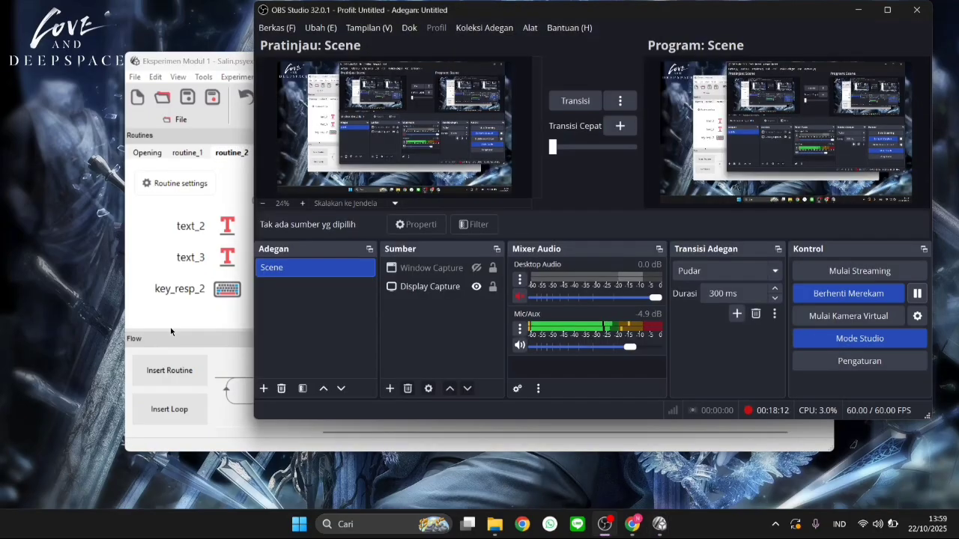
{"action": "left_click", "coordinate": [171, 331]}
Show routine_3, look through the available response components and open slider_2's properties to examine its style, ticks and labels
{"action": "left_click", "coordinate": [568, 390]}
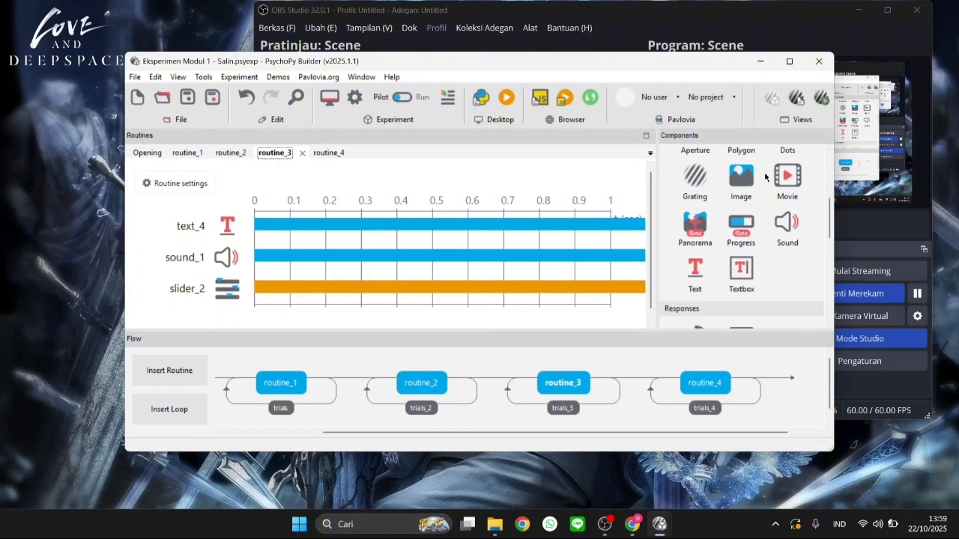
{"action": "scroll", "coordinate": [724, 192], "scroll_direction": "down", "scroll_amount": 5}
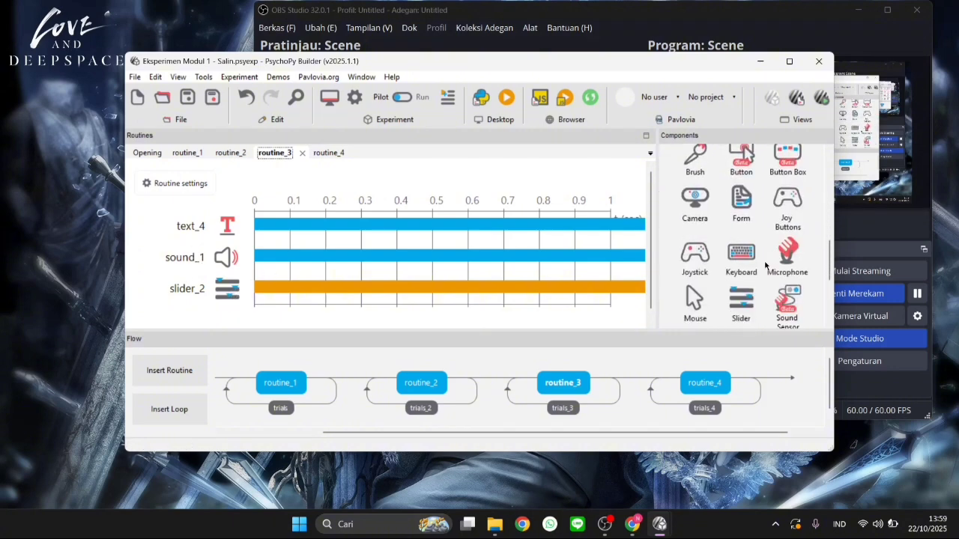
{"action": "scroll", "coordinate": [788, 234], "scroll_direction": "down", "scroll_amount": 2}
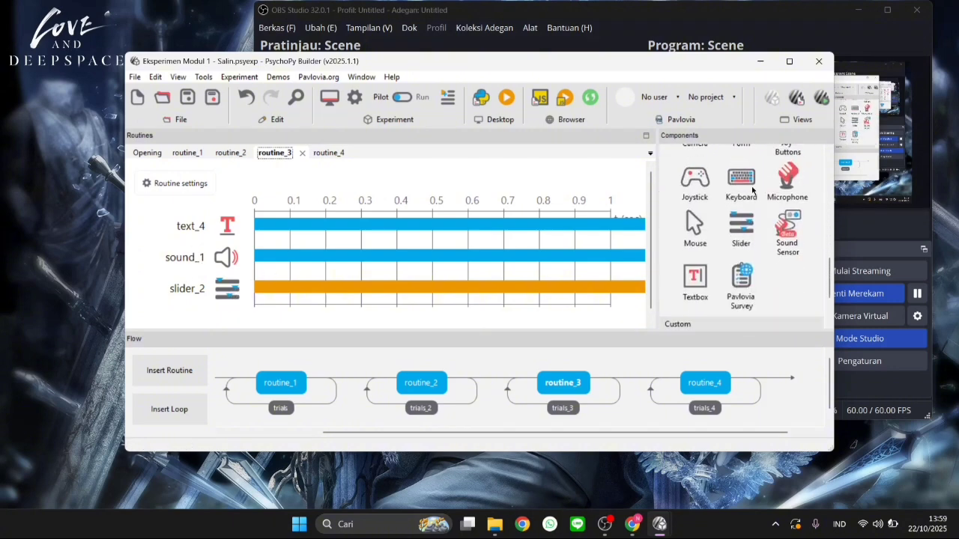
{"action": "left_click", "coordinate": [226, 284]}
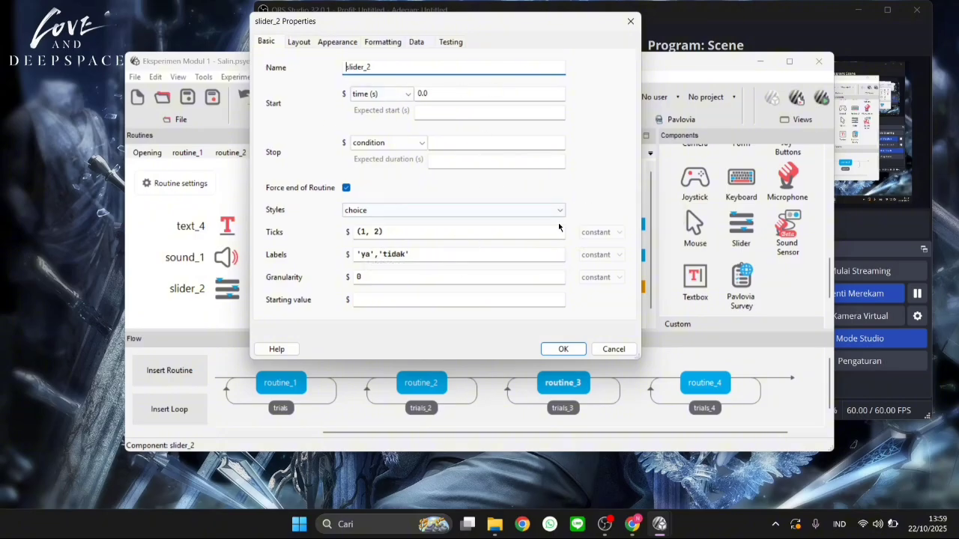
Review slider_2's appearance colours and the marker colour choices, and close its properties without downloading the Open Sans font
{"action": "left_click", "coordinate": [336, 42]}
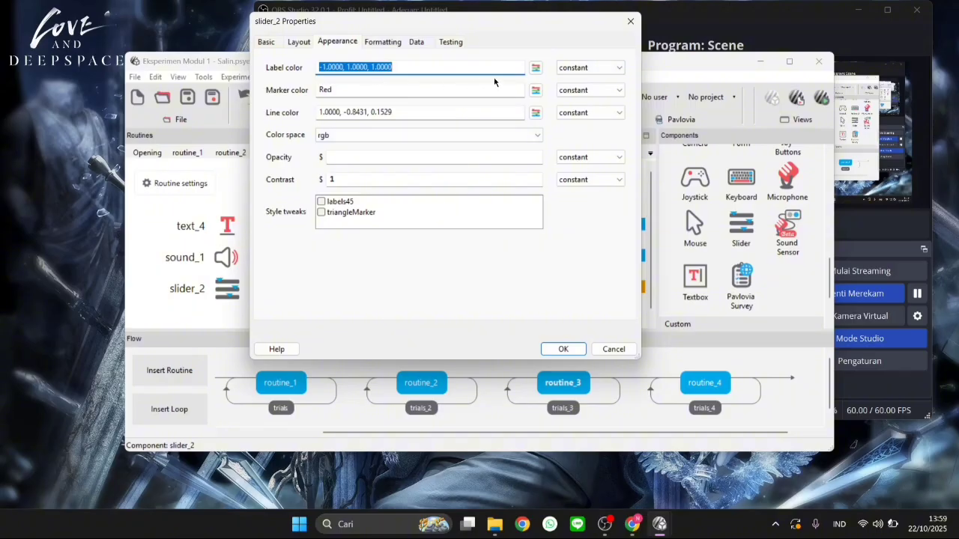
{"action": "left_click", "coordinate": [535, 90]}
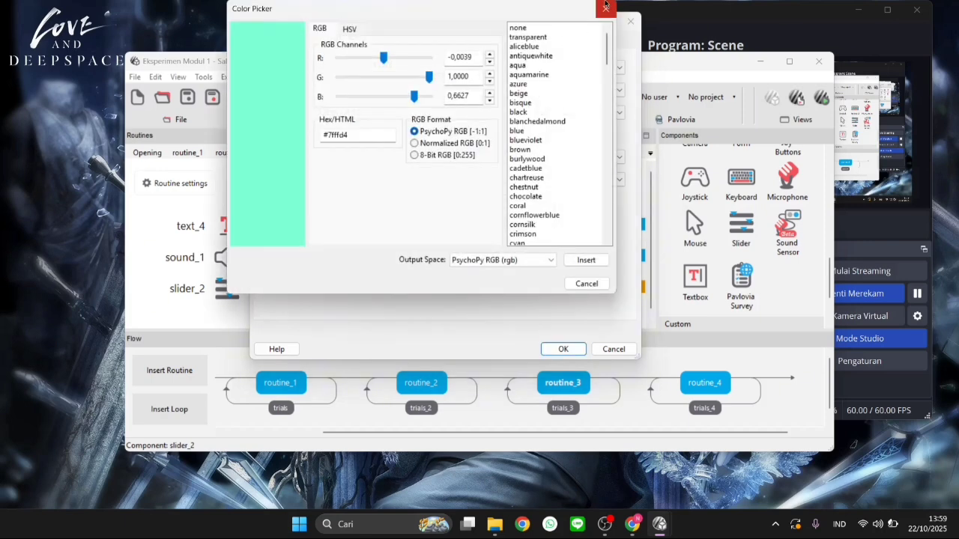
{"action": "left_click", "coordinate": [604, 6]}
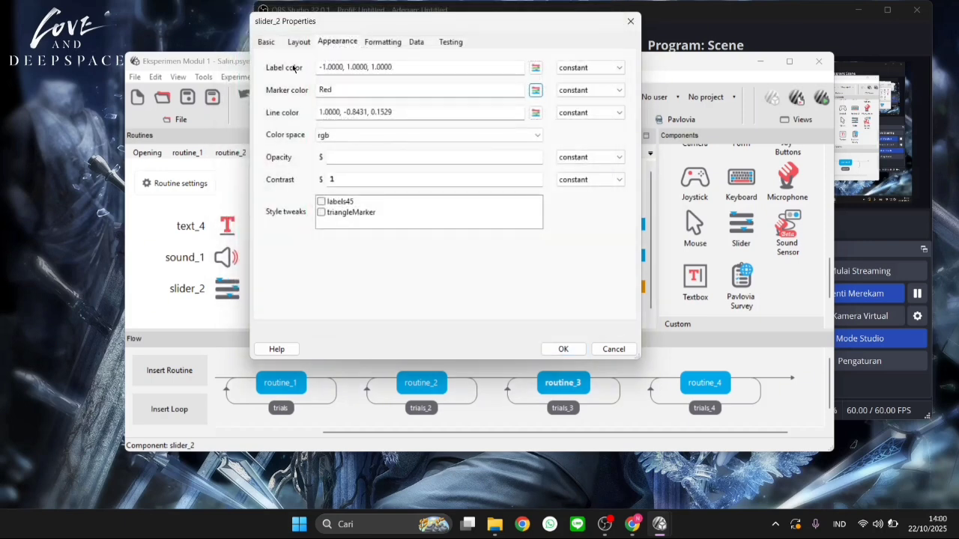
{"action": "left_click", "coordinate": [344, 112]}
{"action": "type", "text": "-"}
{"action": "left_click", "coordinate": [568, 349]}
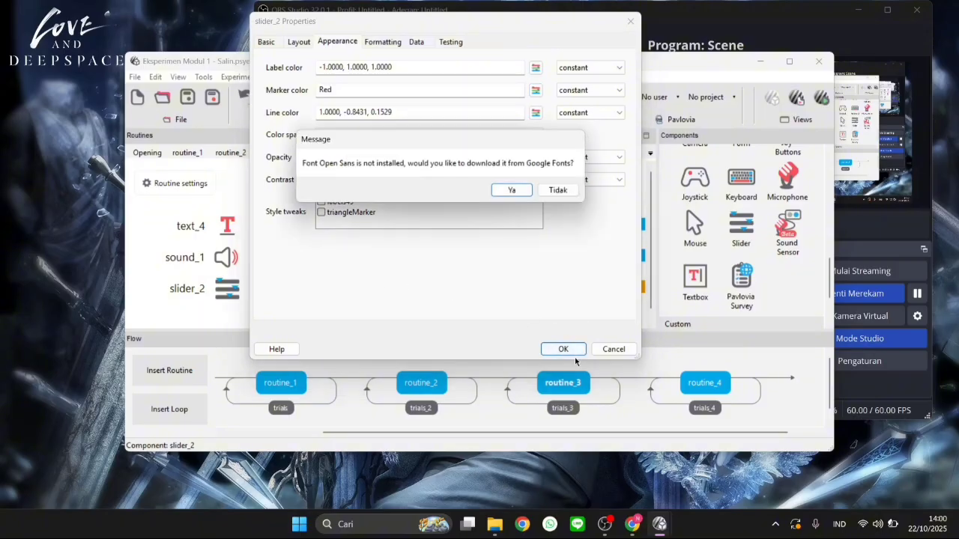
{"action": "left_click", "coordinate": [556, 190]}
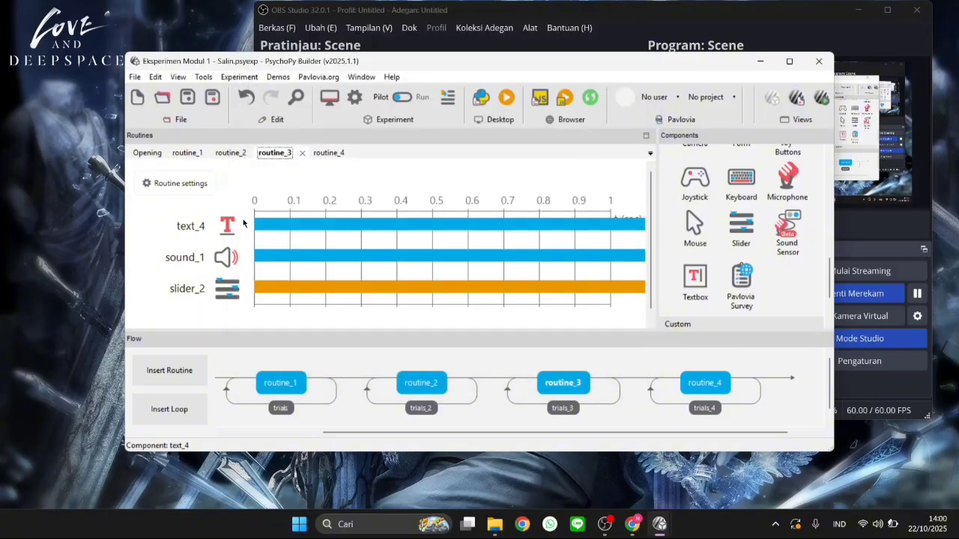
Review the sound variable of routine_3's sound_1 component and the repeats and conditions file of the trials_3 loop
{"action": "left_click", "coordinate": [219, 257]}
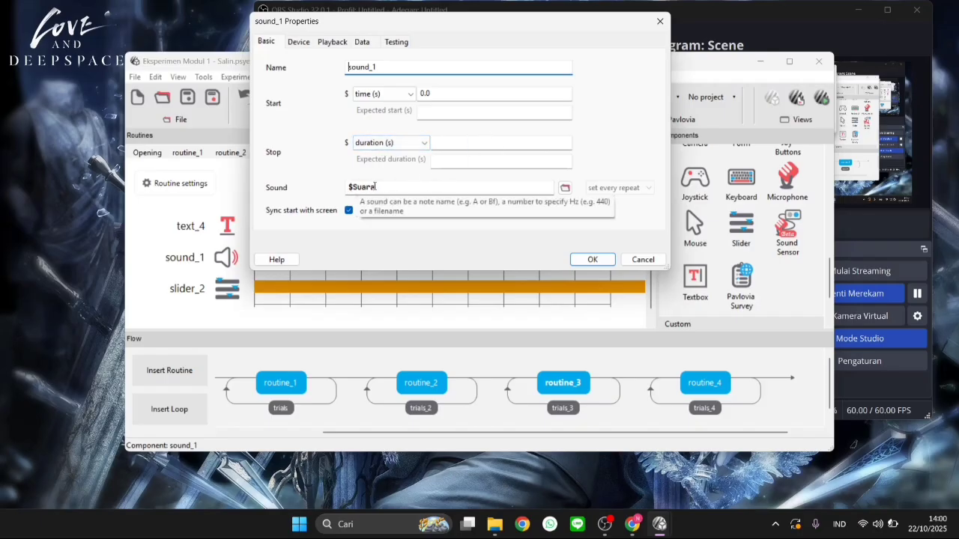
{"action": "left_click_drag", "start_coordinate": [377, 185], "coordinate": [351, 185]}
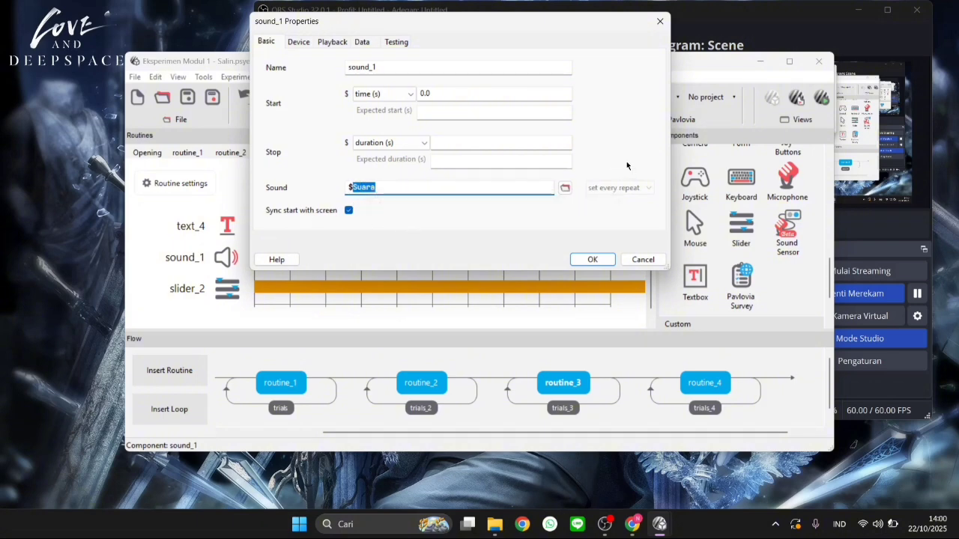
{"action": "left_click", "coordinate": [591, 260]}
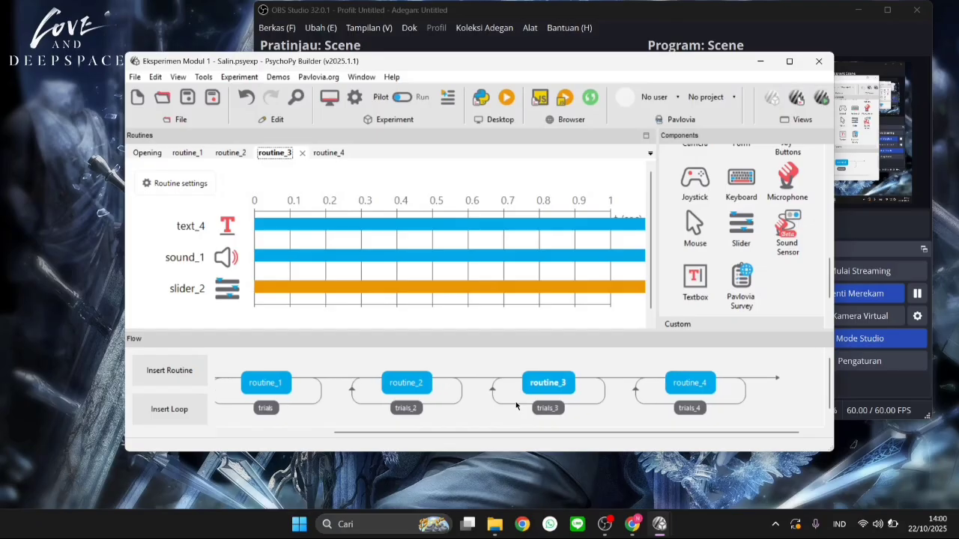
{"action": "left_click", "coordinate": [555, 411]}
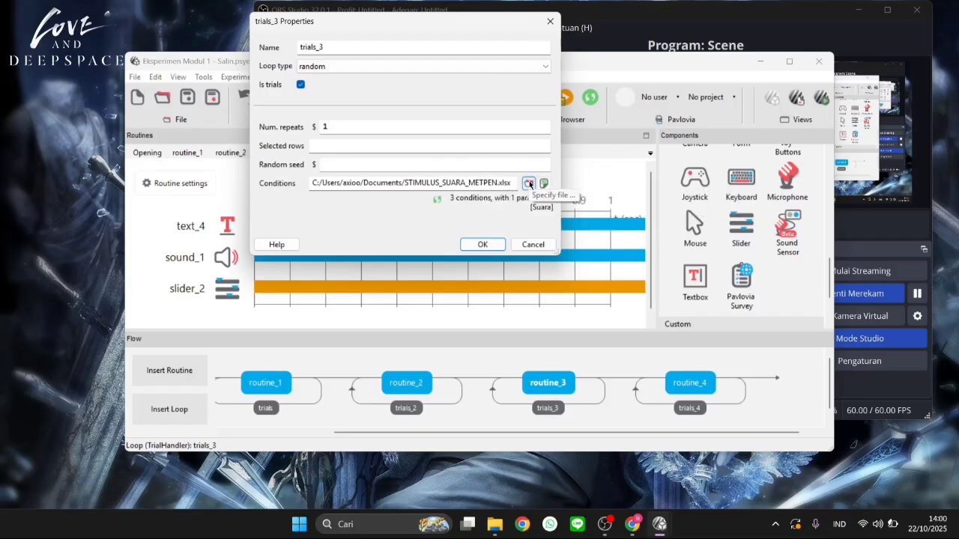
{"action": "left_click", "coordinate": [482, 245]}
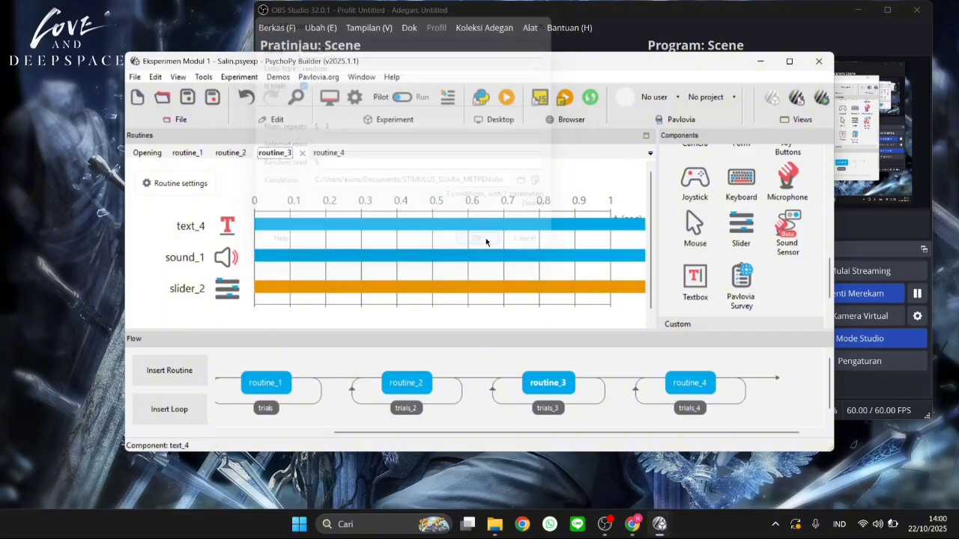
Show routine_4 and look through the component library for the movie, microphone and text components it uses
{"action": "left_click", "coordinate": [690, 384]}
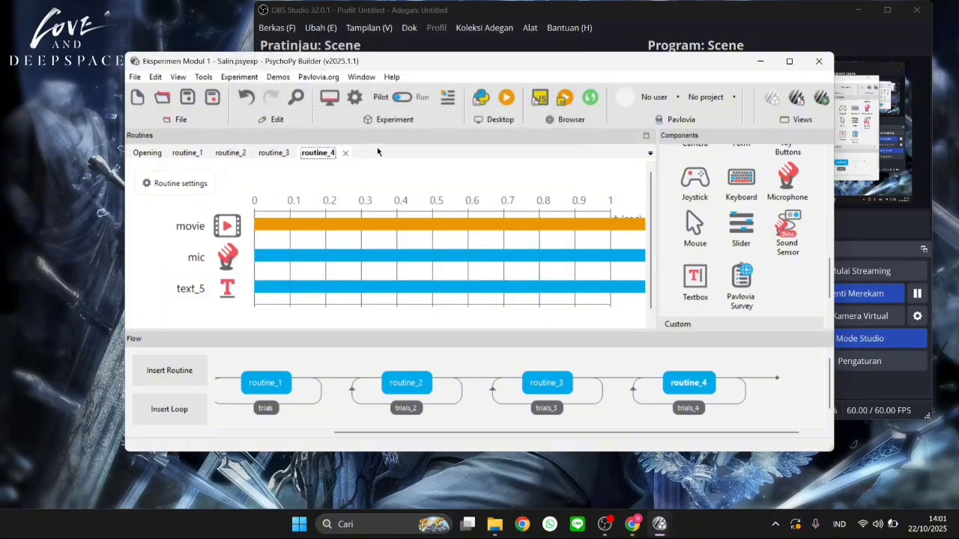
{"action": "scroll", "coordinate": [694, 214], "scroll_direction": "up", "scroll_amount": 10}
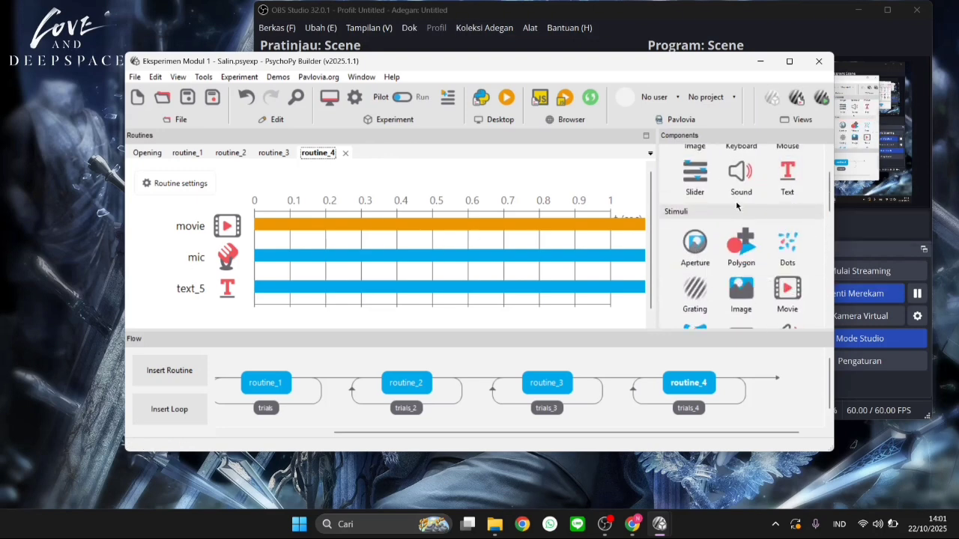
{"action": "scroll", "coordinate": [737, 206], "scroll_direction": "down", "scroll_amount": 6}
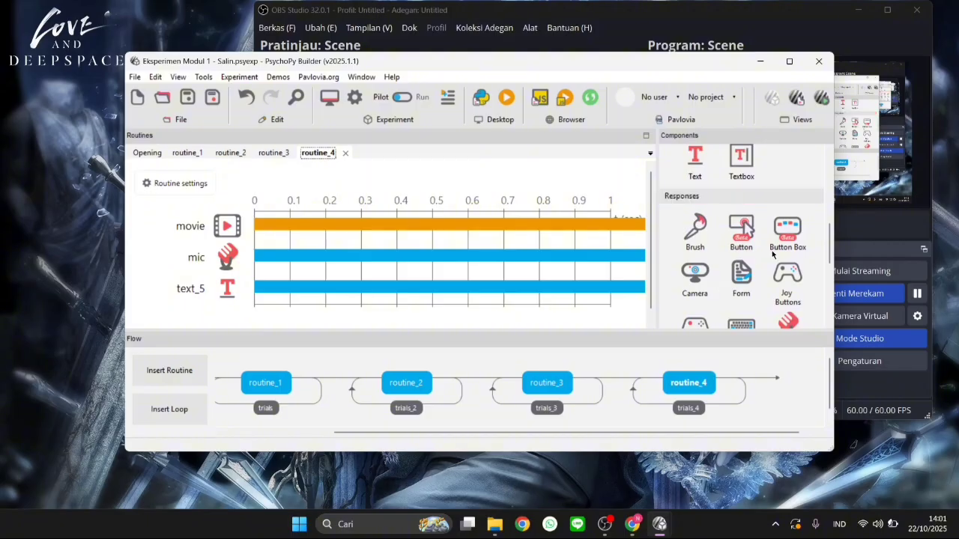
{"action": "scroll", "coordinate": [772, 251], "scroll_direction": "down", "scroll_amount": 2}
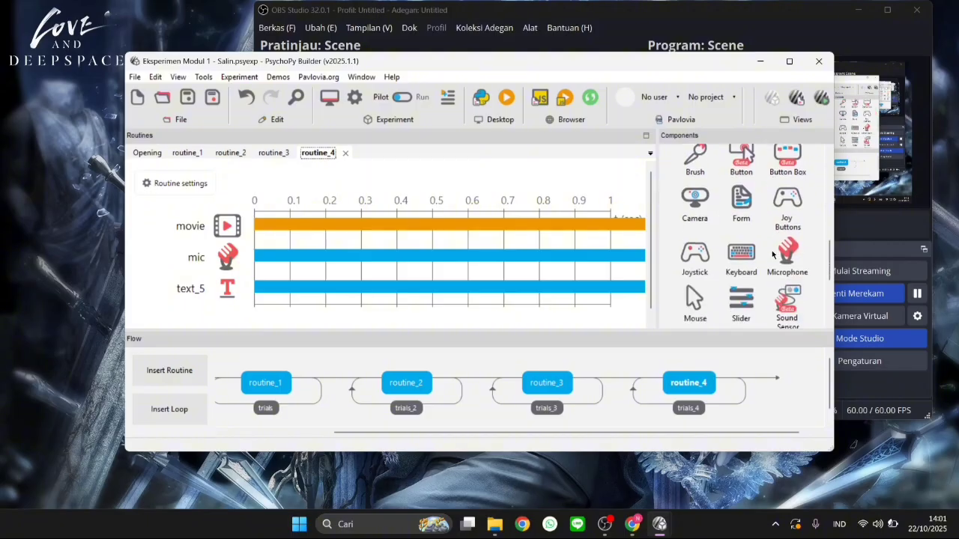
Examine the displayed text in the properties of routine_4's text_5 component and close them
{"action": "left_click", "coordinate": [228, 293]}
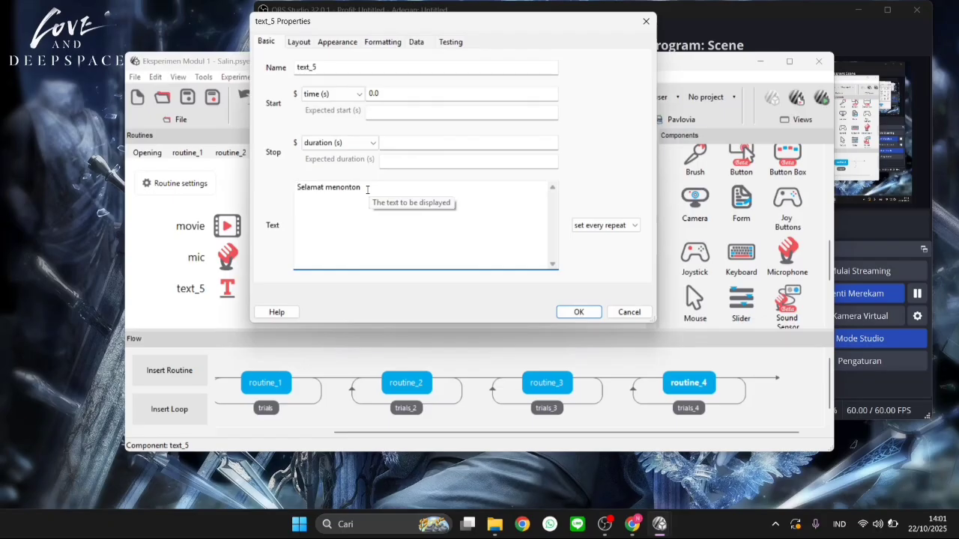
{"action": "left_click_drag", "start_coordinate": [367, 189], "coordinate": [299, 187]}
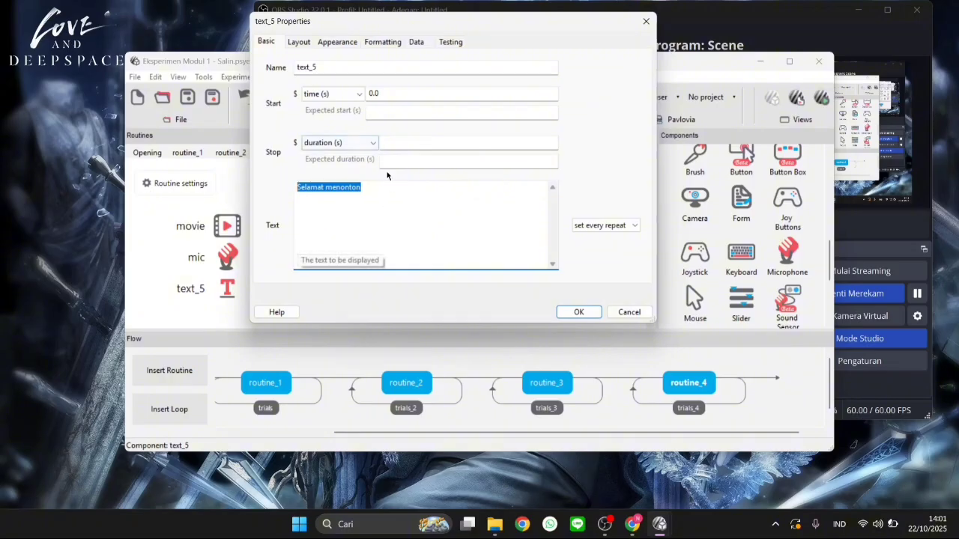
{"action": "left_click", "coordinate": [325, 203]}
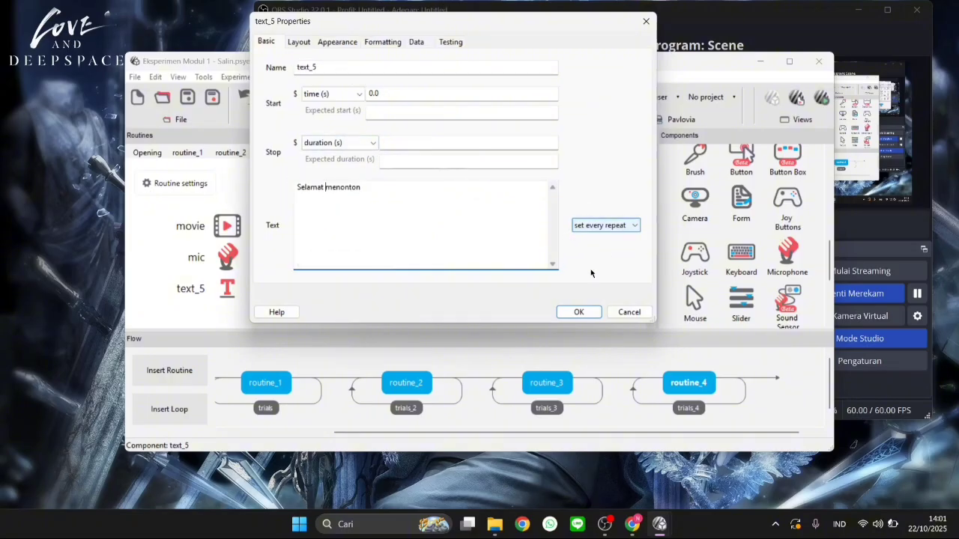
{"action": "left_click", "coordinate": [575, 316]}
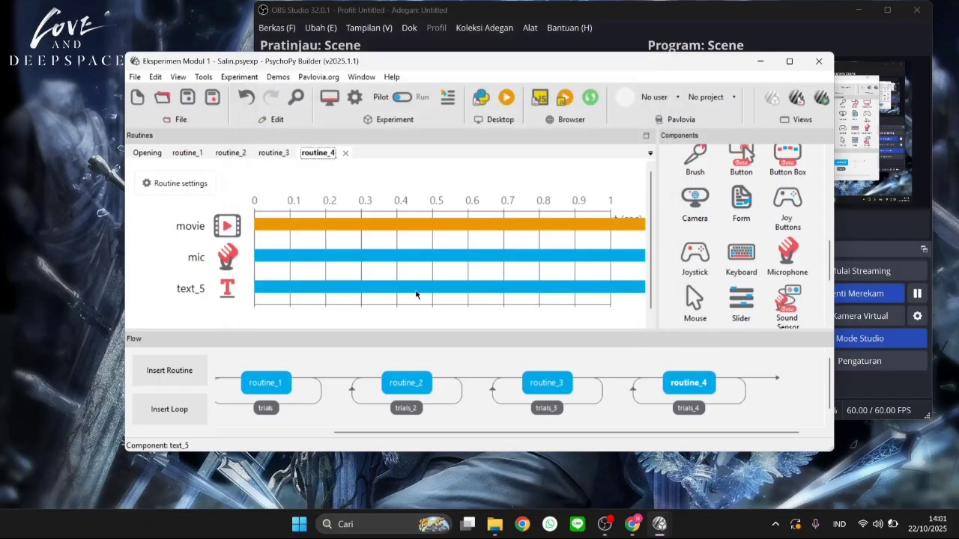
Review the movie component's file variable and layout in routine_4, and the repeats and conditions file of the trials_4 loop
{"action": "left_click", "coordinate": [234, 223]}
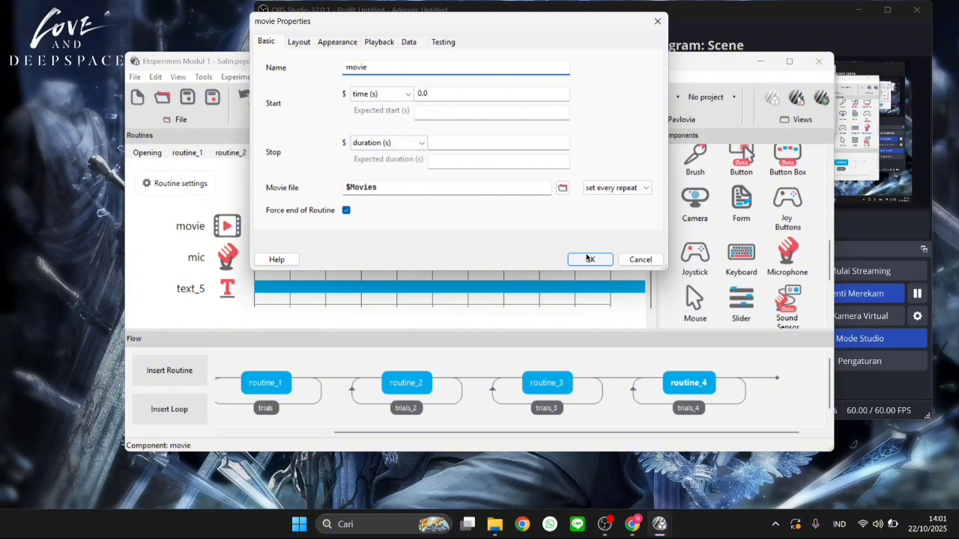
{"action": "left_click", "coordinate": [299, 41]}
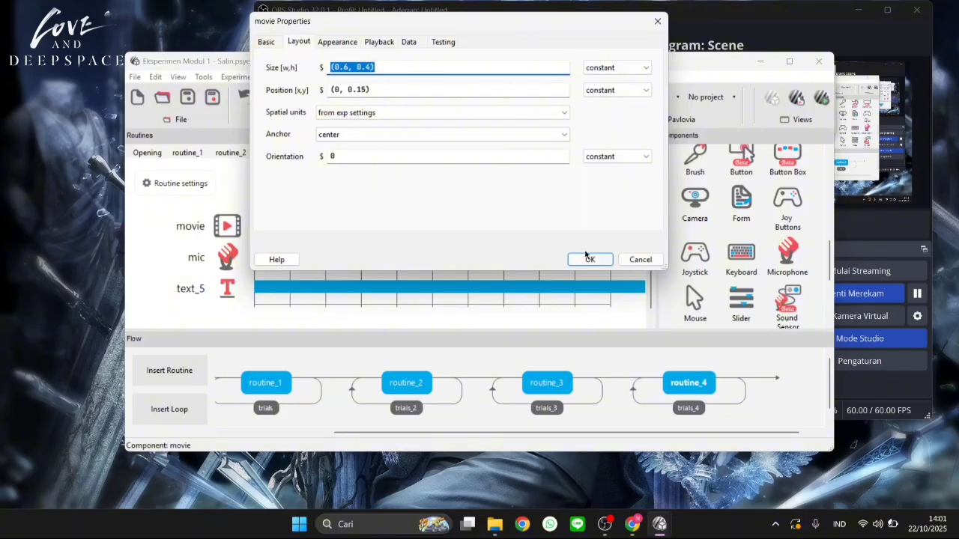
{"action": "left_click", "coordinate": [588, 258]}
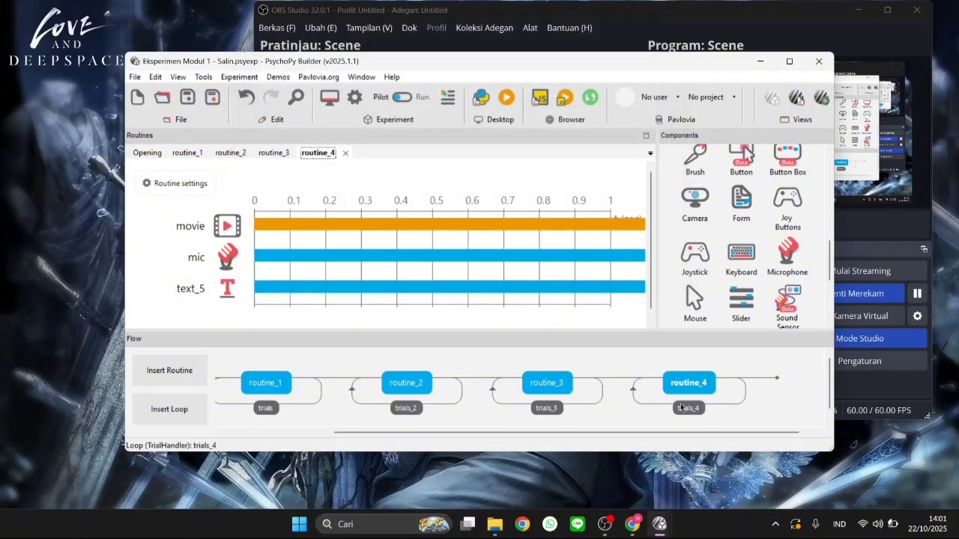
{"action": "left_click", "coordinate": [680, 406]}
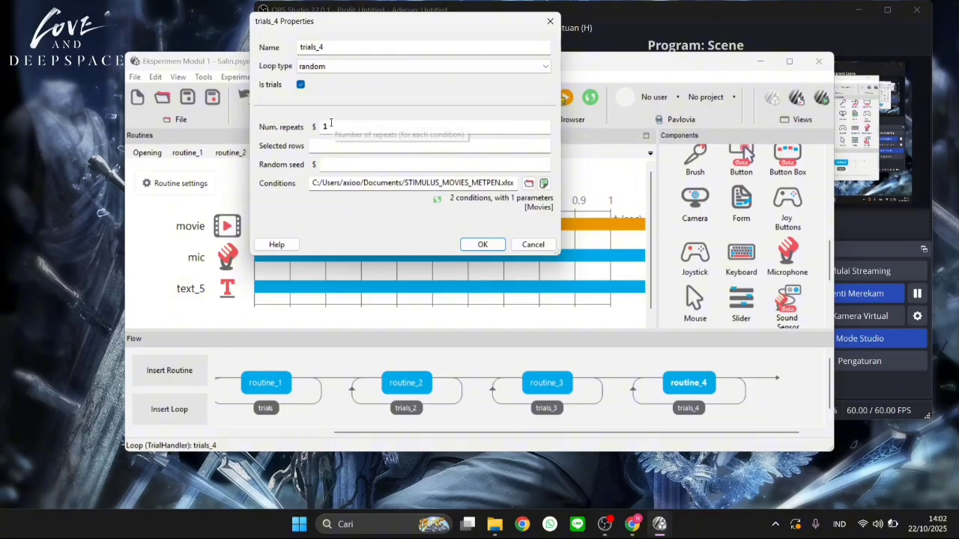
{"action": "left_click", "coordinate": [483, 245]}
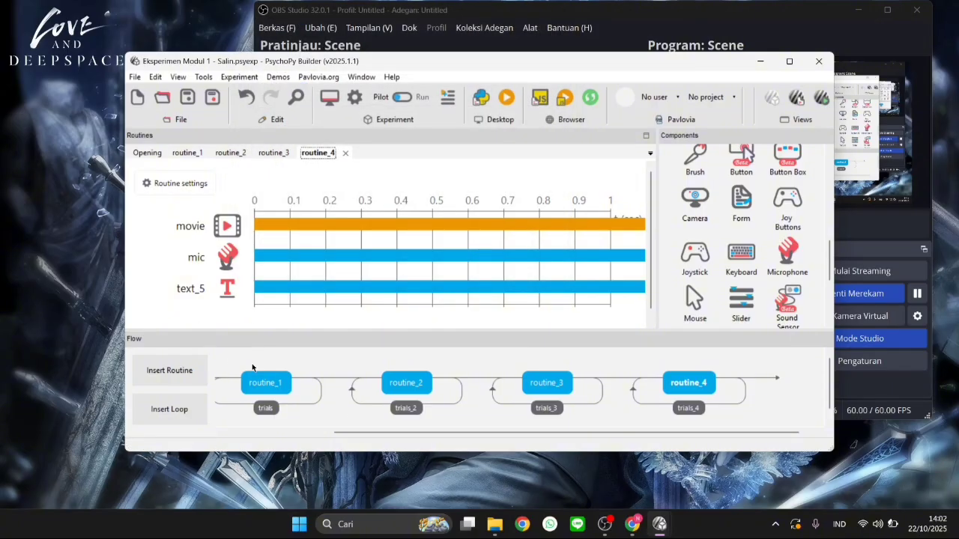
Look over the whole experiment flow and switch the experiment from pilot mode to run mode
{"action": "scroll", "coordinate": [327, 387], "scroll_direction": "left", "scroll_amount": 3}
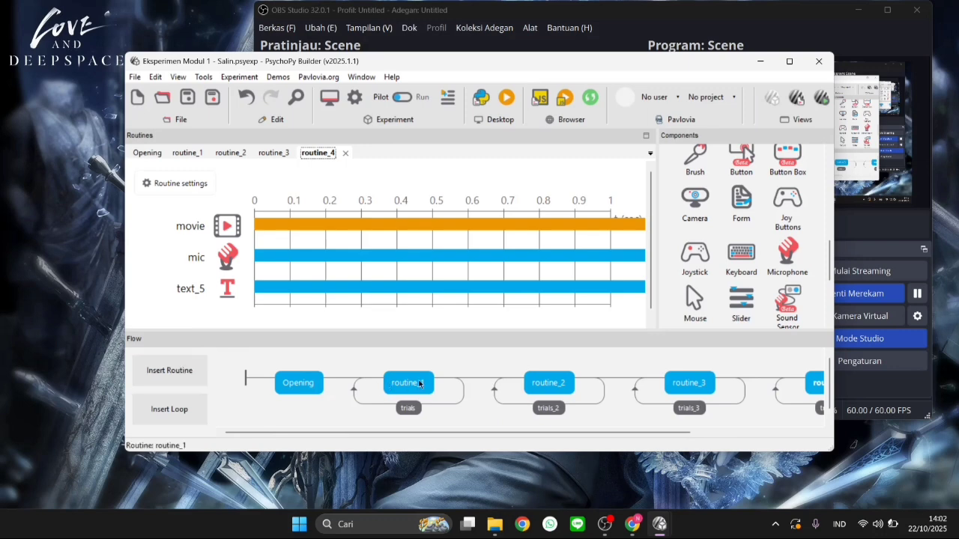
{"action": "scroll", "coordinate": [502, 383], "scroll_direction": "right", "scroll_amount": 3}
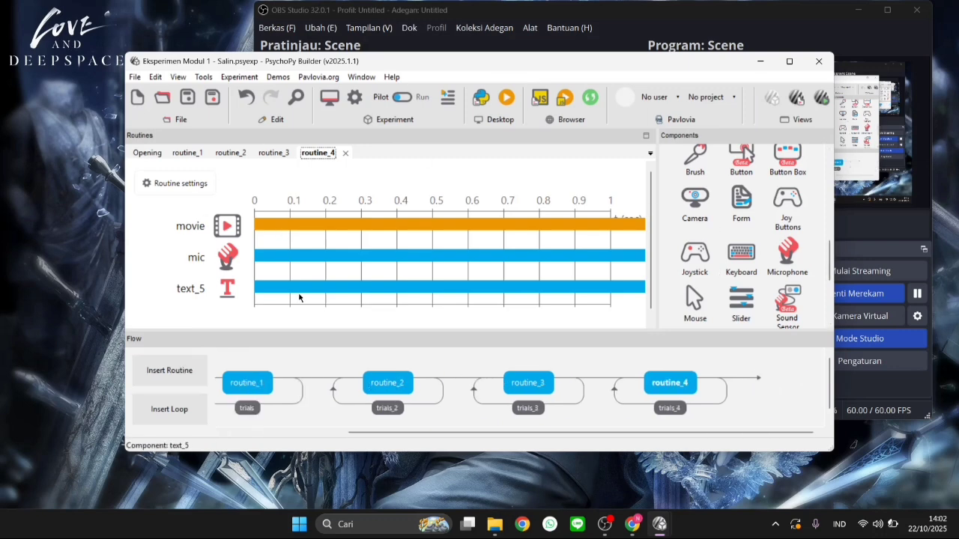
{"action": "left_click", "coordinate": [404, 99]}
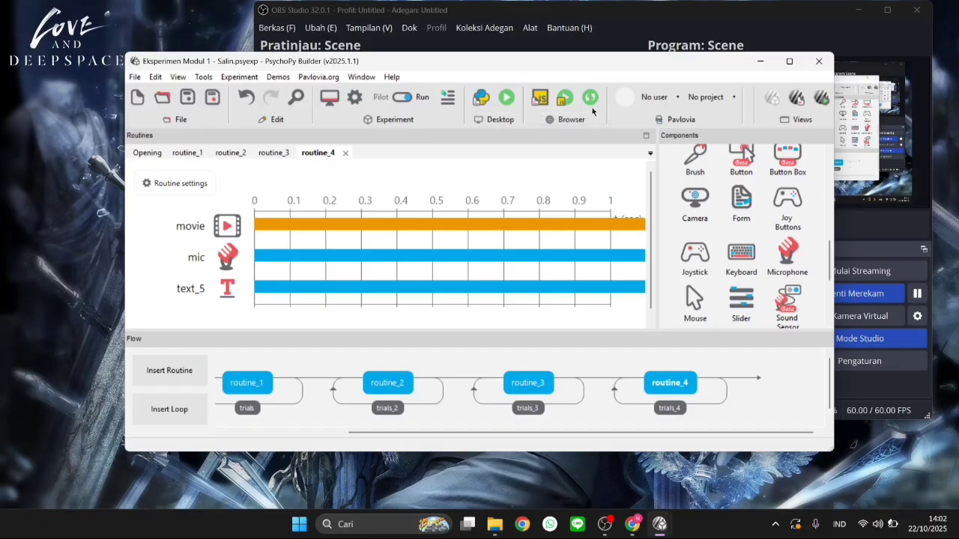
{"action": "left_click", "coordinate": [404, 99]}
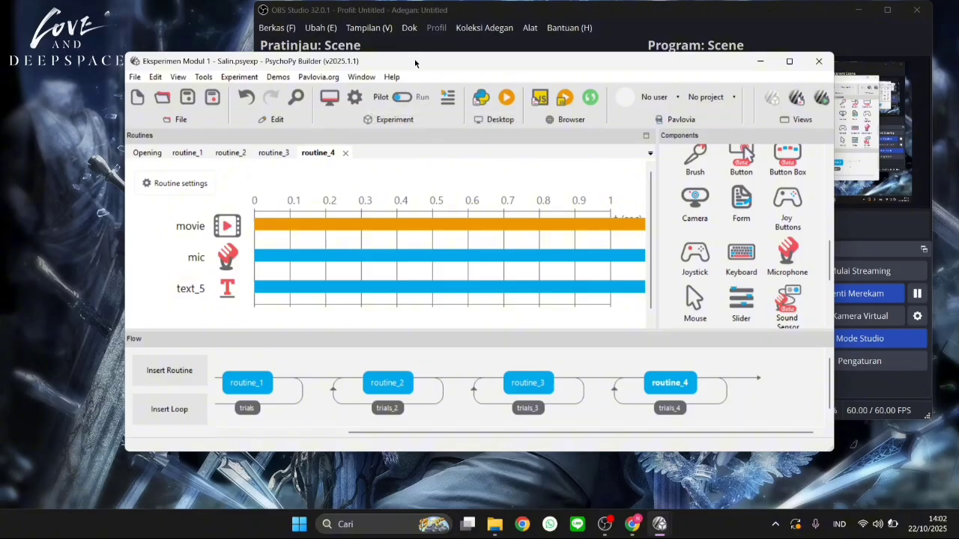
{"action": "left_click", "coordinate": [406, 97]}
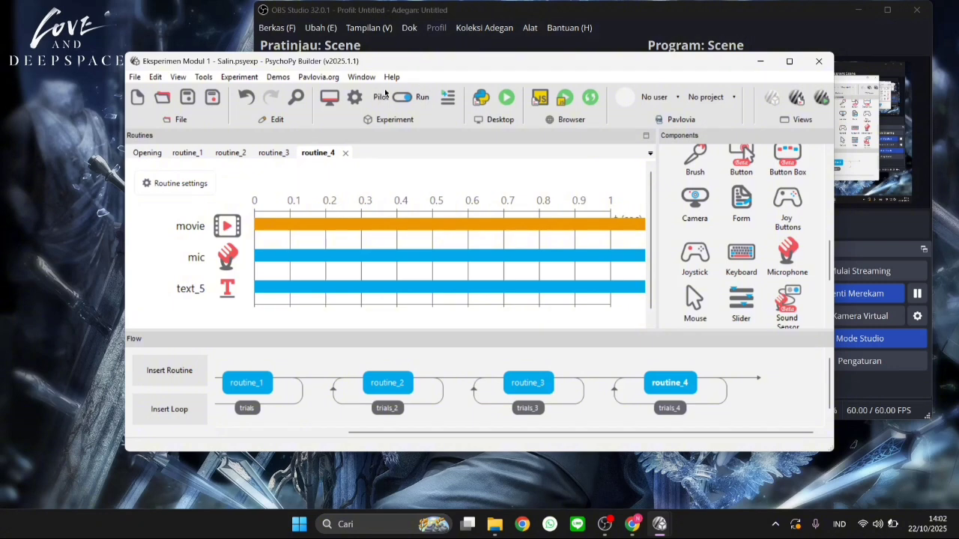
{"action": "left_click", "coordinate": [403, 97]}
{"action": "left_click", "coordinate": [403, 98]}
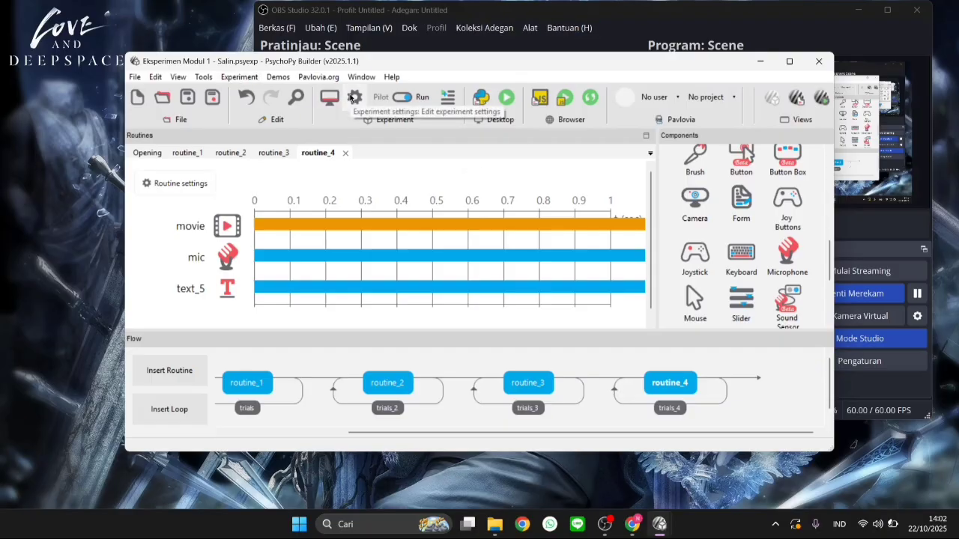
Review the basic and screen settings of the experiment and close them without saving changes
{"action": "left_click", "coordinate": [352, 98]}
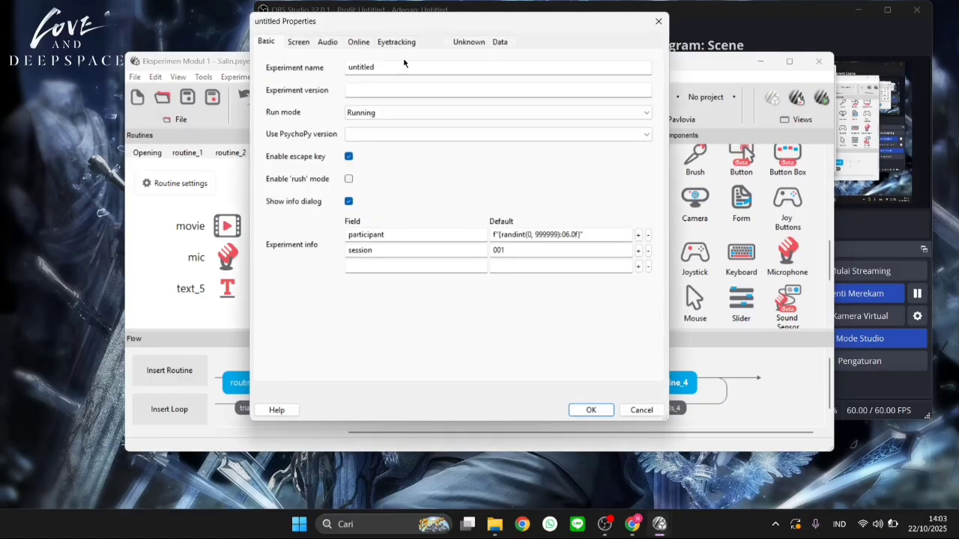
{"action": "left_click", "coordinate": [297, 42]}
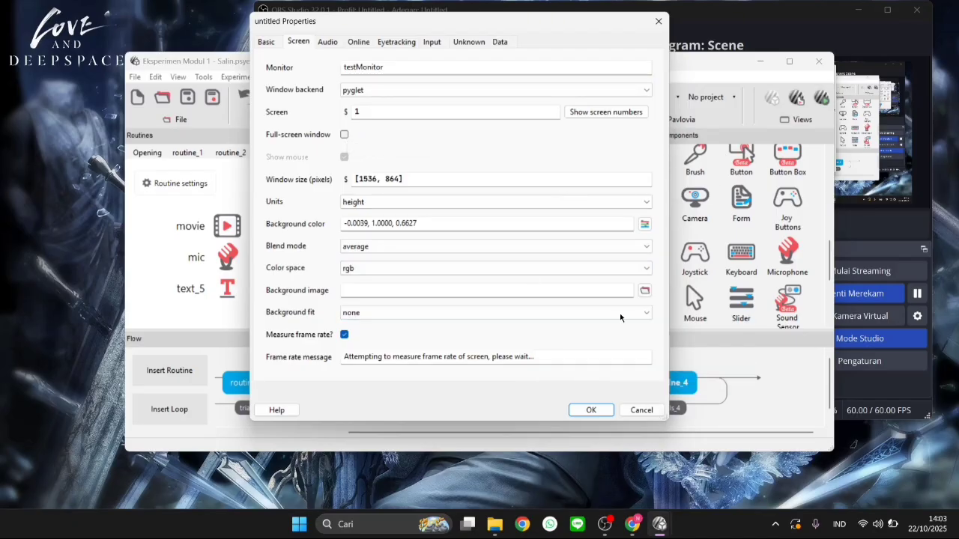
{"action": "left_click", "coordinate": [642, 410]}
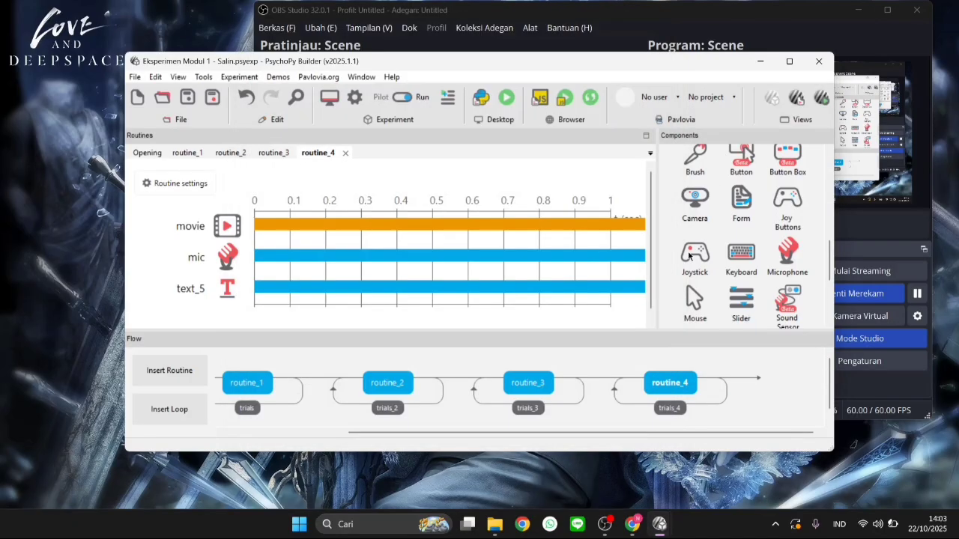
Switch the experiment from run mode to pilot mode
{"action": "left_click", "coordinate": [404, 98]}
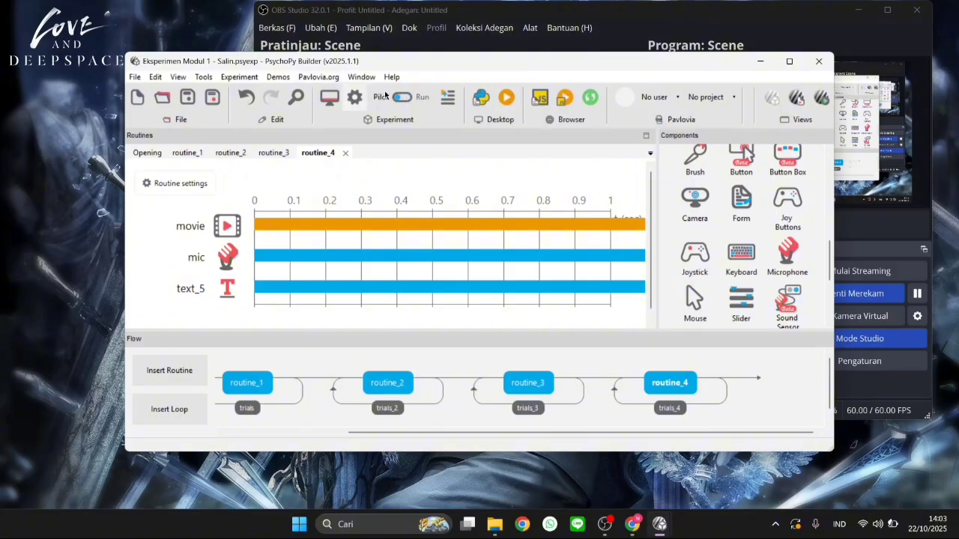
{"action": "left_click", "coordinate": [401, 99]}
{"action": "left_click", "coordinate": [401, 98]}
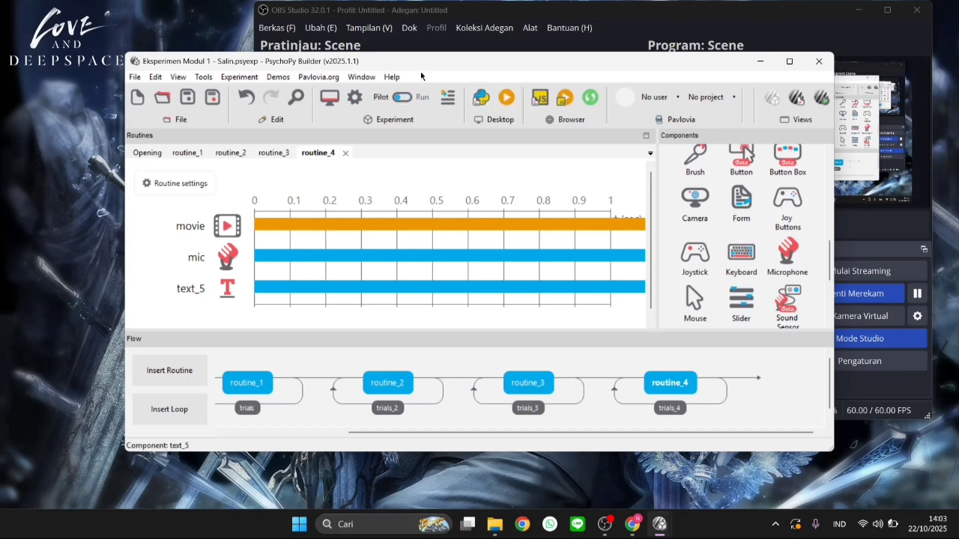
Review the components of the Opening routine and of routine_1 through routine_4 along the experiment flow
{"action": "scroll", "coordinate": [311, 400], "scroll_direction": "up", "scroll_amount": 3}
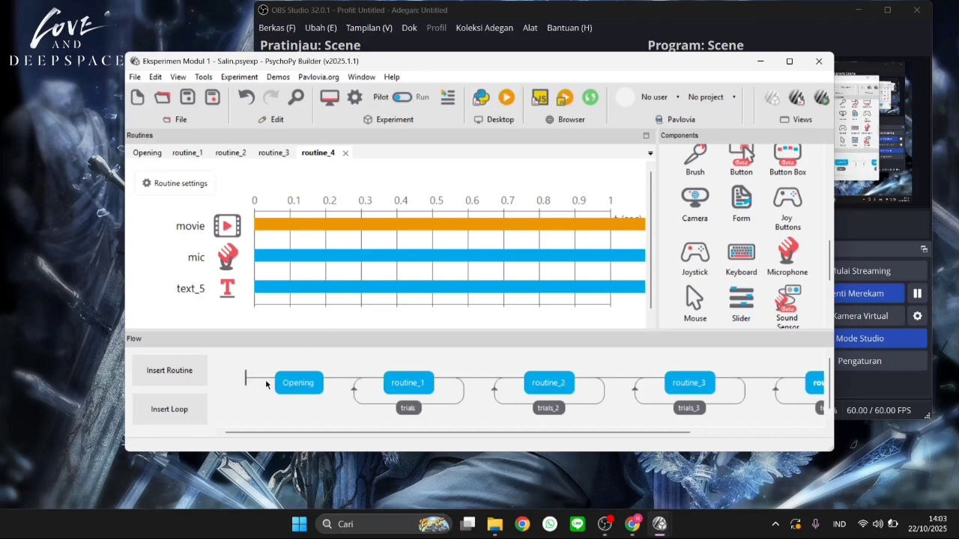
{"action": "left_click", "coordinate": [297, 382]}
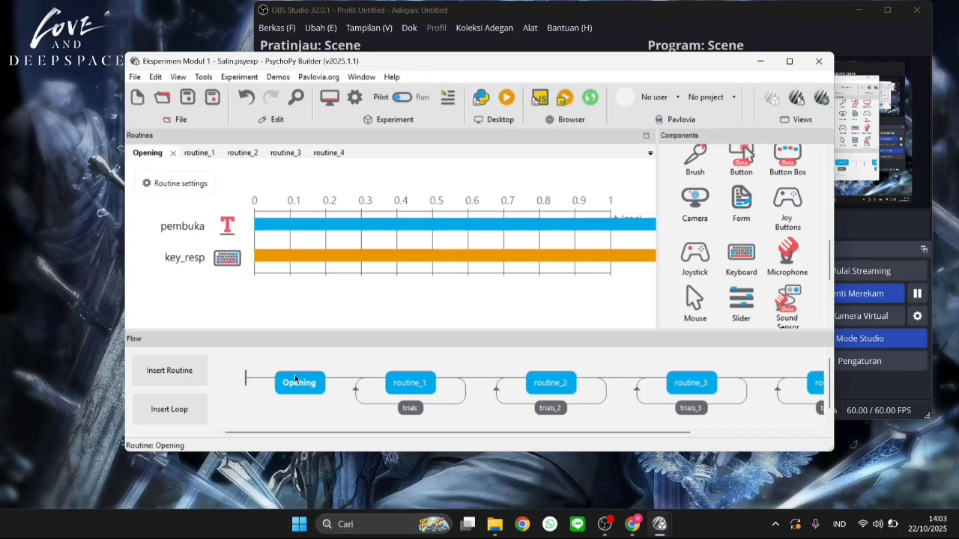
{"action": "left_click", "coordinate": [414, 378]}
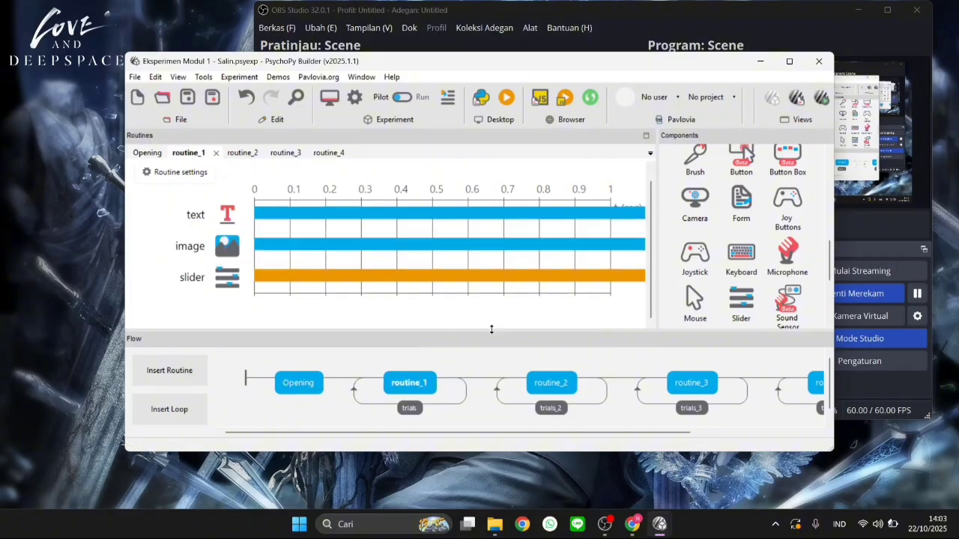
{"action": "left_click", "coordinate": [551, 385]}
{"action": "scroll", "coordinate": [551, 389], "scroll_direction": "down", "scroll_amount": 3}
{"action": "left_click", "coordinate": [542, 382]}
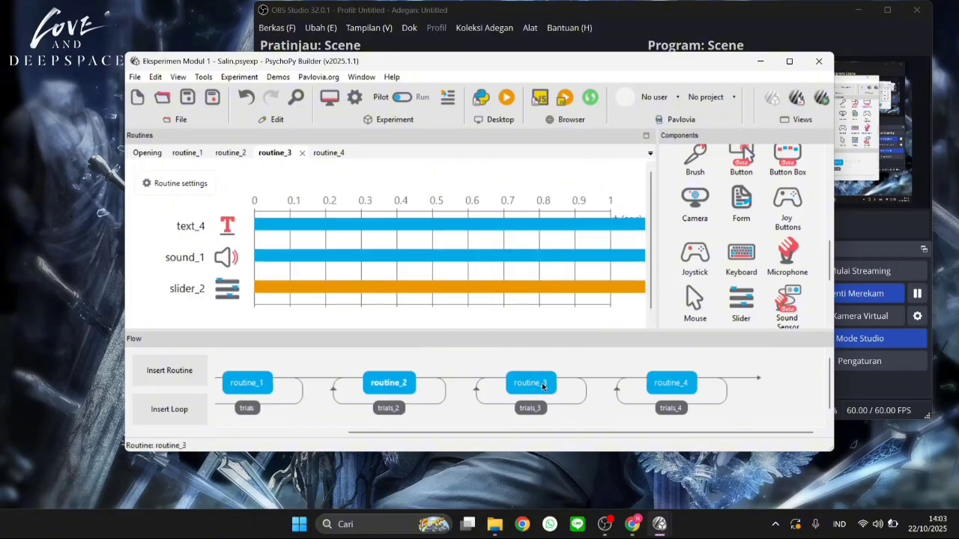
{"action": "left_click", "coordinate": [670, 383]}
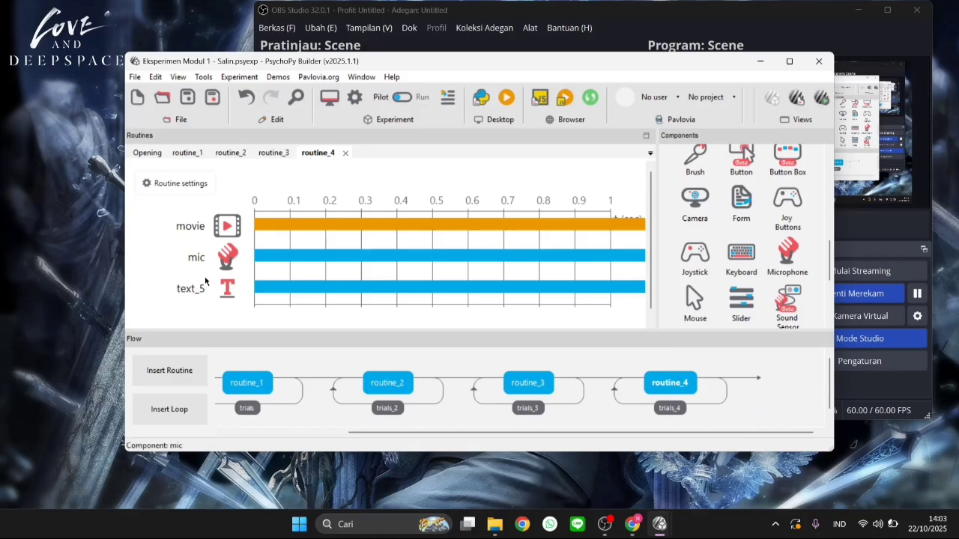
{"action": "scroll", "coordinate": [347, 315], "scroll_direction": "down", "scroll_amount": 1}
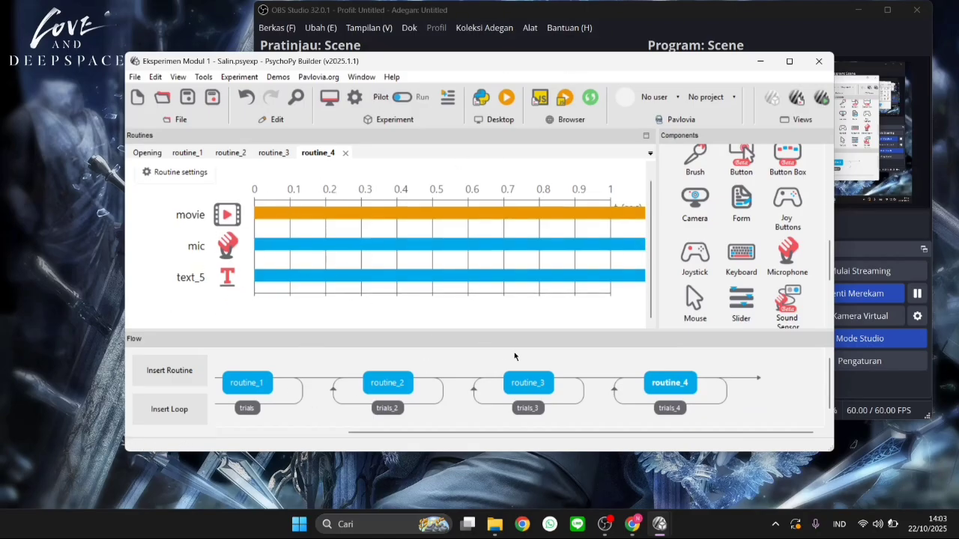
{"action": "left_click", "coordinate": [528, 383]}
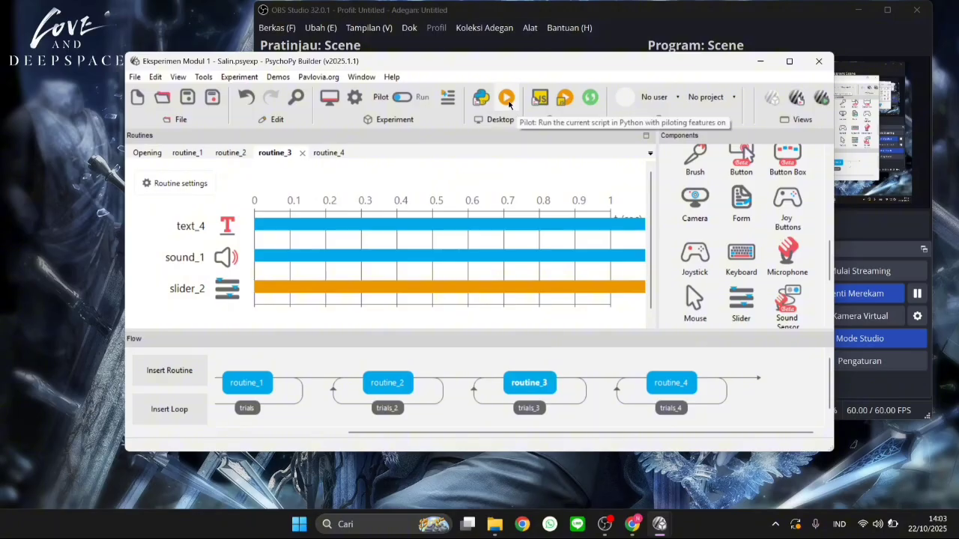
Run the experiment in pilot mode with participant pilot and session 001, and continue past the welcome screen
{"action": "left_click", "coordinate": [507, 99]}
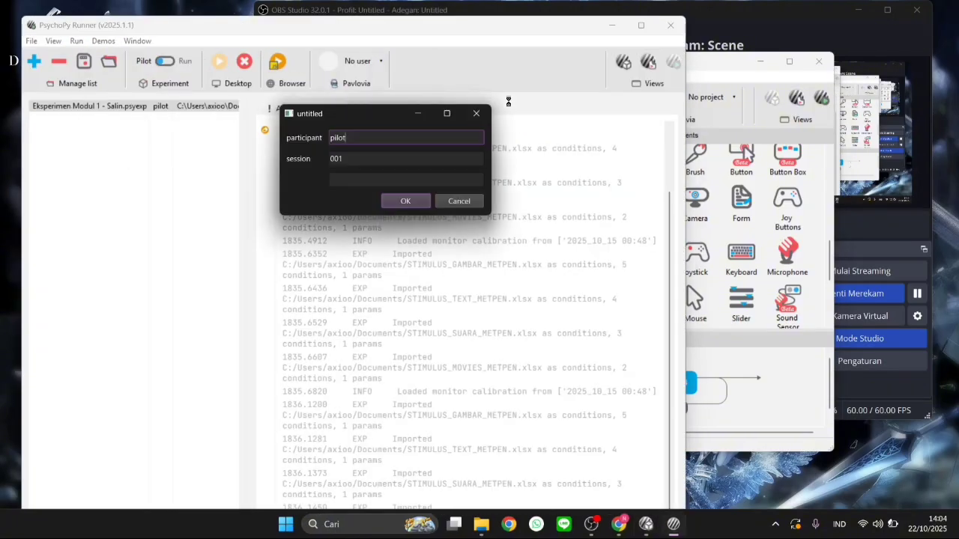
{"action": "left_click", "coordinate": [405, 201]}
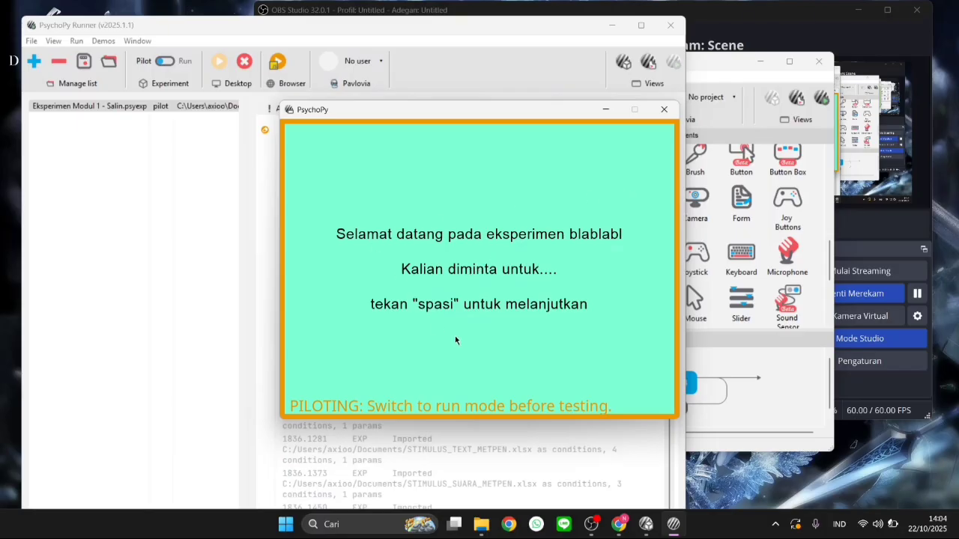
{"action": "key", "text": "space"}
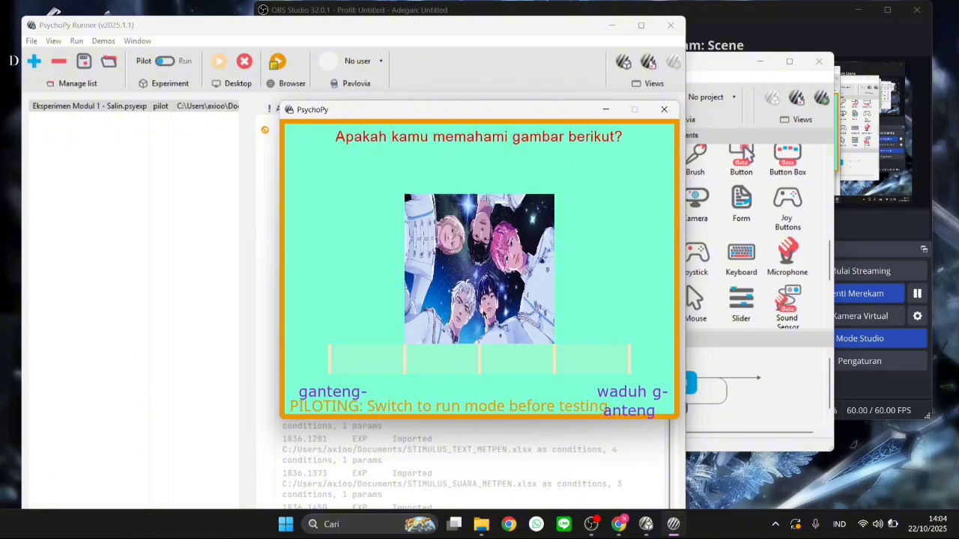
Rate each picture of the pilot run's image trials on the slider below it
{"action": "left_click", "coordinate": [436, 365]}
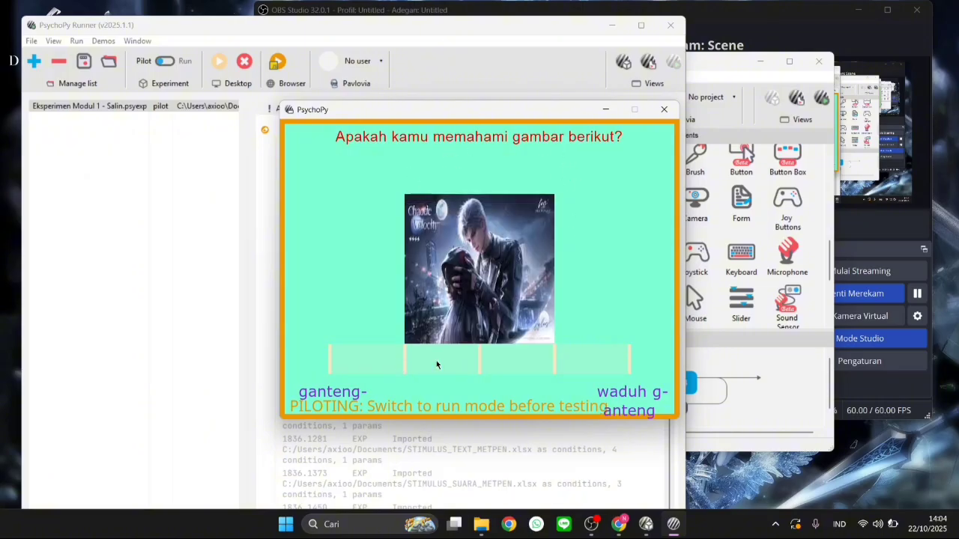
{"action": "left_click", "coordinate": [349, 369]}
{"action": "left_click", "coordinate": [577, 367]}
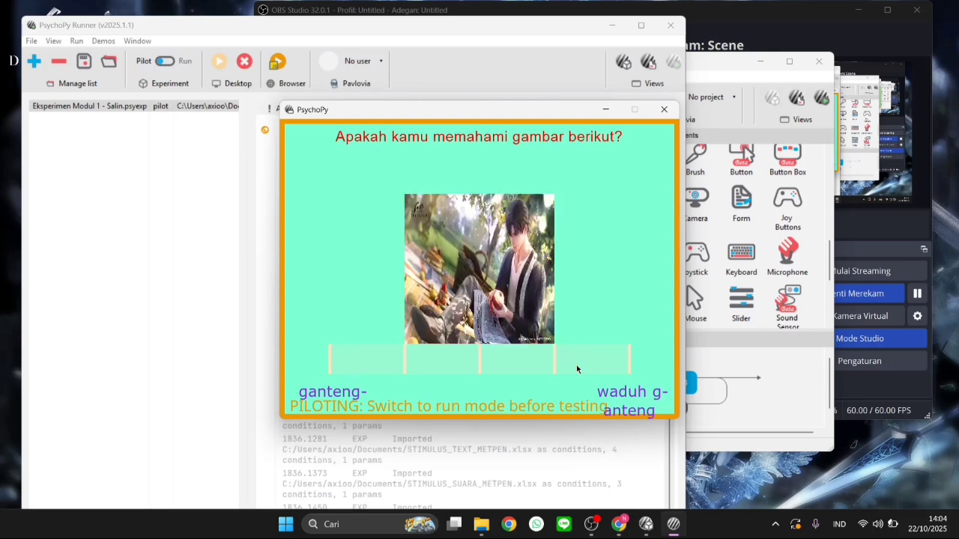
{"action": "left_click", "coordinate": [577, 367]}
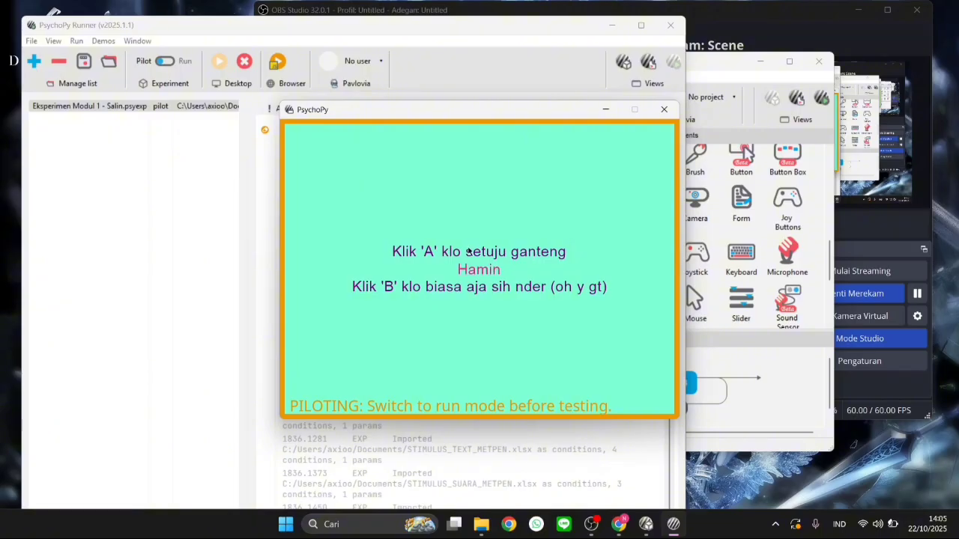
Answer A in the pilot's text trials and ya and tidak in the sound trials, and minimize the Runner window when the run ends
{"action": "key", "text": "a"}
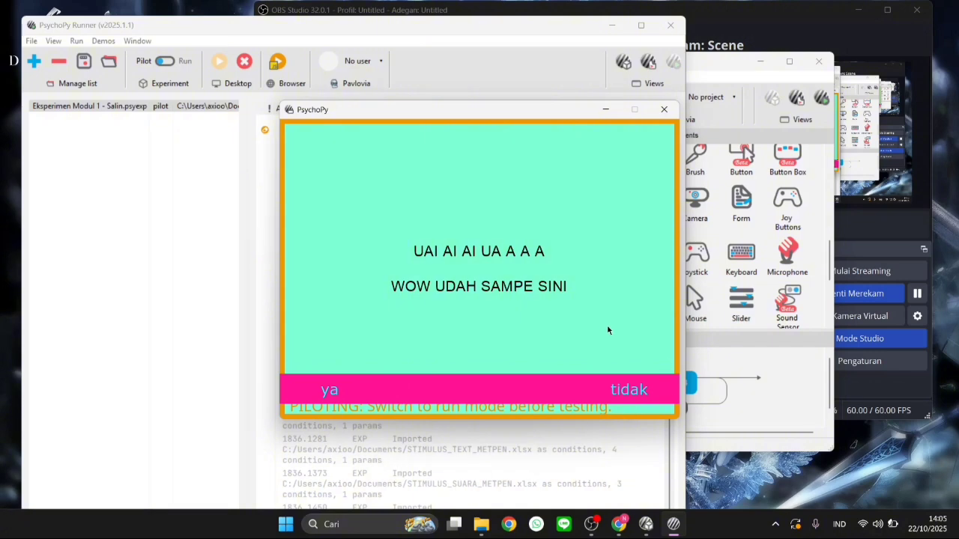
{"action": "left_click", "coordinate": [332, 390]}
{"action": "left_click", "coordinate": [627, 383]}
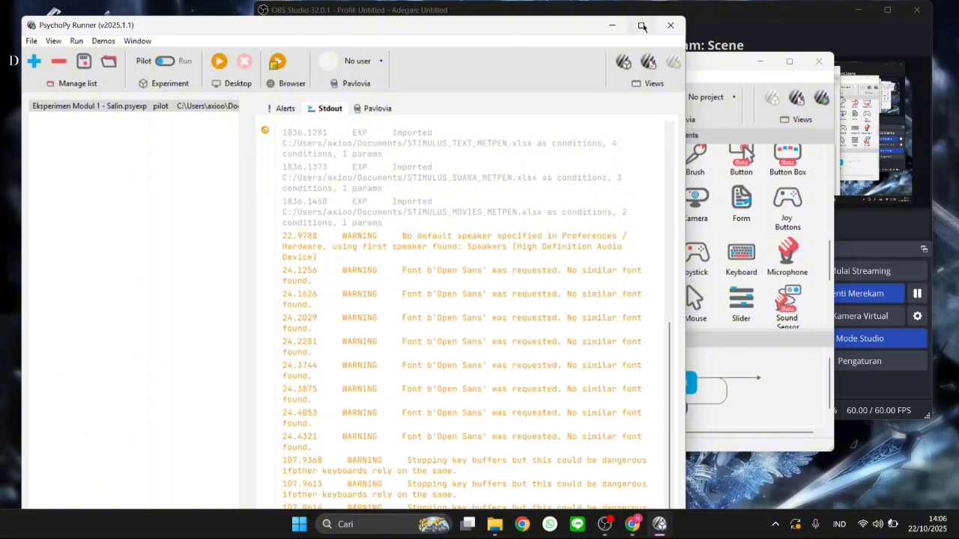
{"action": "left_click", "coordinate": [611, 27]}
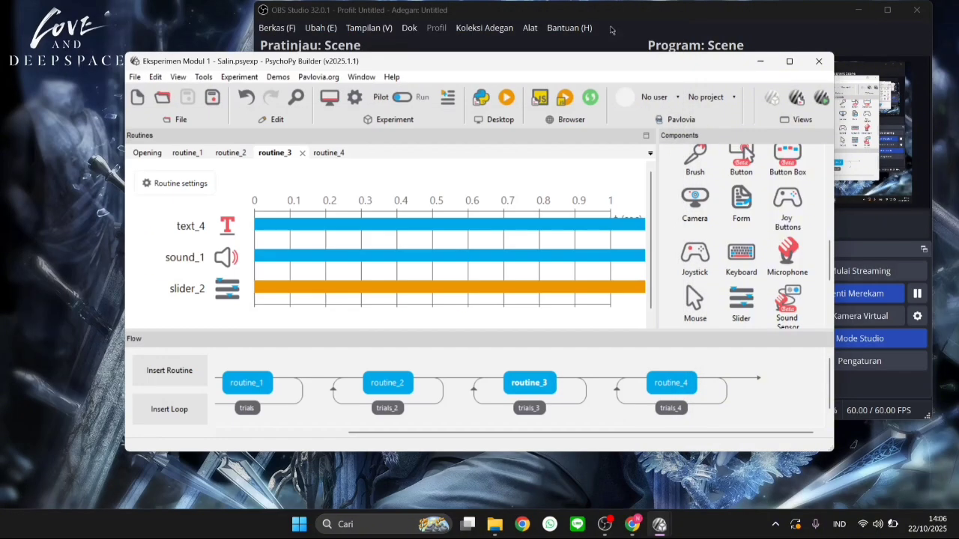
Run the experiment in run mode with the suggested participant value and session 001, and continue past the welcome screen
{"action": "left_click", "coordinate": [506, 98]}
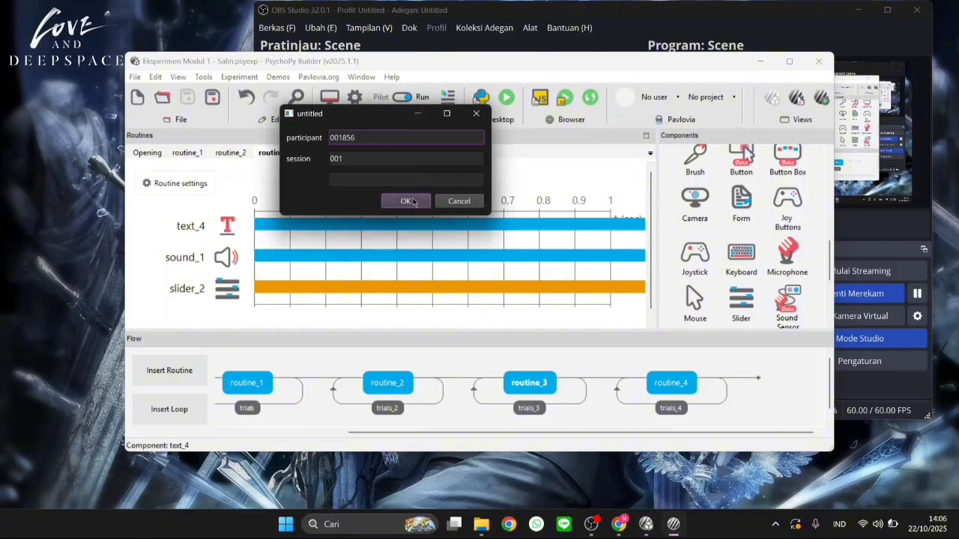
{"action": "left_click", "coordinate": [395, 207]}
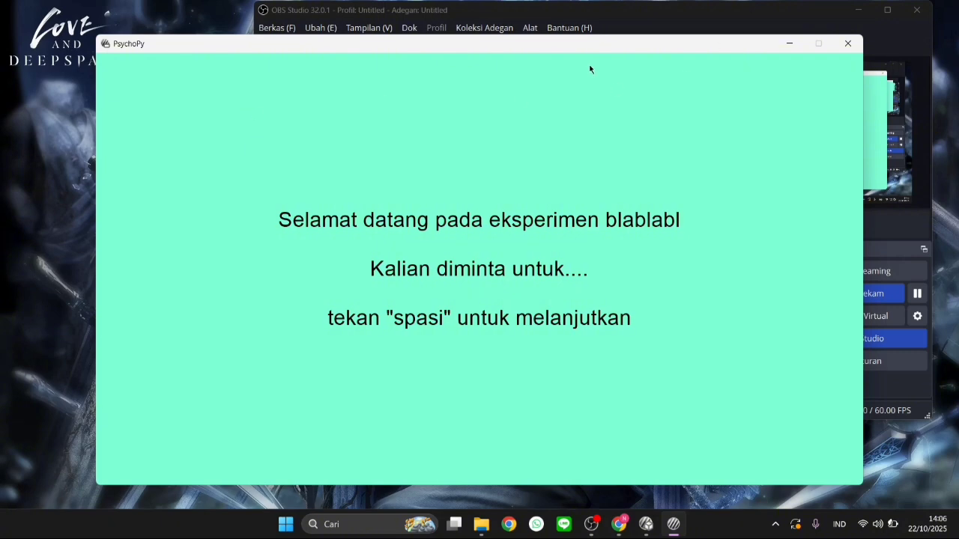
{"action": "key", "text": "space"}
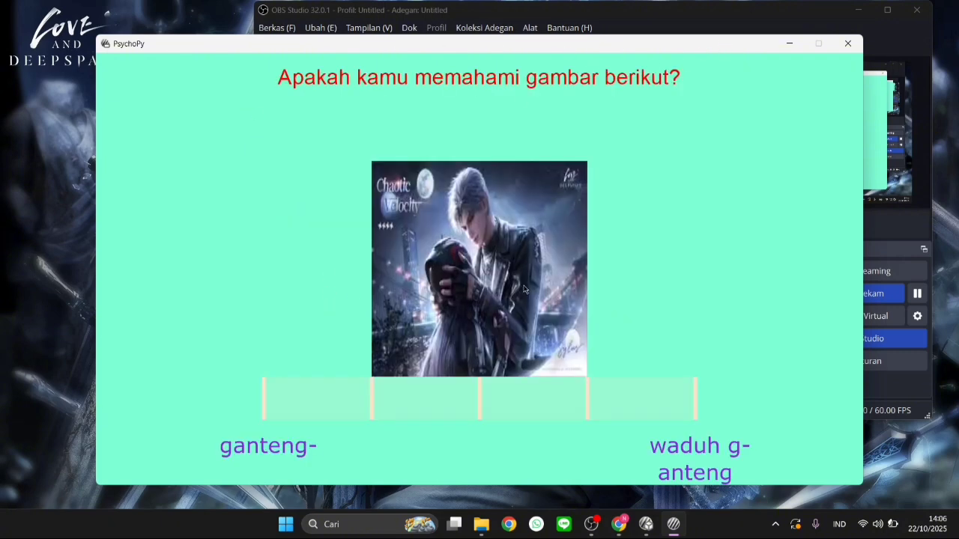
Rate the picture toward the waduh ganteng end of the slider and answer A in the text trials
{"action": "left_click", "coordinate": [650, 414]}
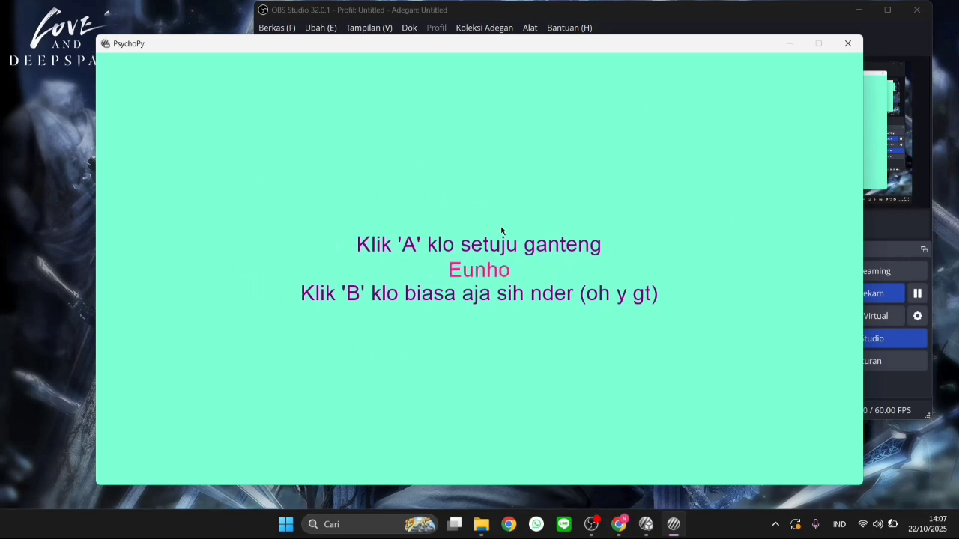
{"action": "key", "text": "a"}
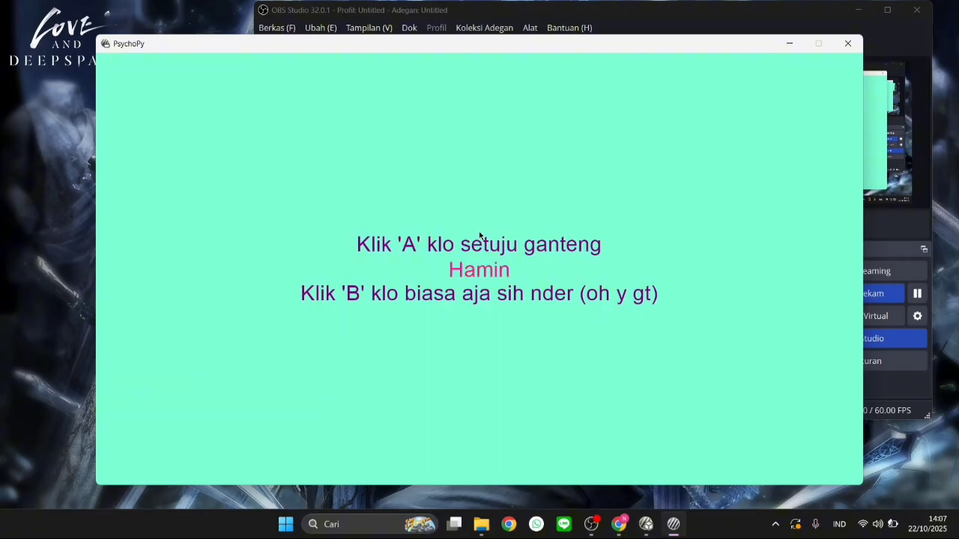
{"action": "key", "text": "a"}
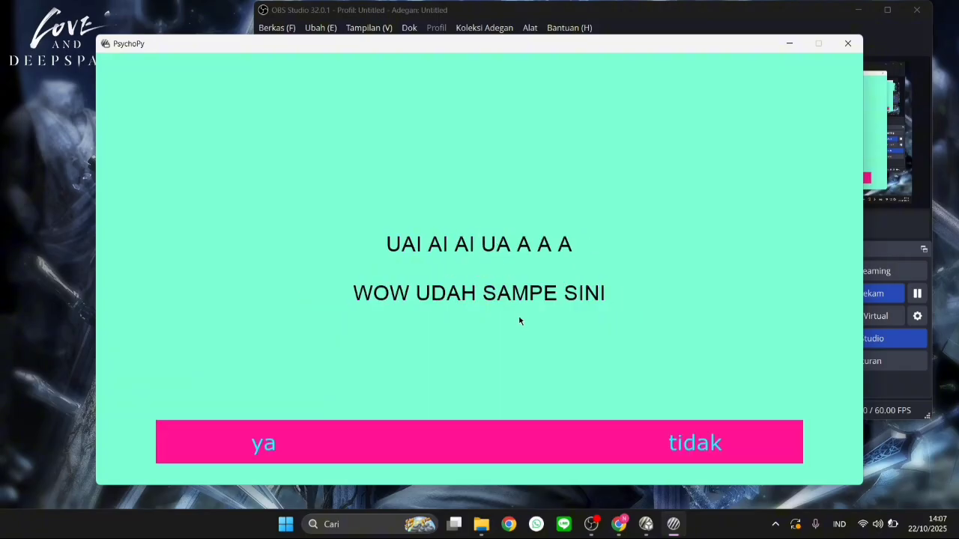
Answer ya in the sound trials, let the run finish, and minimize the Runner window
{"action": "left_click", "coordinate": [259, 455]}
{"action": "left_click", "coordinate": [278, 446]}
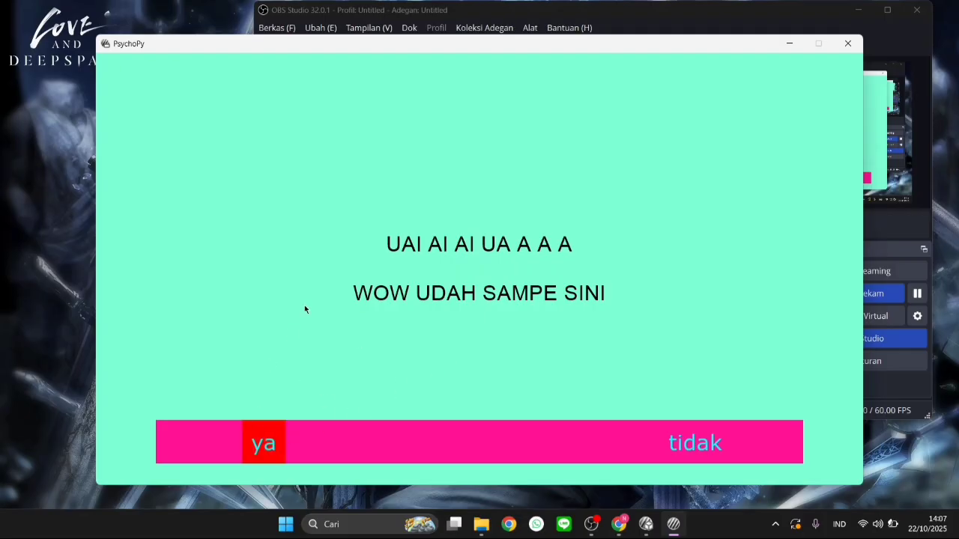
{"action": "left_click", "coordinate": [283, 445]}
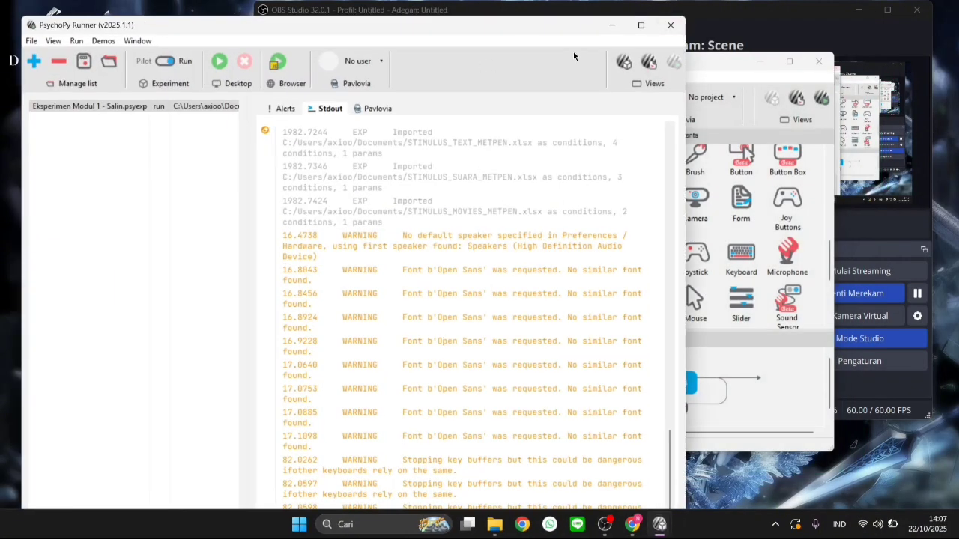
{"action": "left_click", "coordinate": [614, 26]}
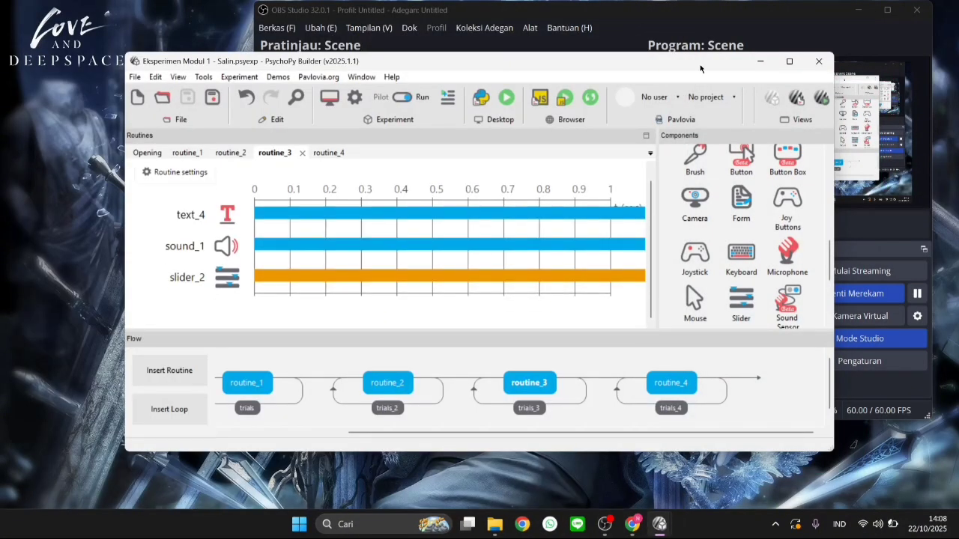